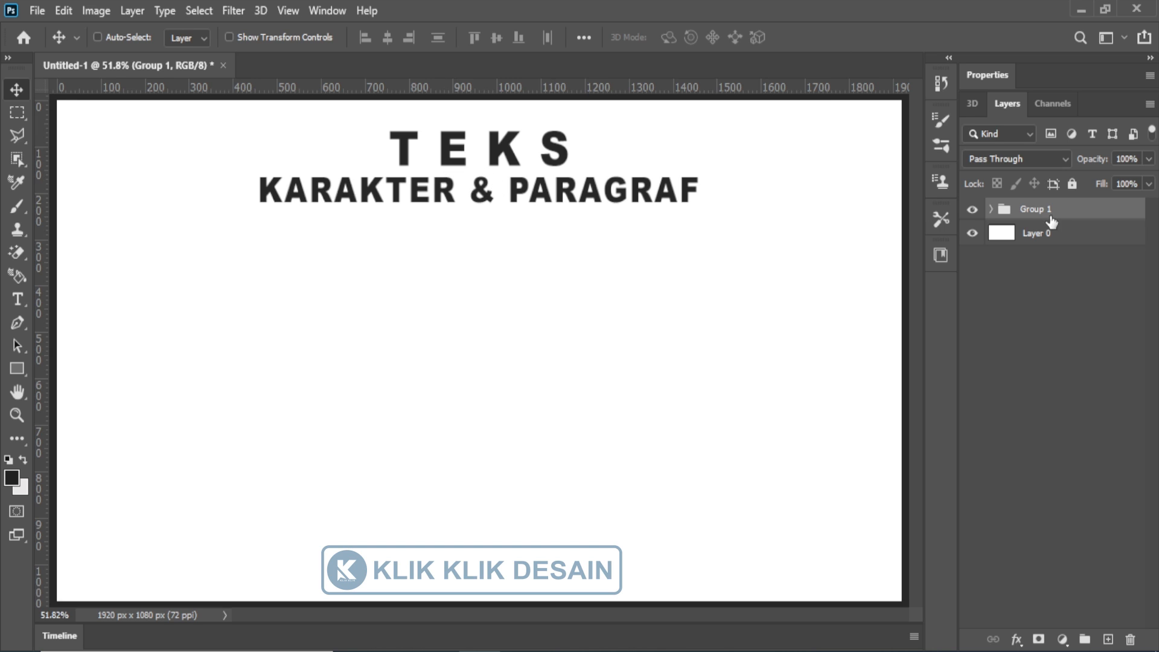
click(972, 210)
click(972, 210)
Step: Add the horizontal point text "TUTORIAL" in the empty area below the heading
drag(21, 301, 87, 297)
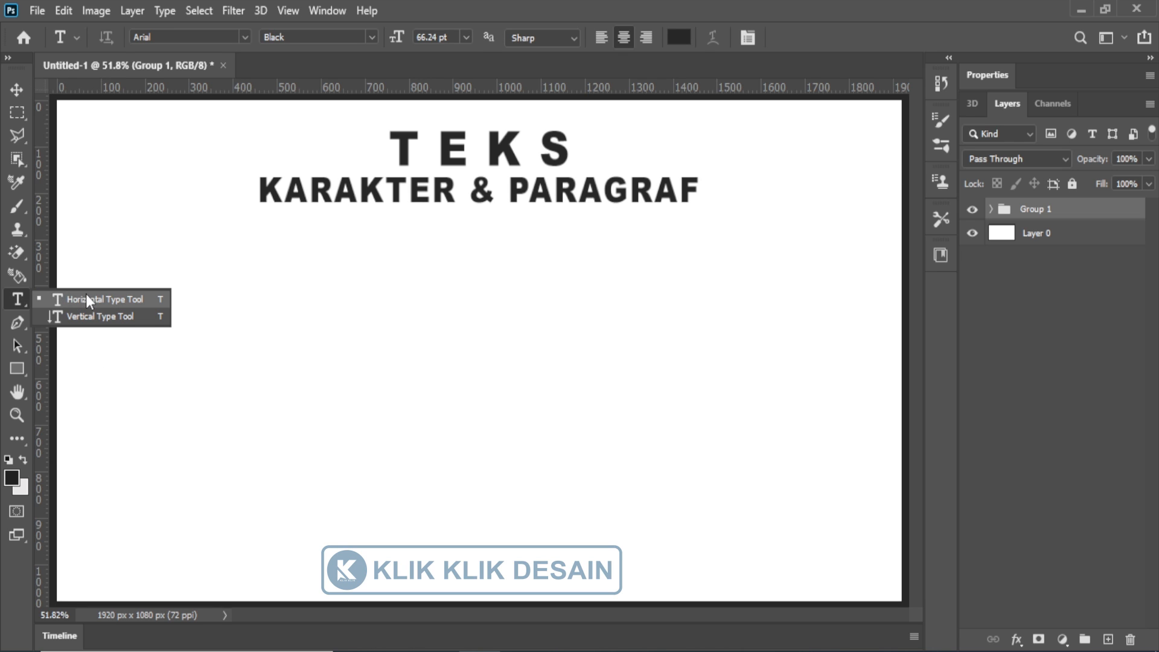
click(127, 298)
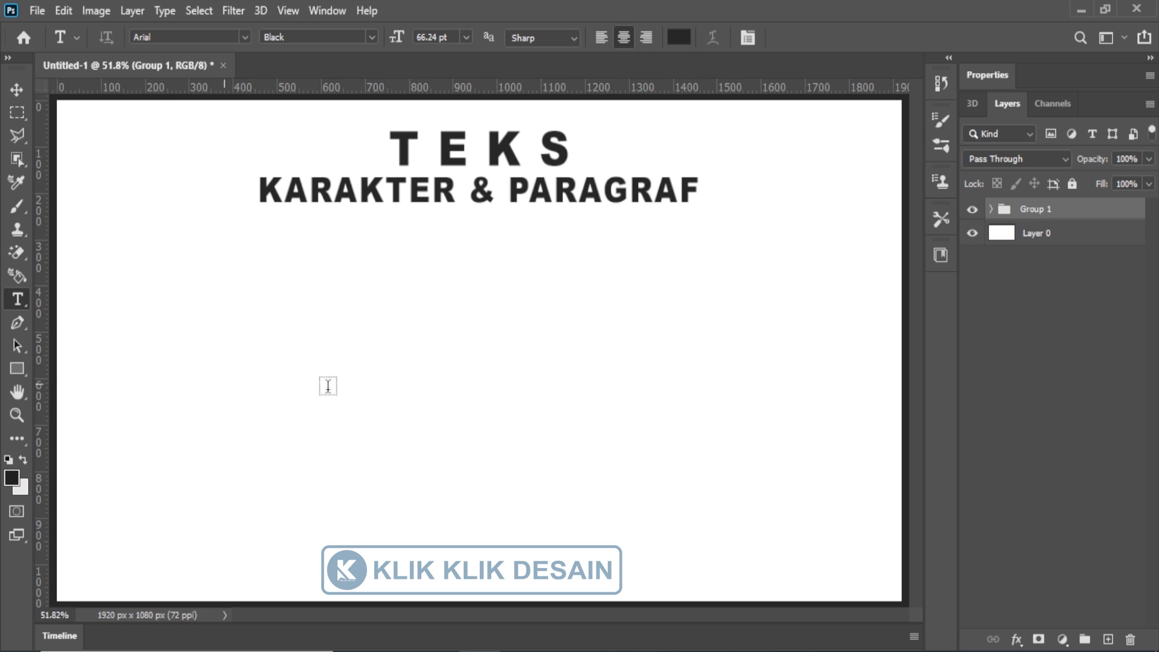
click(394, 344)
text(T)
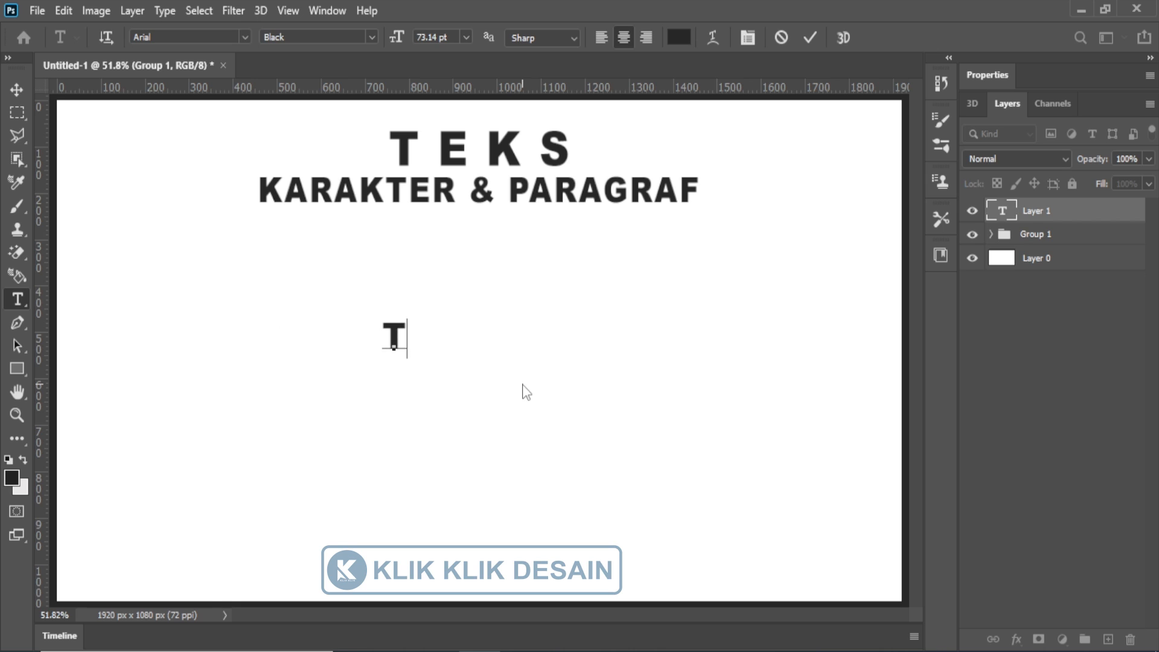
text(UTORIAL)
Step: Switch the whole "TUTORIAL" text to vertical orientation and move it beneath the centre of the heading
key(ctrl)
key(ctrl+a)
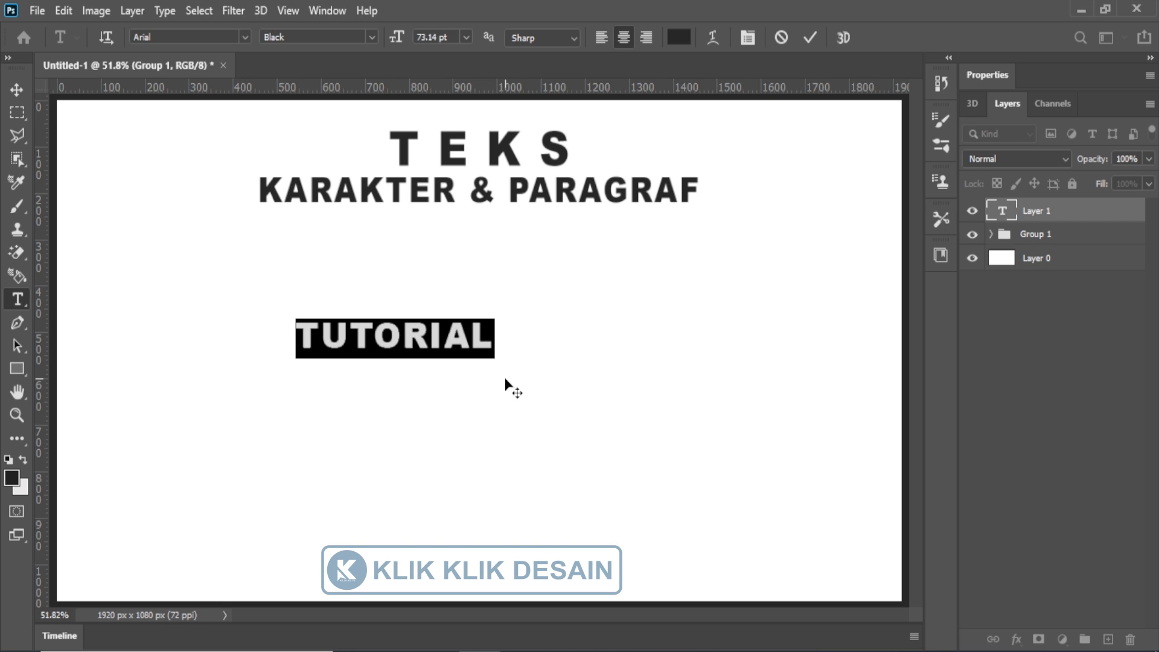
click(107, 37)
click(17, 90)
drag(469, 364, 541, 392)
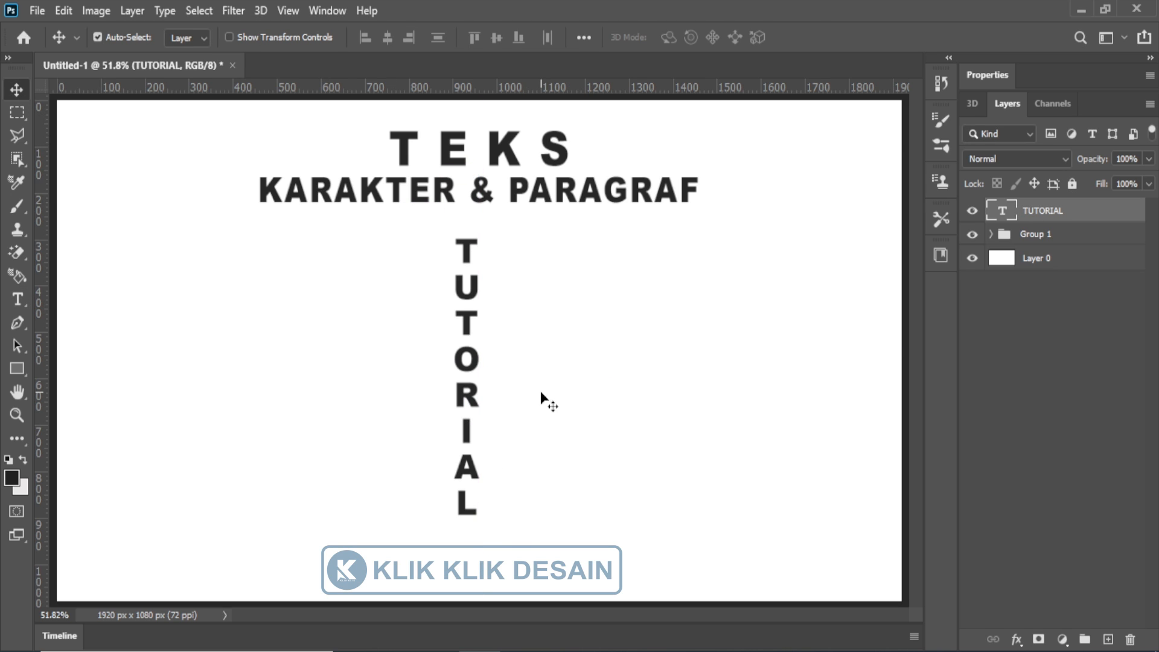
Step: Undo the move and the creation of the "TUTORIAL" text layer
key(ctrl+z)
key(ctrl+z)
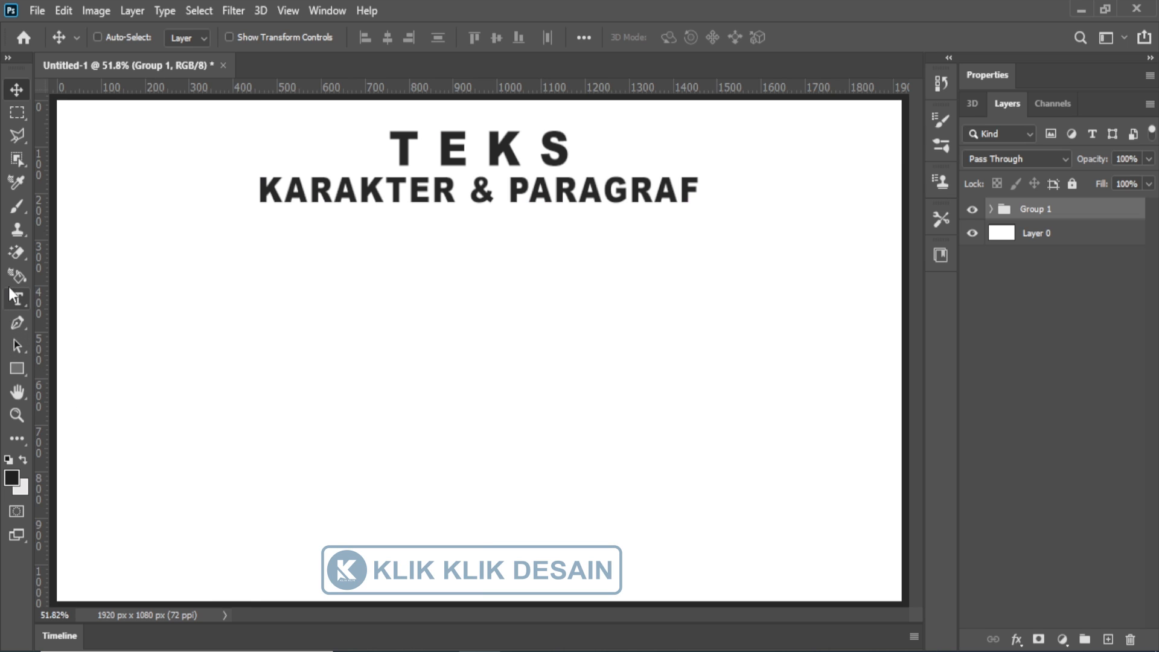
click(17, 300)
click(70, 300)
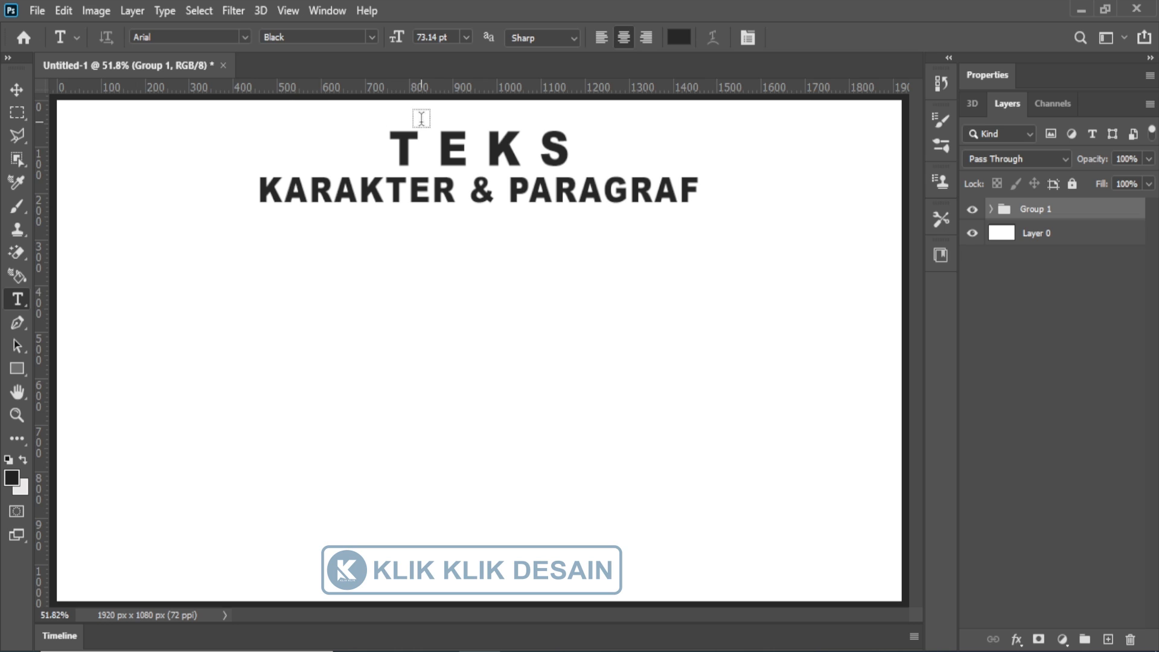
click(16, 89)
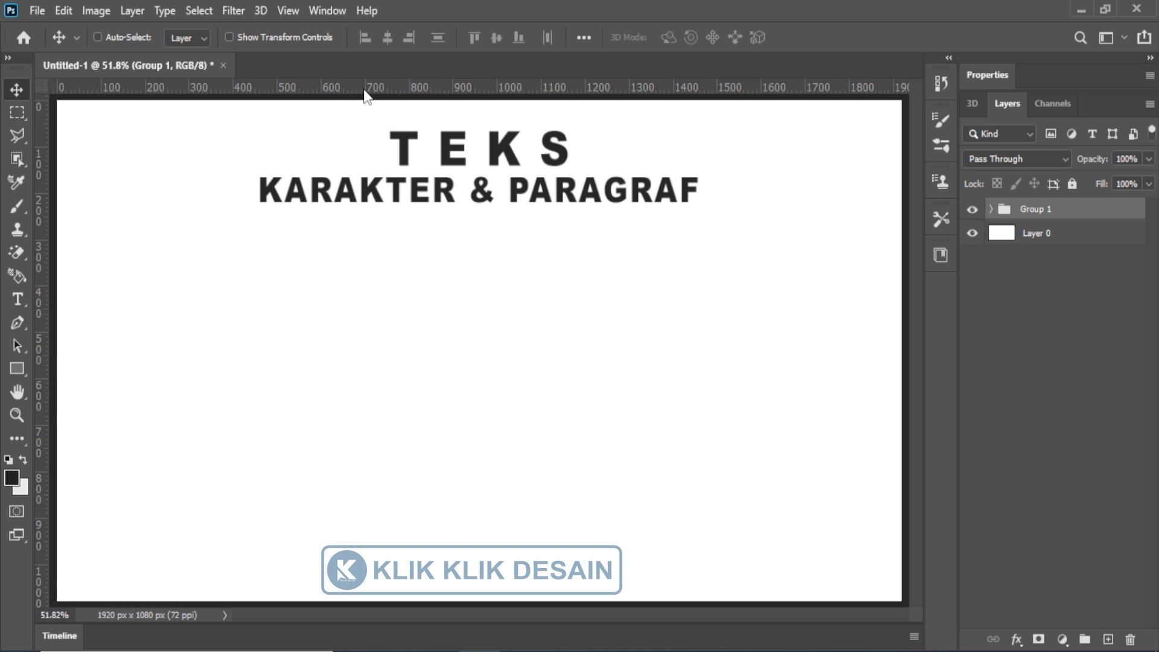
Step: Hide the document rulers and show them again
key(ctrl)
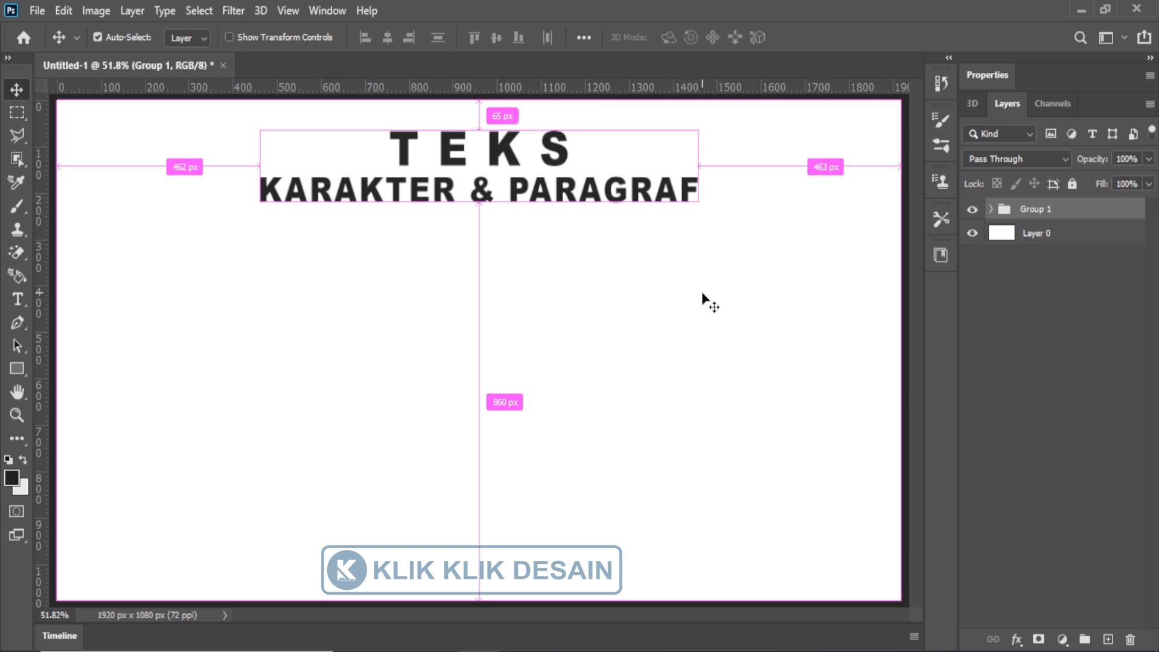
key(ctrl+r)
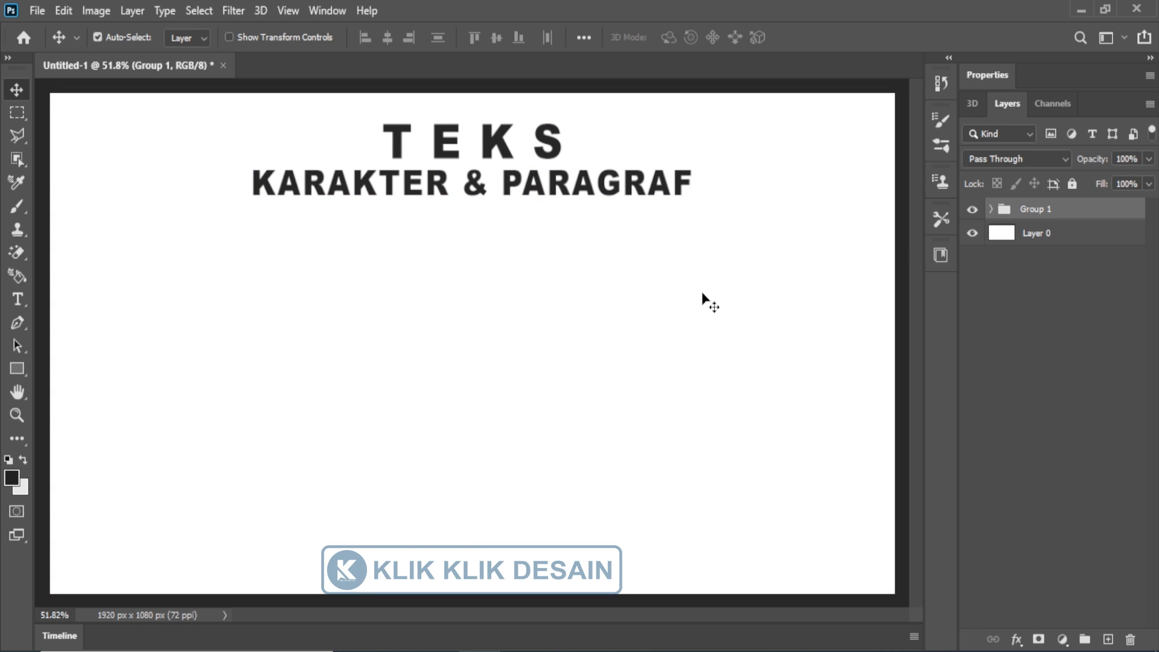
key(ctrl)
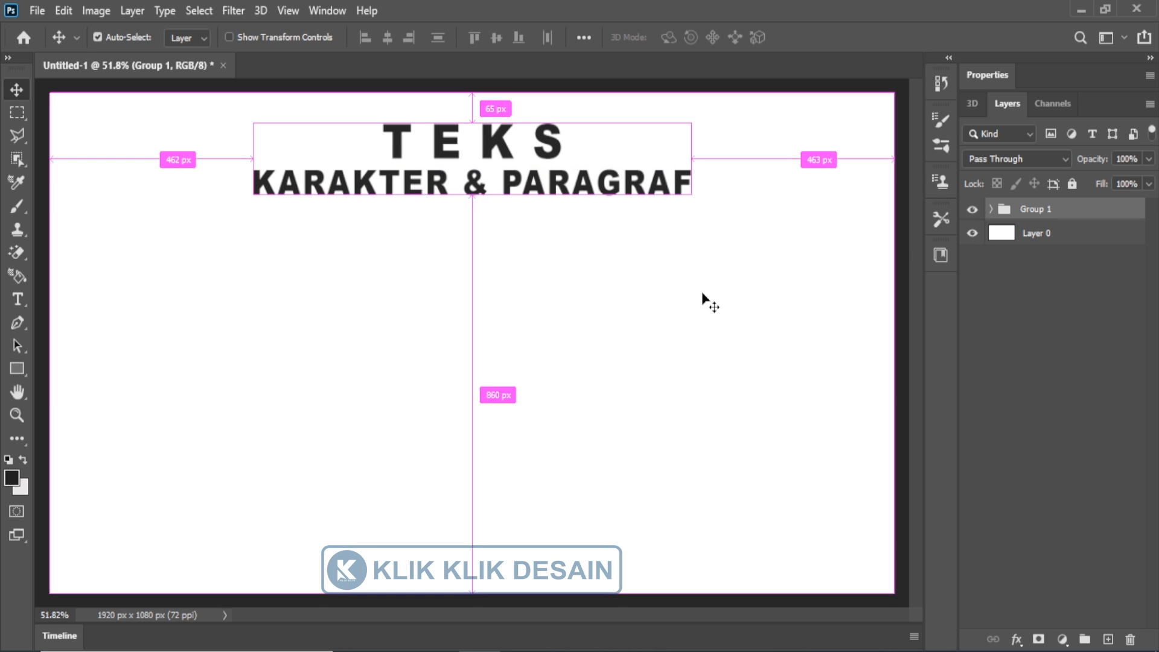
key(ctrl+r)
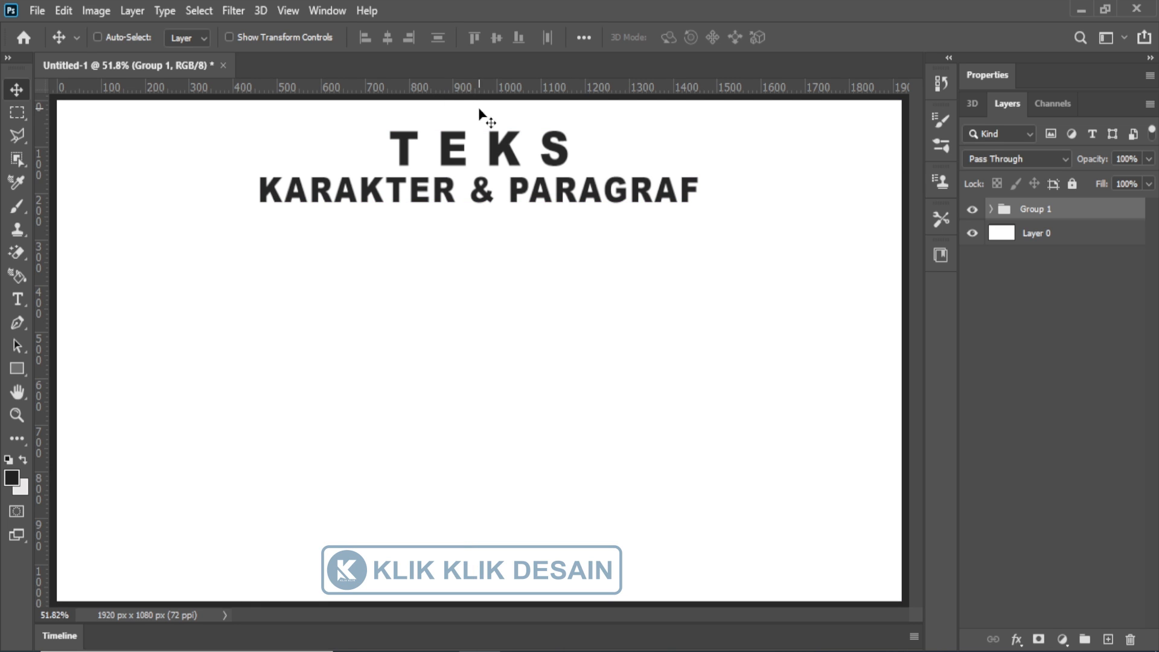
Step: Examine the document's width and height in pixels in the Image Size settings, leaving without applying anything
click(97, 11)
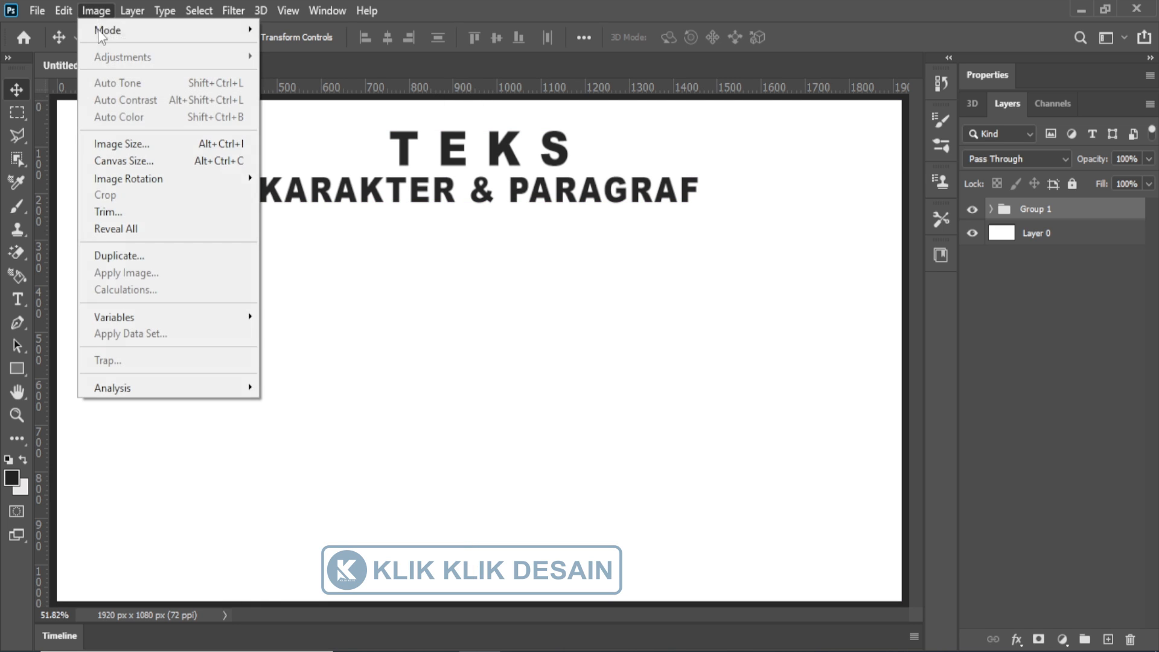
click(130, 143)
click(740, 208)
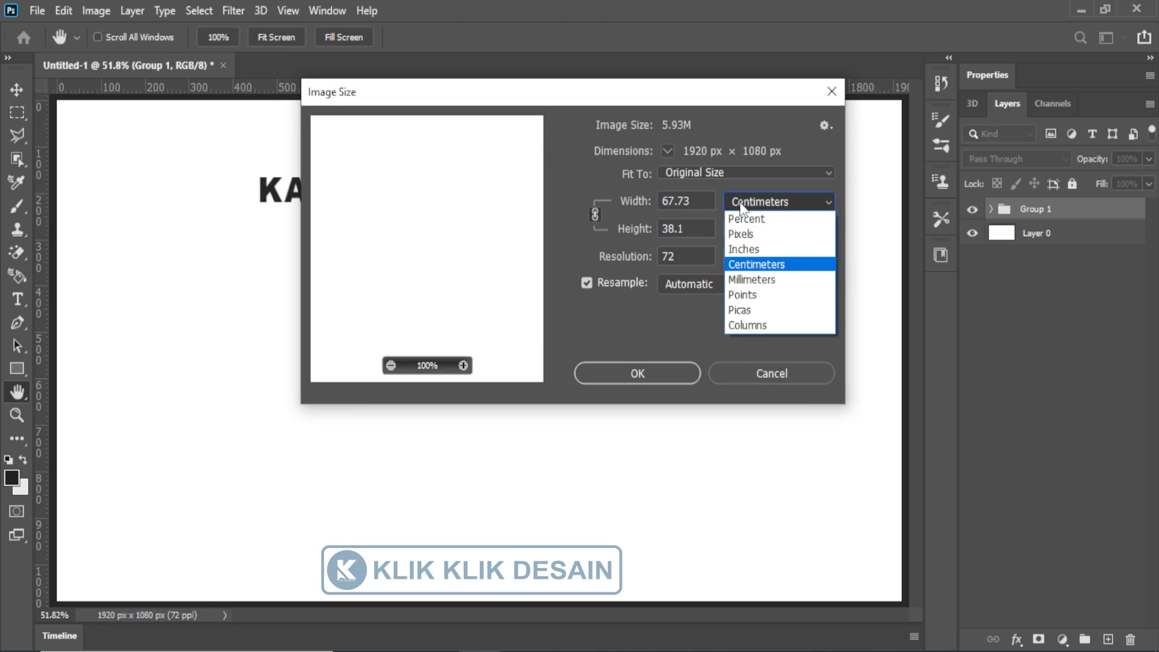
click(746, 231)
double_click(697, 203)
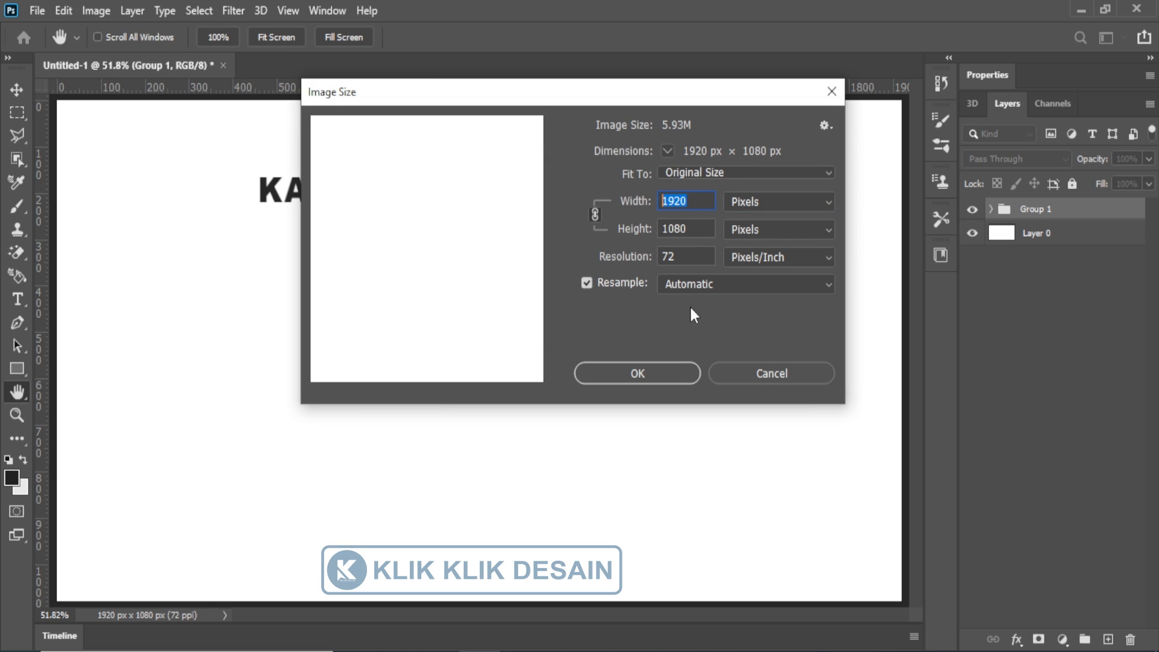
drag(694, 230, 609, 243)
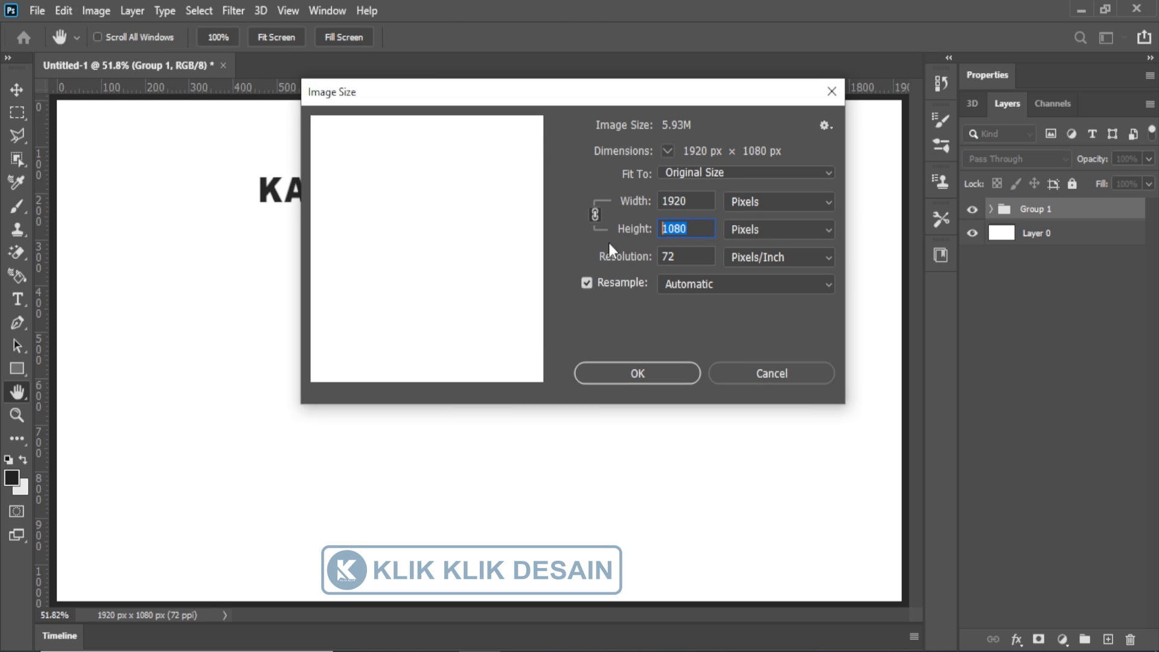
click(832, 91)
key(v)
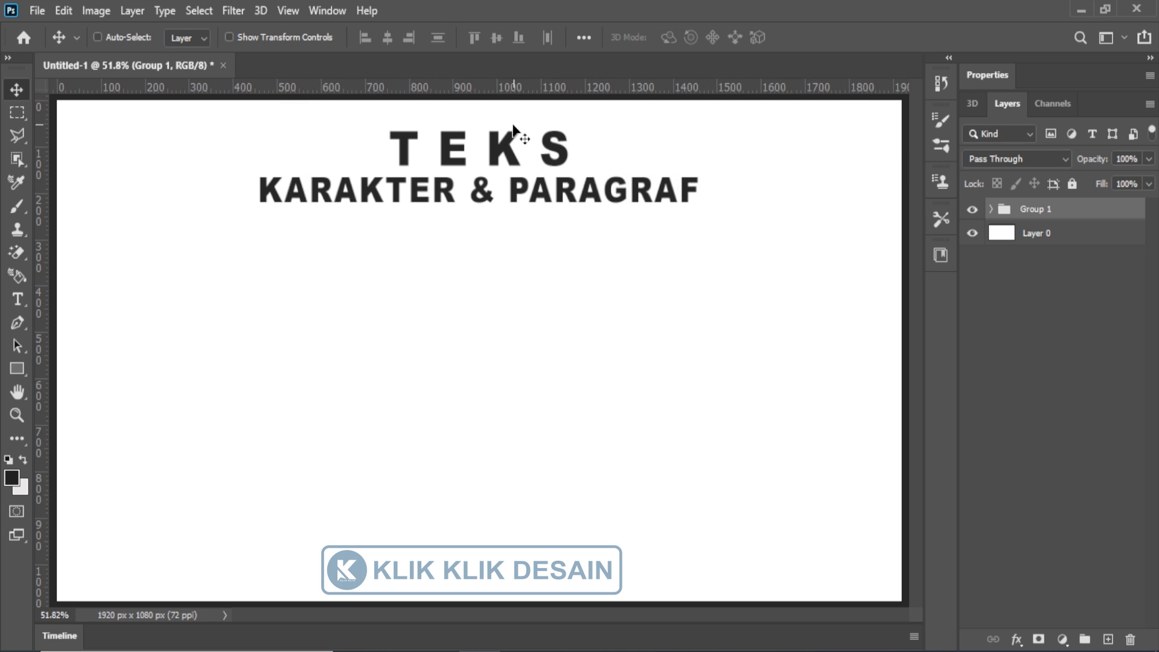
Step: Look through the measurement units available for the horizontal ruler without choosing another one
right_click(464, 94)
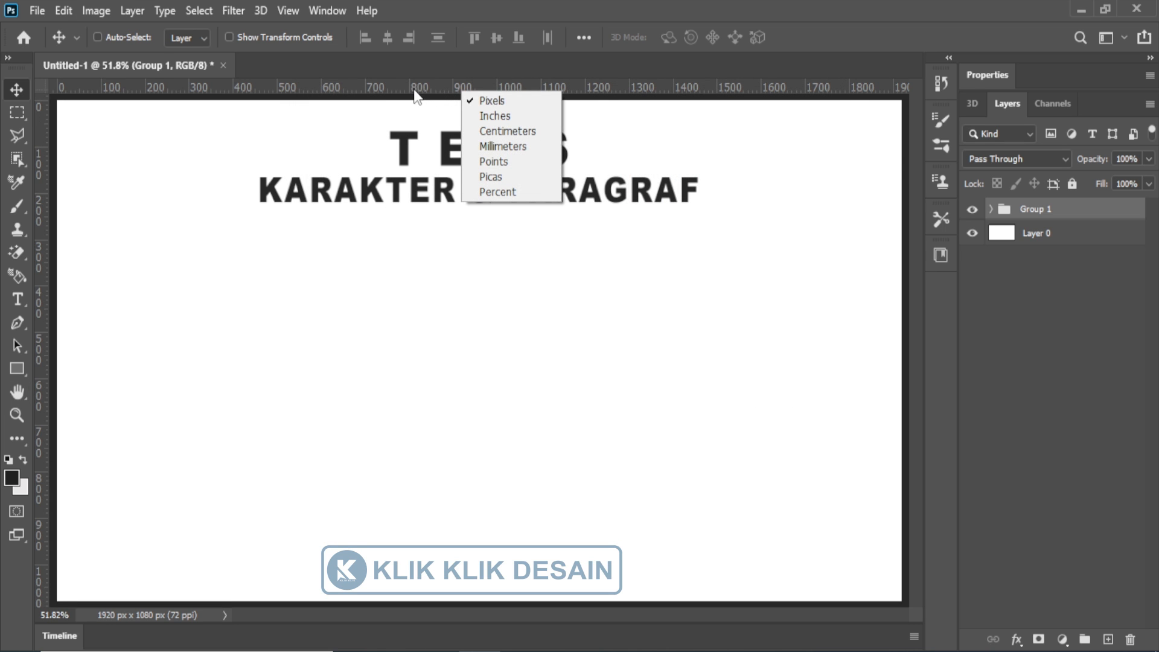
click(441, 11)
right_click(395, 92)
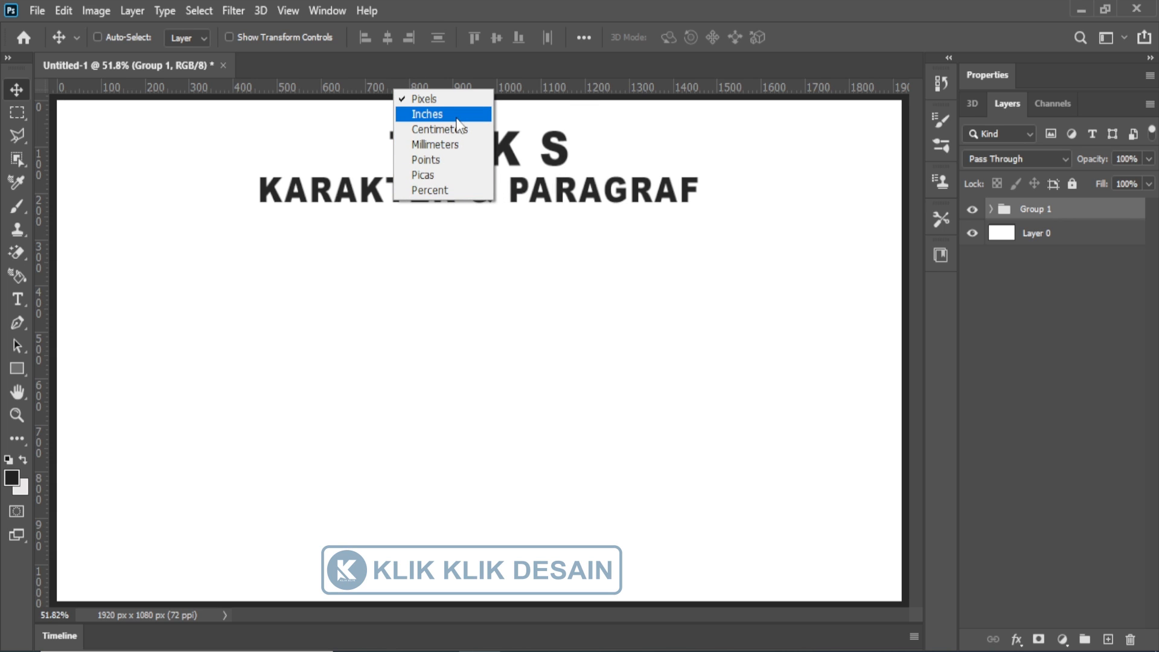
click(507, 3)
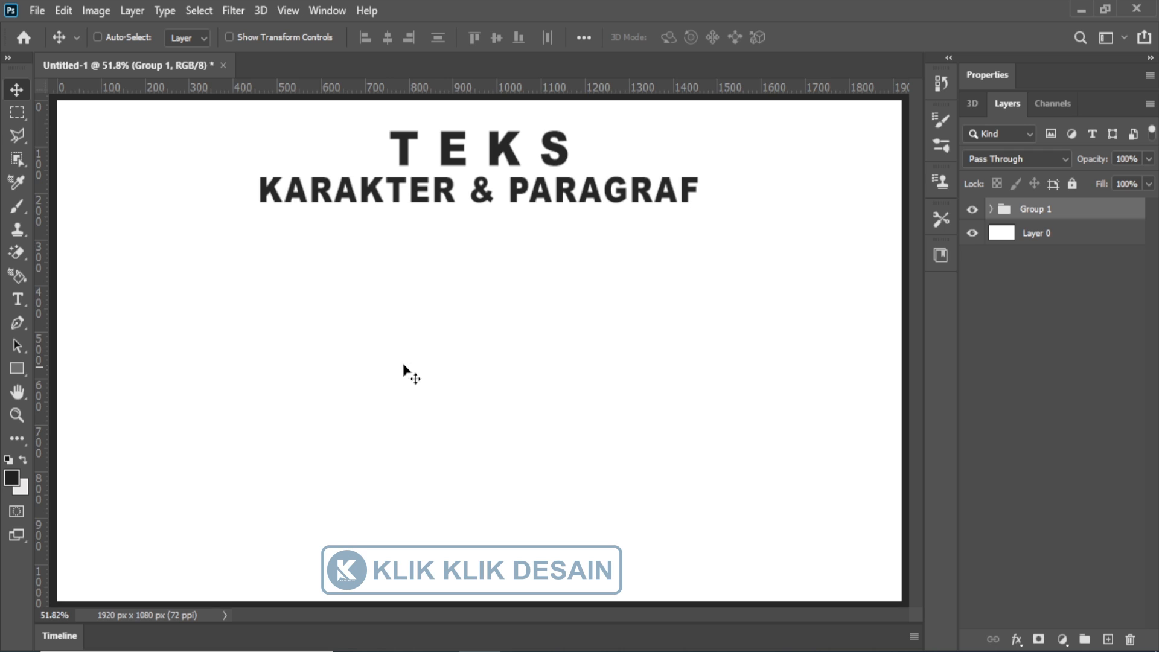
Step: Create a paragraph text box with Lorem Ipsum placeholder text, spanning nearly the full canvas width below the heading
click(13, 300)
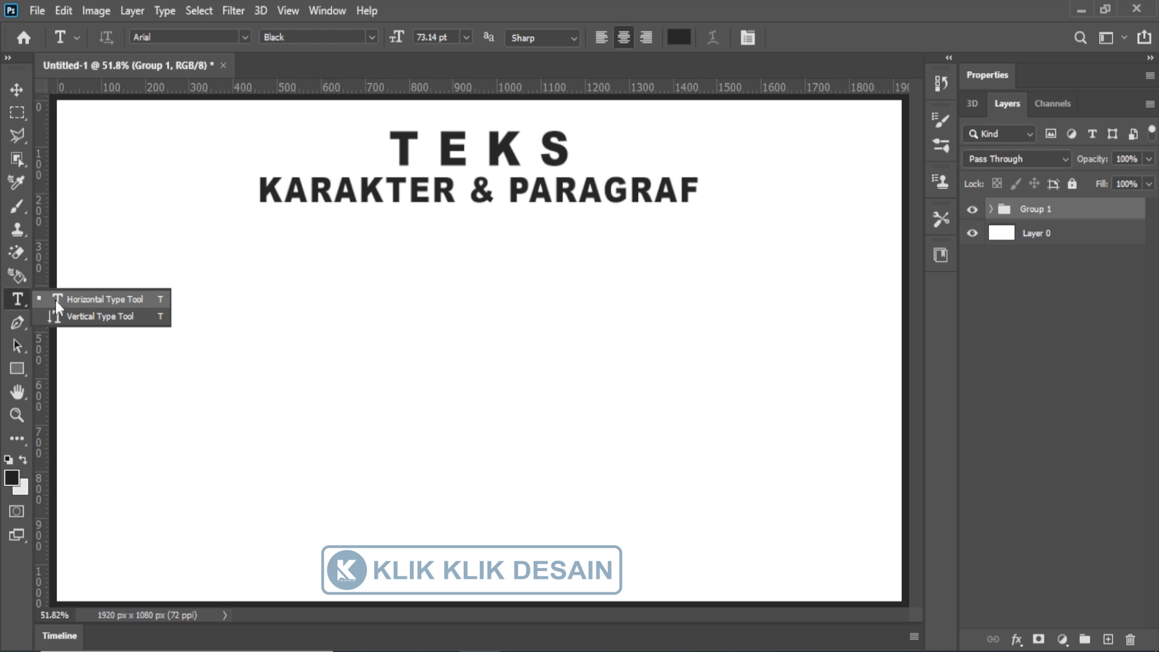
click(55, 300)
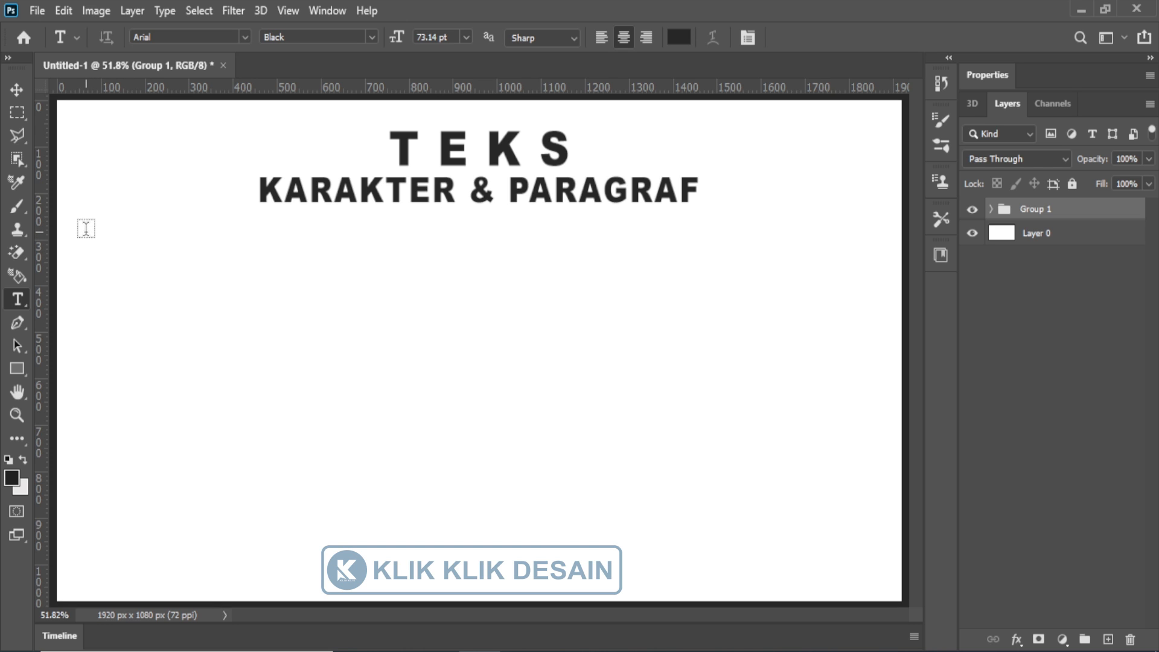
drag(86, 232, 874, 569)
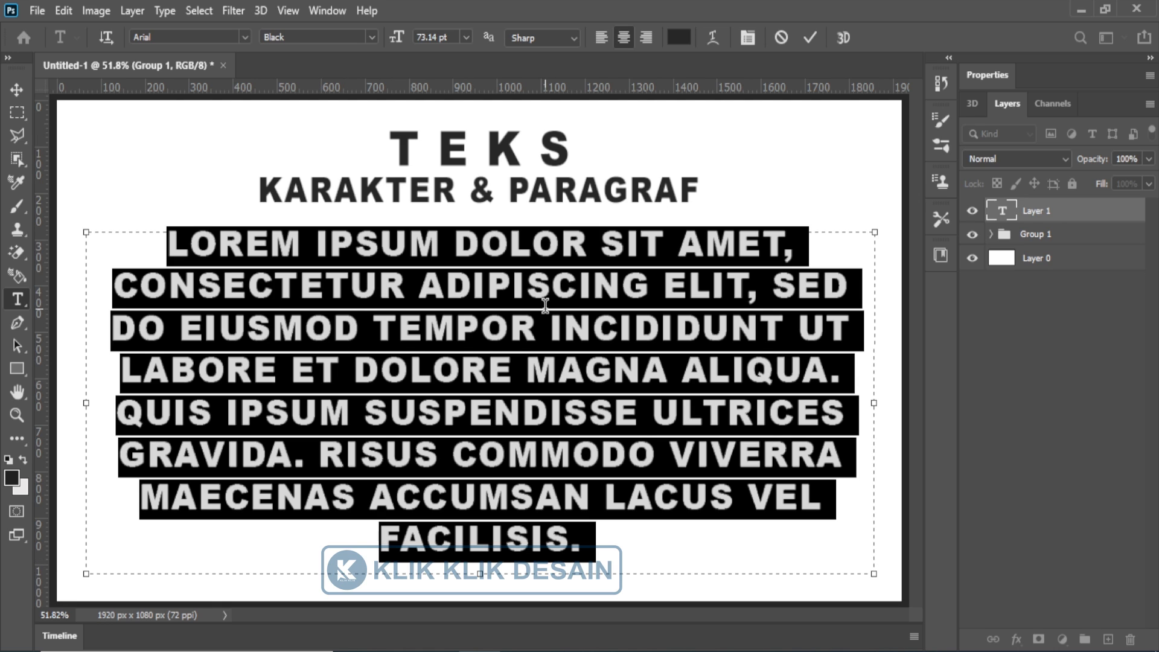
Step: Try left and right alignment on the placeholder paragraph, ending with centre alignment
click(601, 41)
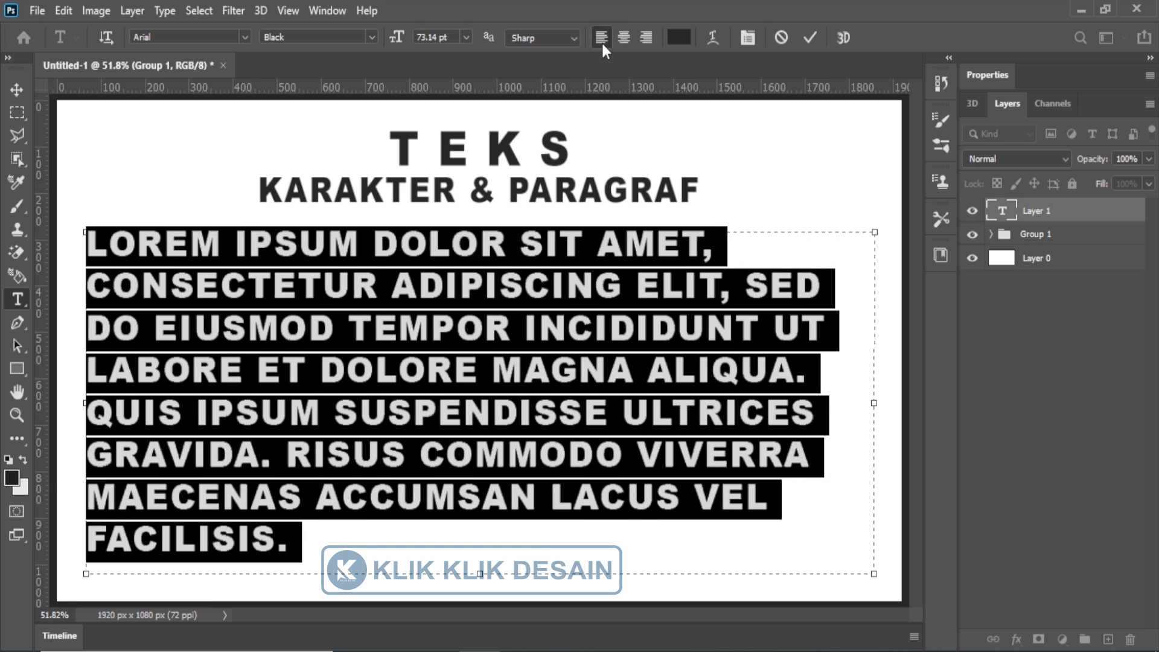
click(643, 37)
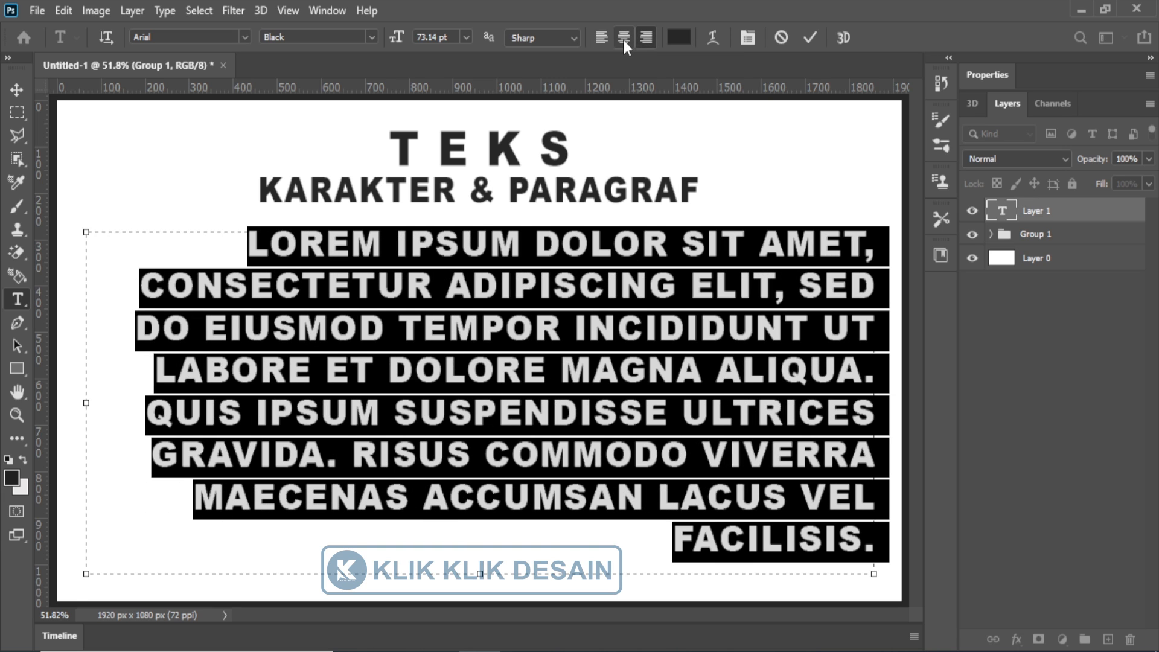
click(623, 39)
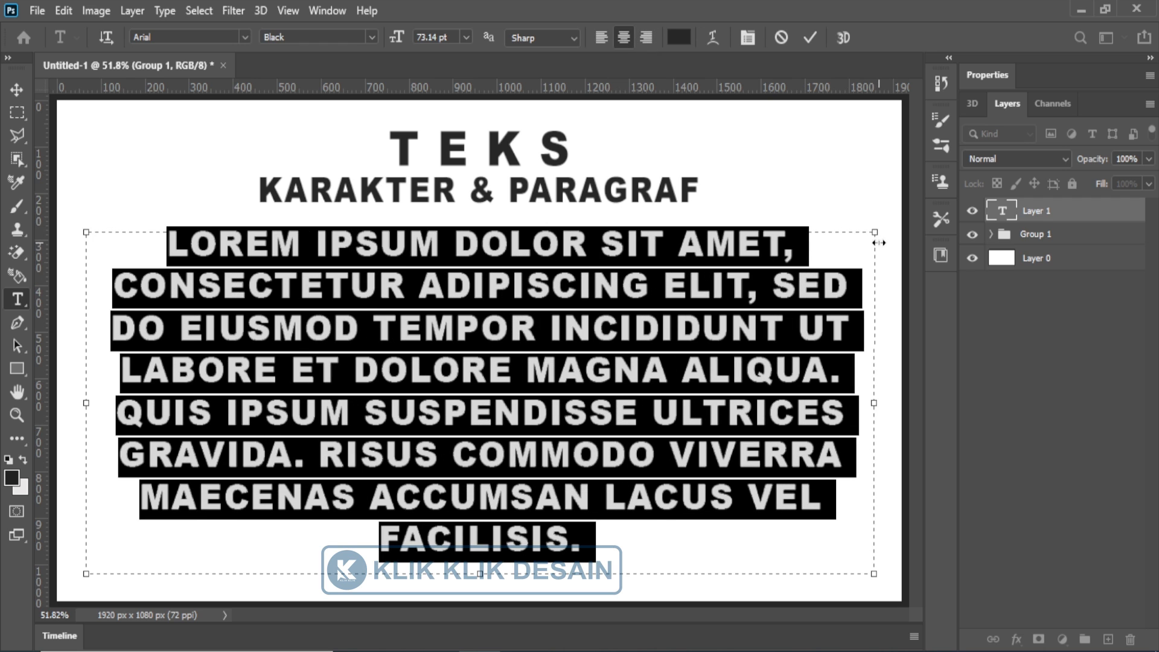
Step: Commit the Lorem Ipsum paragraph and delete its text layer
click(16, 89)
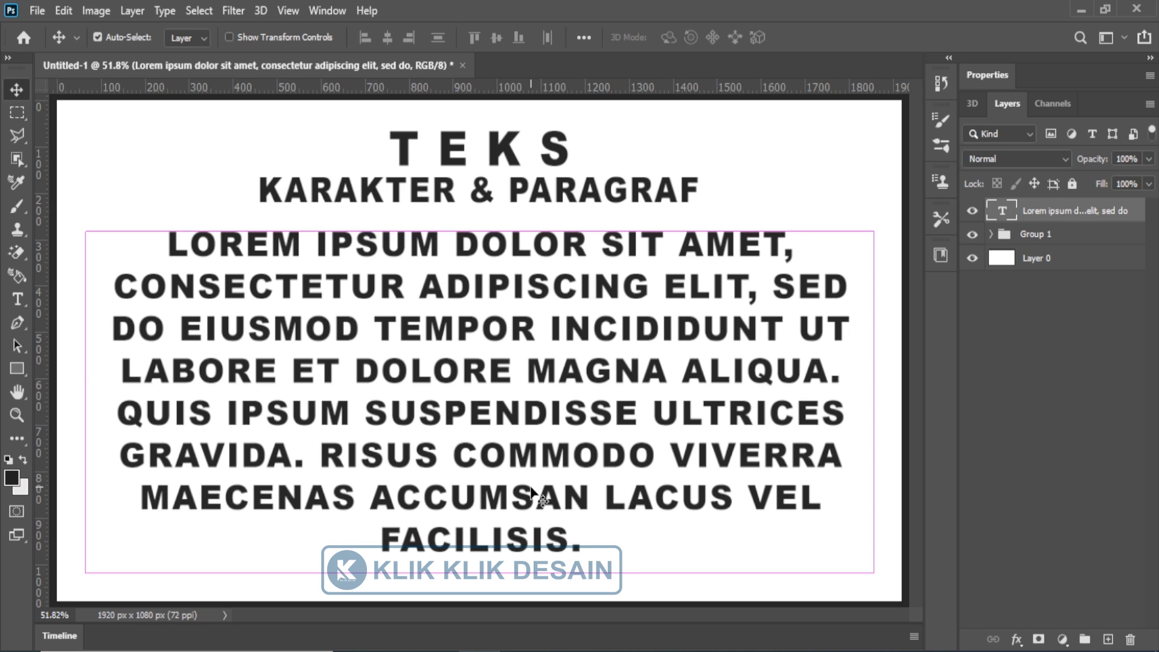
key(Delete)
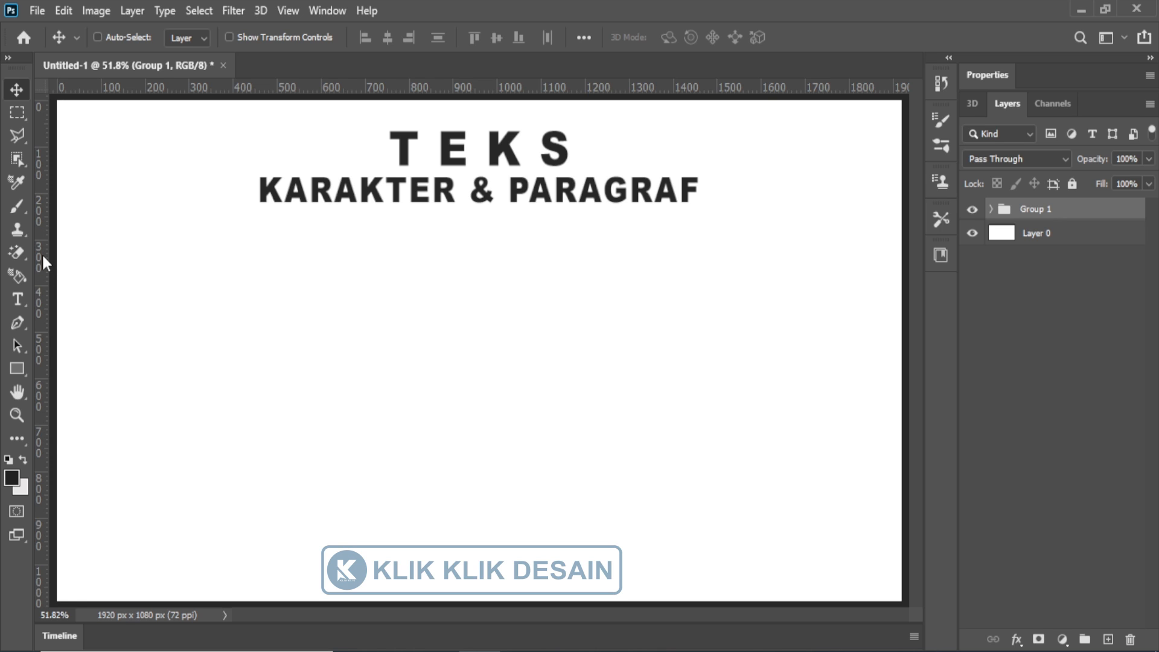
Step: Place margin guides: vertical ones at about 100 px and 1820 px, horizontal ones at about 995 px and 90 px
drag(41, 254, 99, 364)
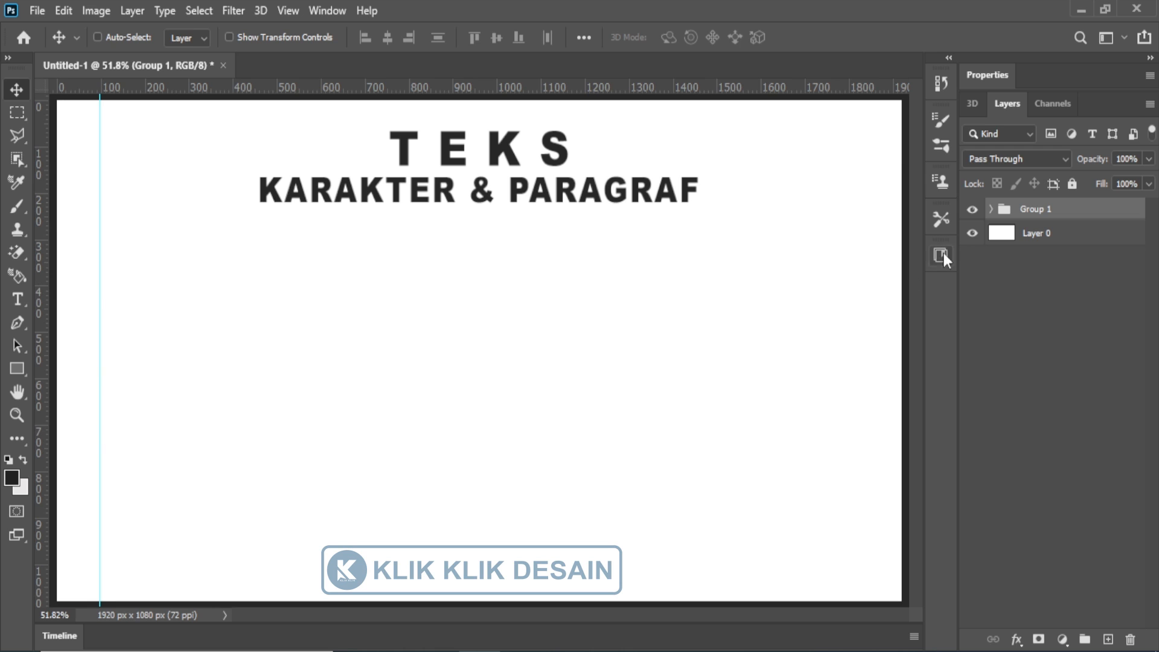
drag(45, 324, 859, 533)
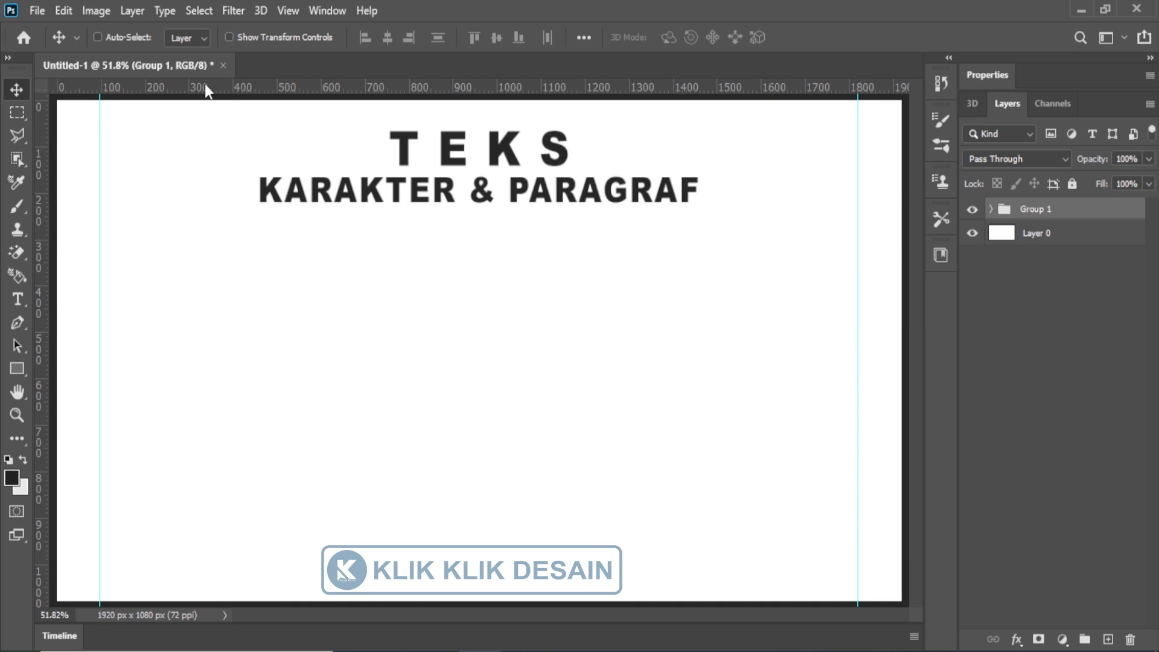
drag(204, 84, 223, 562)
drag(196, 87, 192, 140)
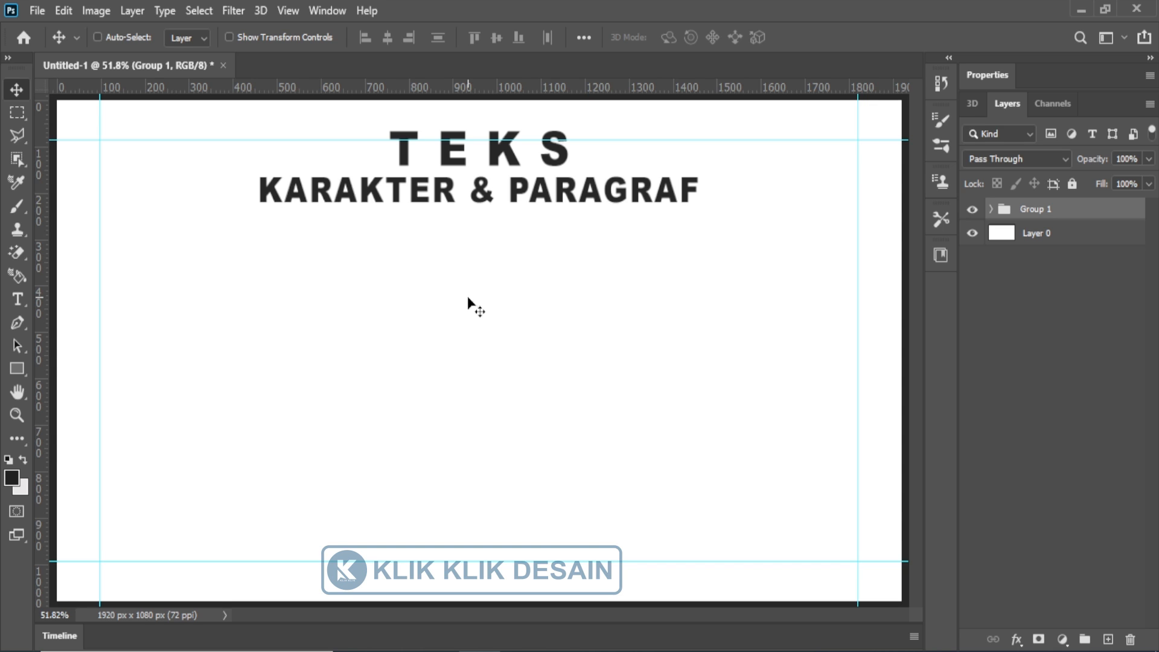
Step: Add "Lorem Ipsum" placeholder point text below the heading and move it so it starts at the left margin guide
click(17, 300)
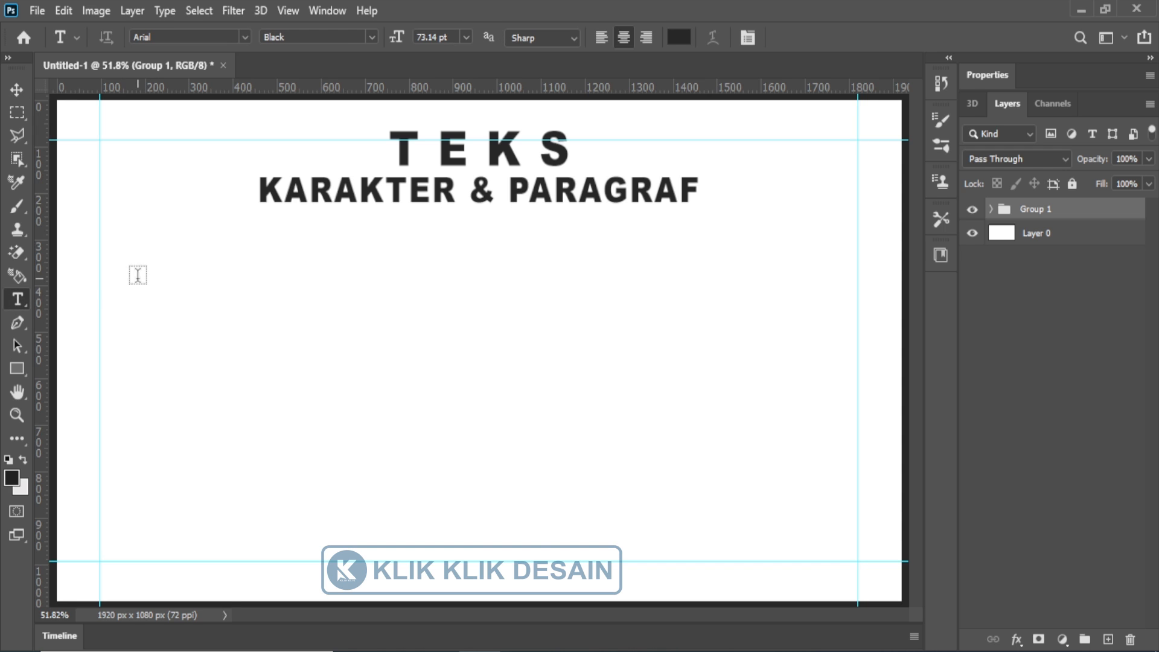
click(137, 275)
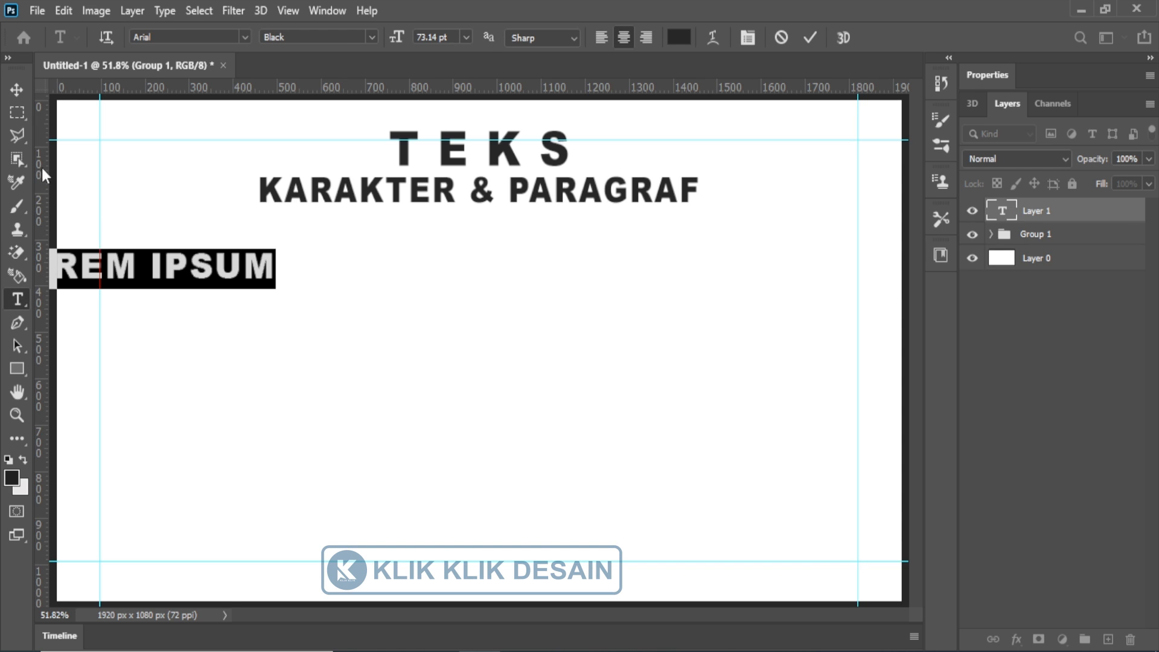
click(17, 89)
drag(161, 305, 255, 320)
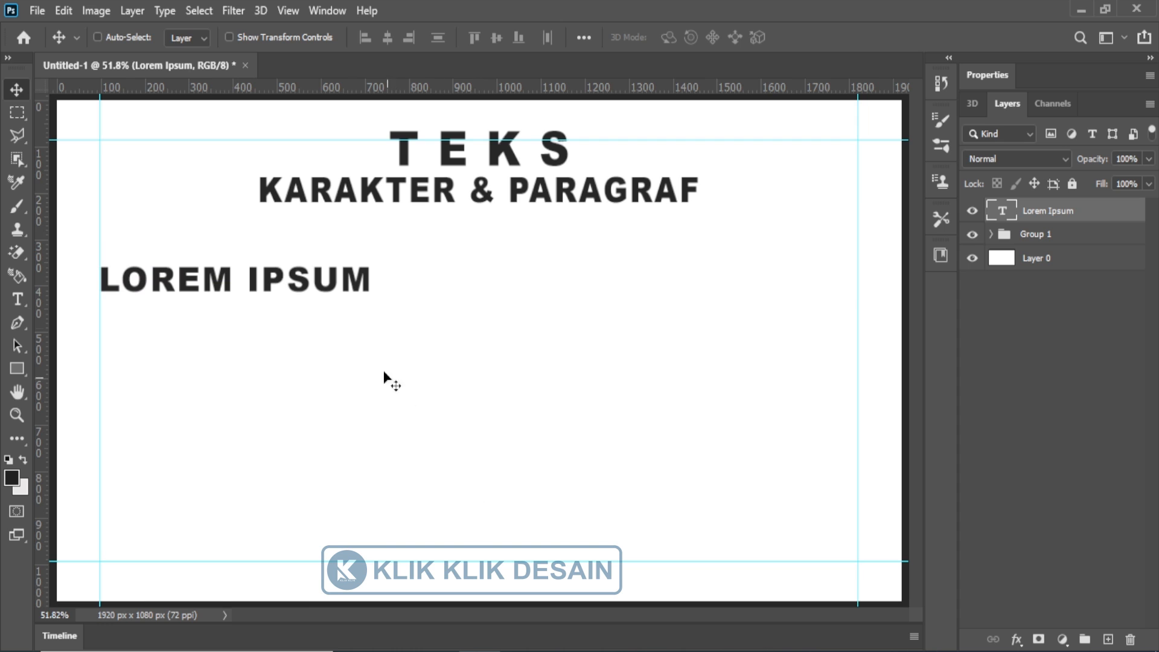
Step: Replace the Lorem Ipsum point text with three lines of random filler characters and move the block between the vertical guides
key(t)
click(313, 278)
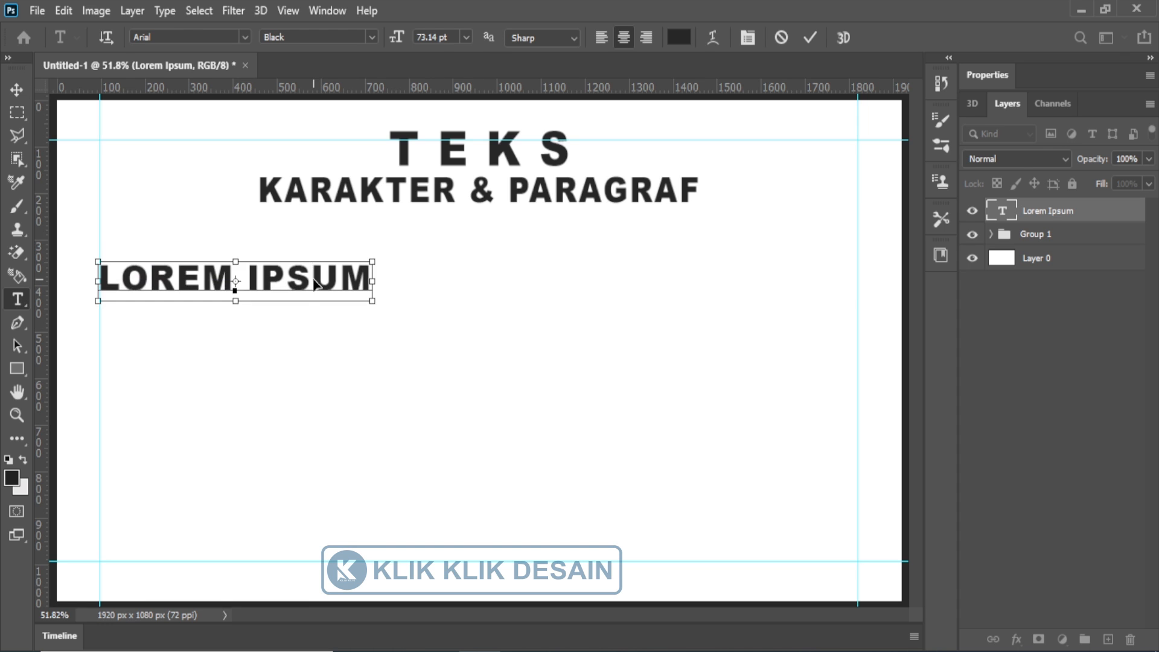
key(ctrl+a)
text(sgvsfhnbdtgjnyk,mjutg.,kh.jk)
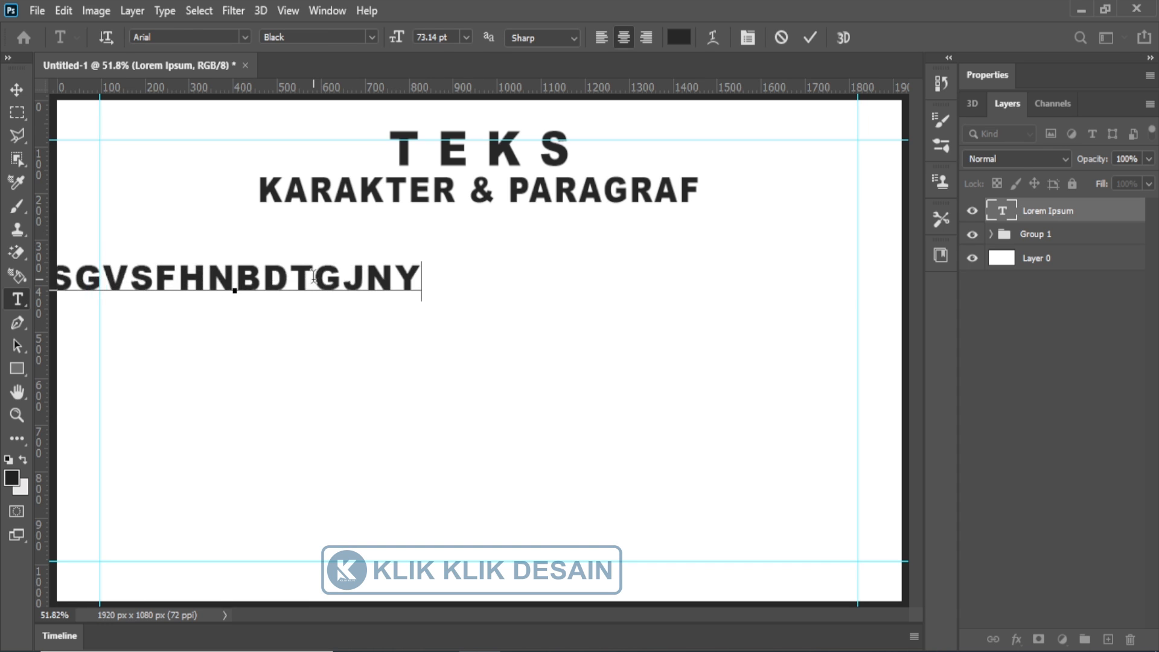
key(Return)
text(gxnxfhkmjxh,kljg.,kch.lhki)
key(Return)
text(gdngjmdfhxkmfhxymkfxkmf)
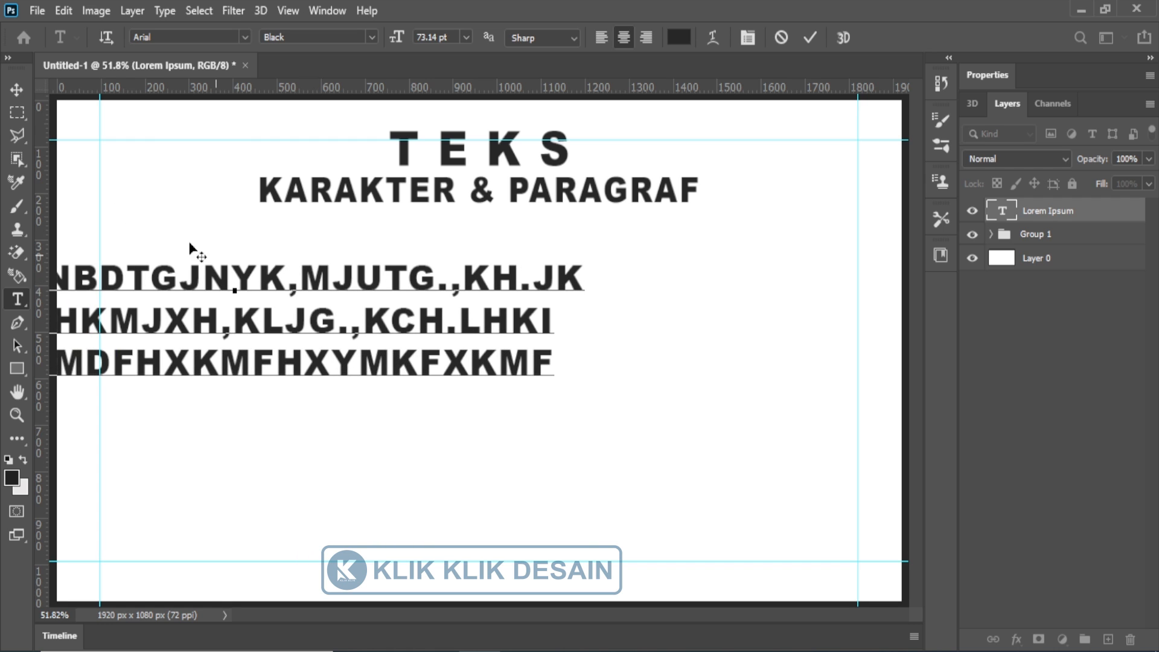
click(16, 89)
drag(361, 352, 530, 361)
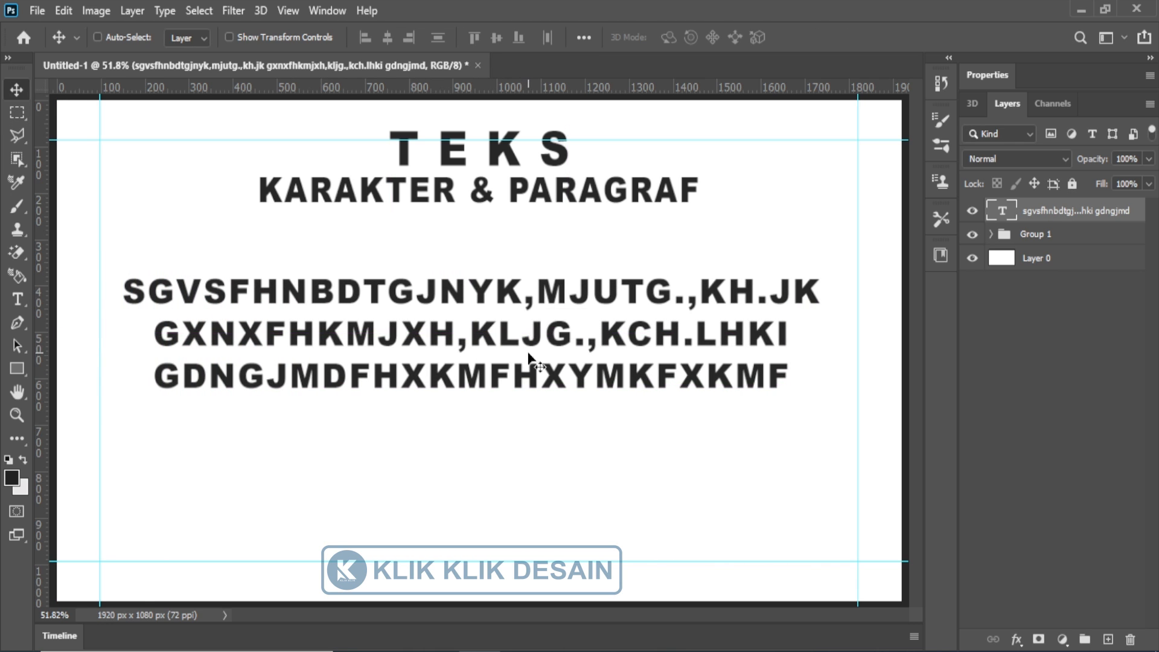
Step: Left-align the three filler lines and position the block below the heading, starting at the left margin guide
double_click(518, 296)
key(ctrl+a)
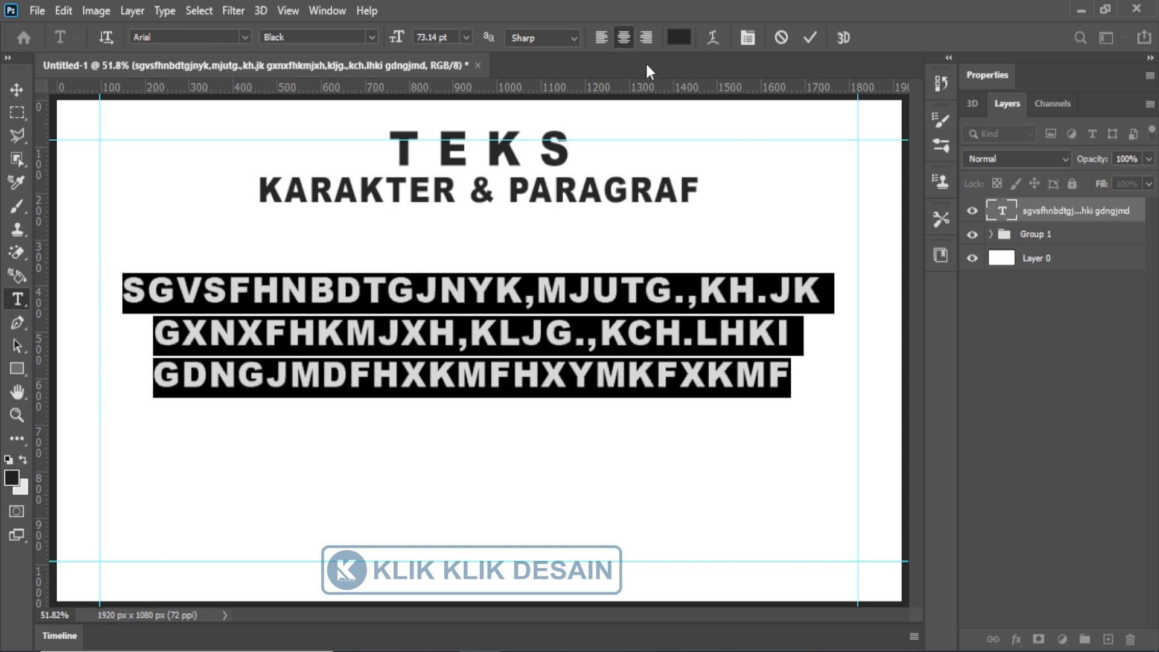
click(602, 37)
click(17, 89)
drag(562, 347, 260, 244)
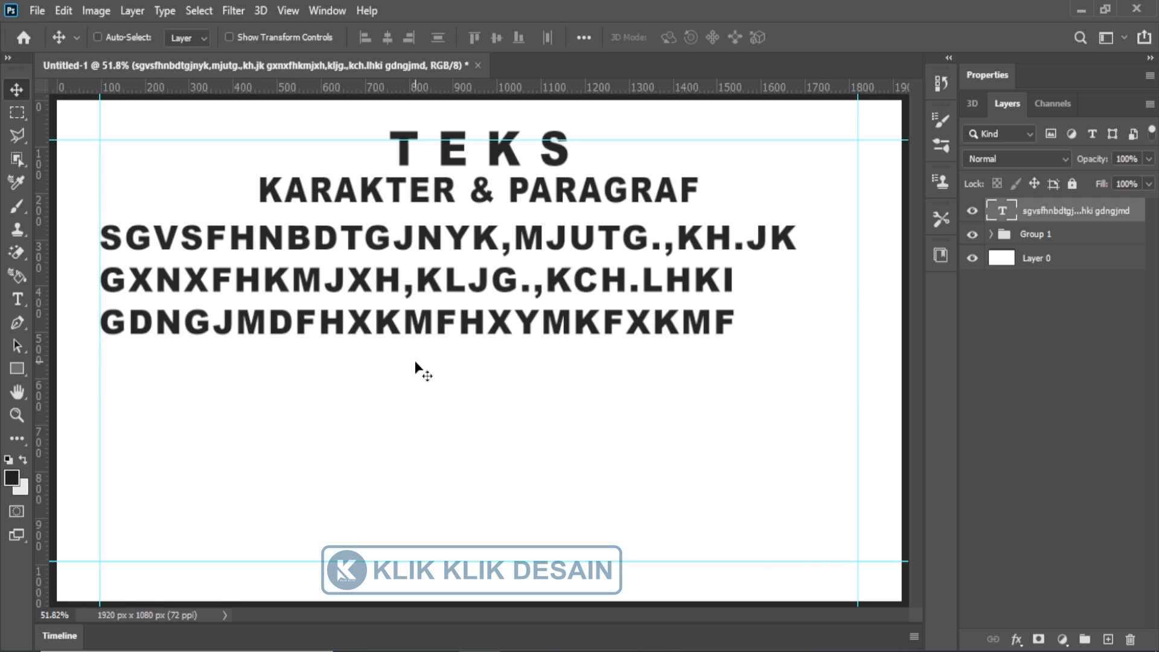
drag(390, 296, 384, 352)
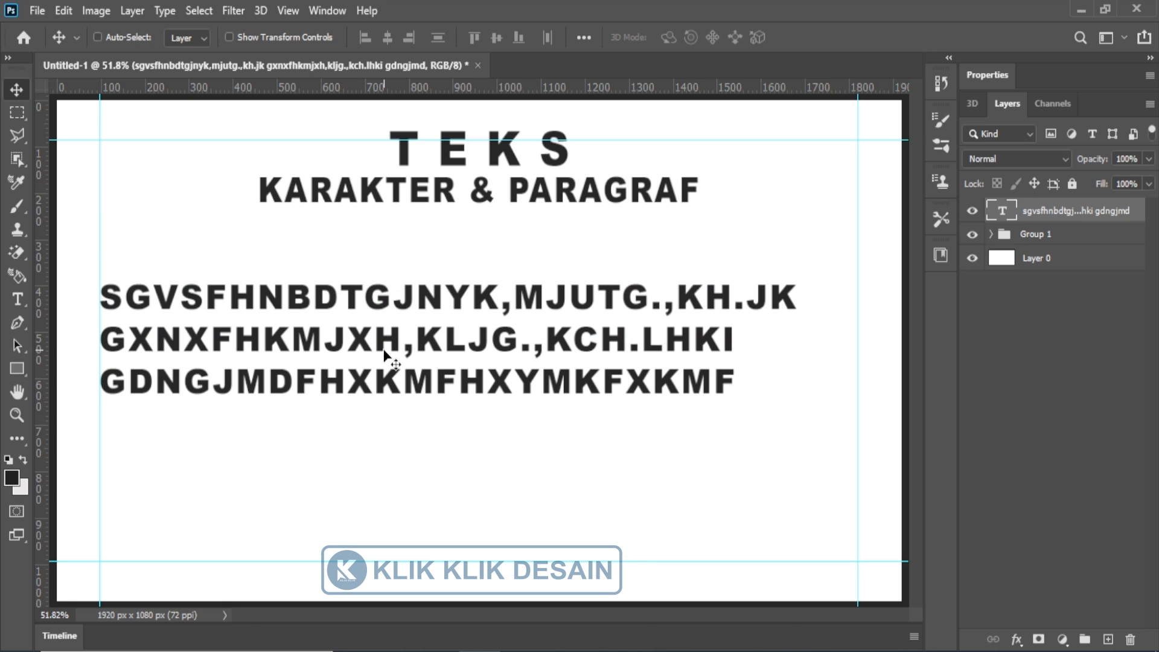
Step: Delete the filler text layer and create a Lorem ipsum paragraph text box spanning almost the full width between the vertical guides
key(Delete)
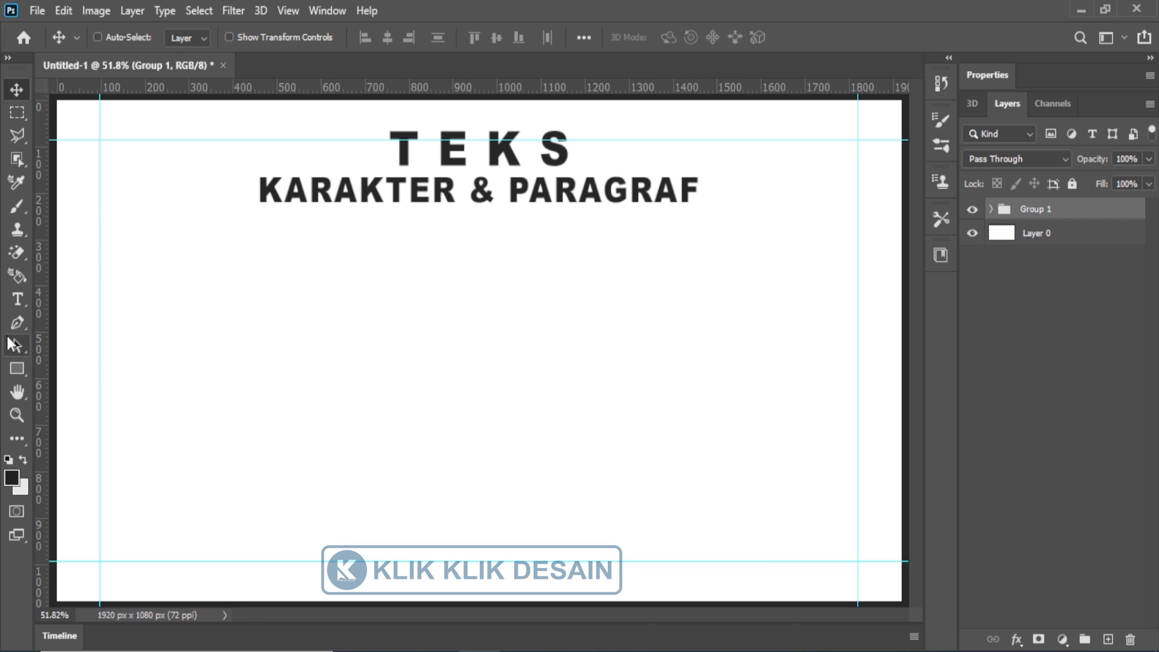
click(17, 299)
drag(100, 219, 845, 521)
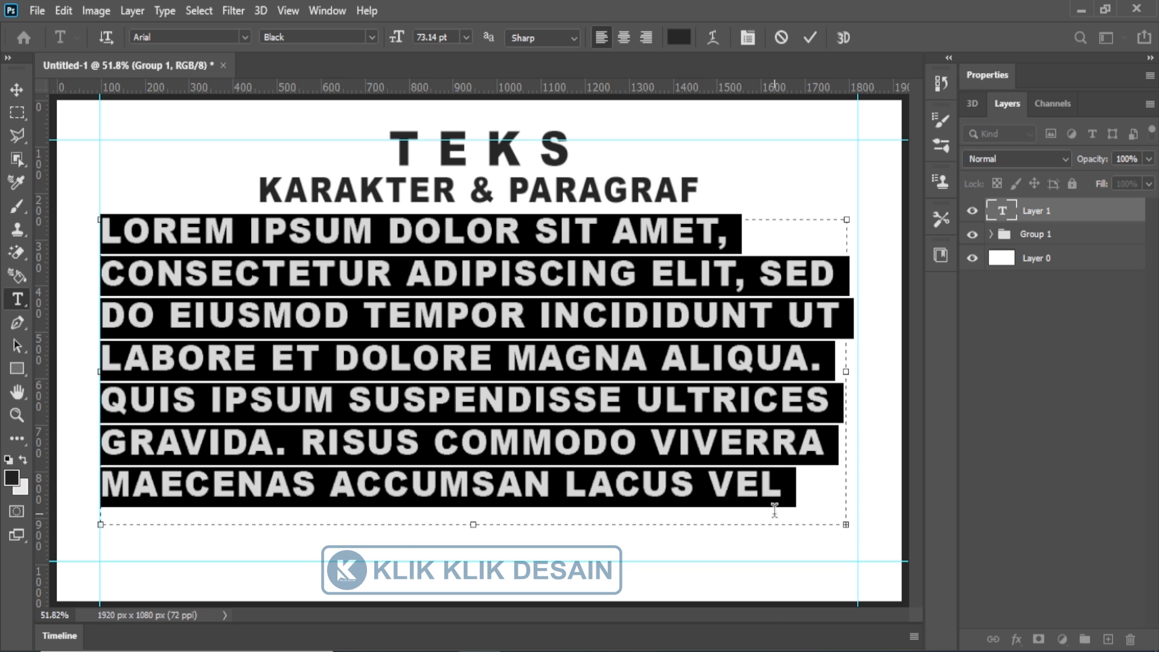
click(17, 90)
Step: Hide the Lorem ipsum paragraph layer and add the point text "TUTORIAL" below the heading
click(971, 211)
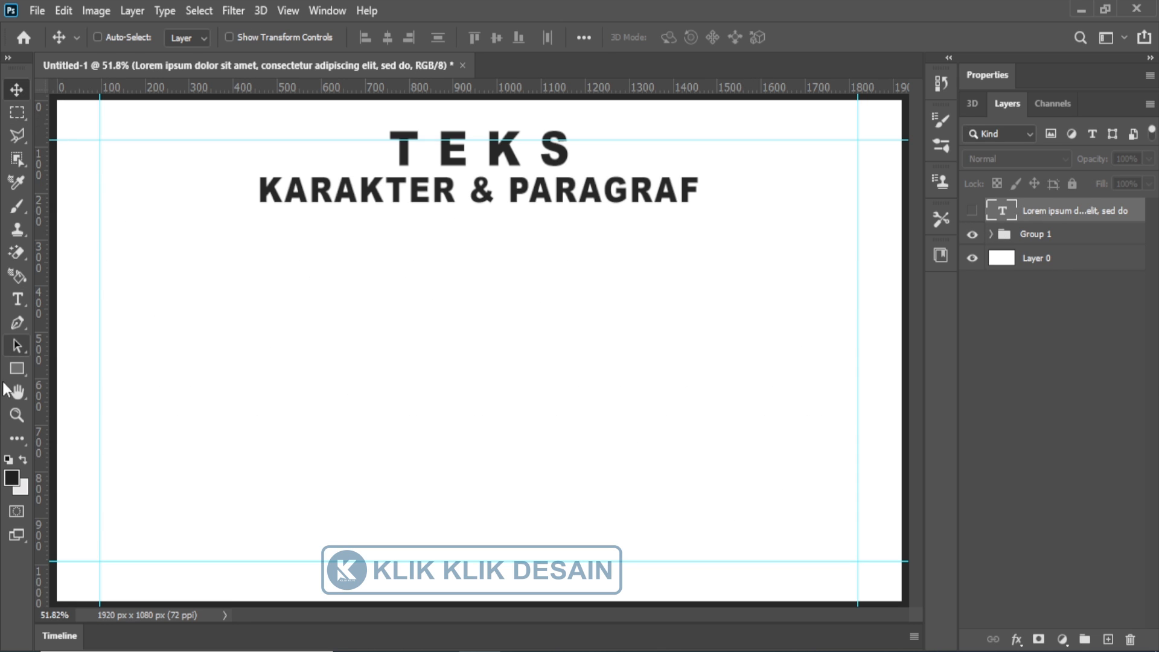
click(18, 304)
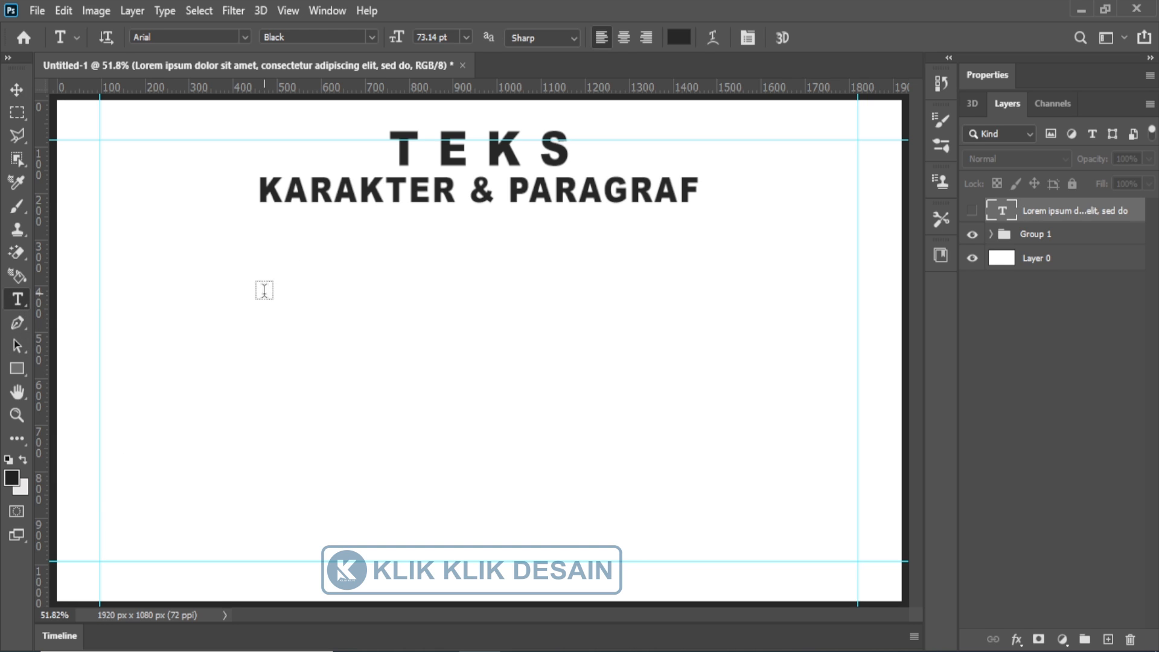
click(264, 293)
text(TUTORIAL)
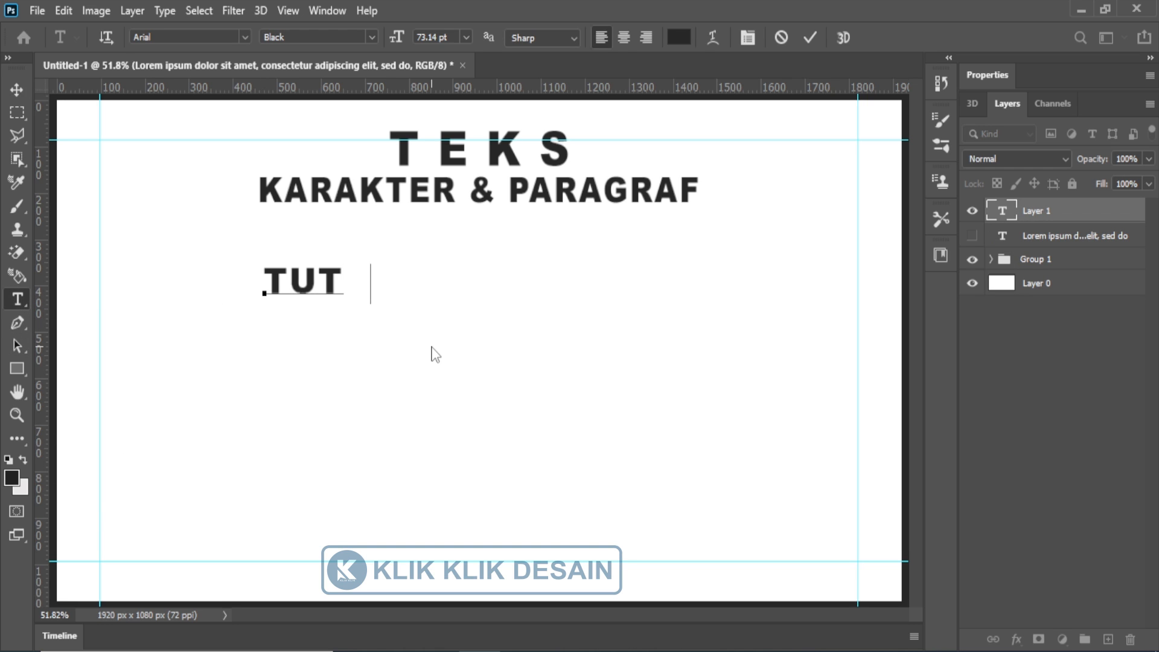
Step: Change the colour of the whole TUTORIAL text to dark blue and commit the text
key(ctrl+a)
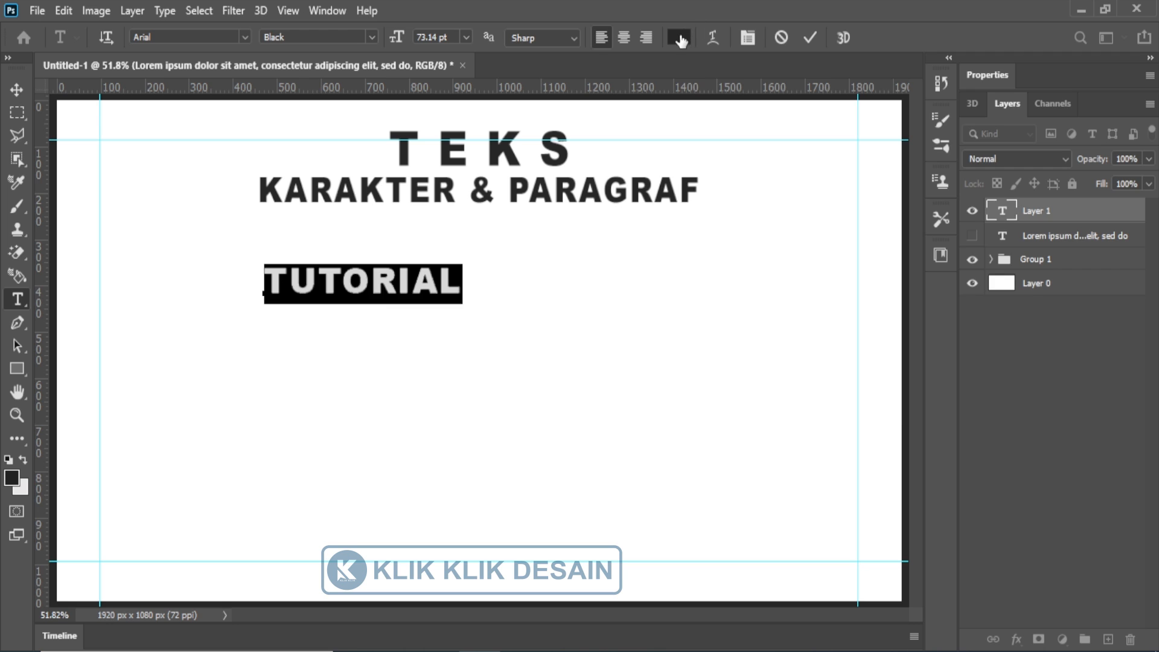
click(678, 37)
click(882, 214)
click(854, 198)
drag(879, 217, 882, 227)
click(858, 232)
click(1020, 117)
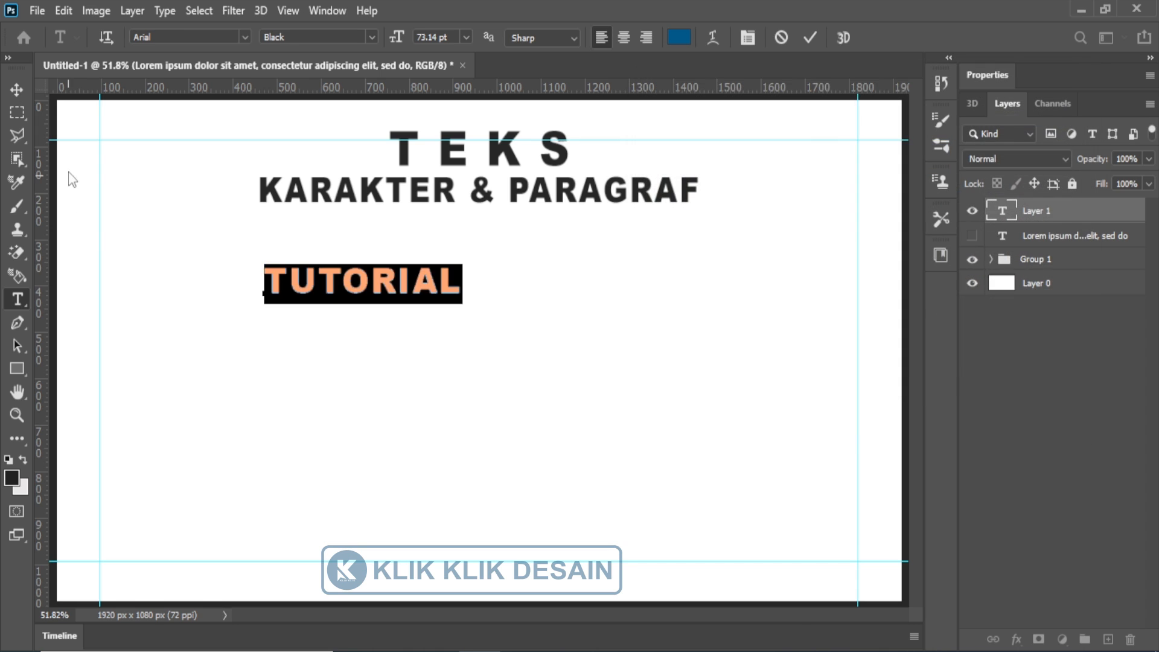
click(9, 89)
Step: Enlarge the TUTORIAL text to about 134 pt and move it to the middle of the canvas below the heading
key(ctrl+t)
drag(461, 266, 539, 239)
drag(508, 302, 606, 391)
key(Return)
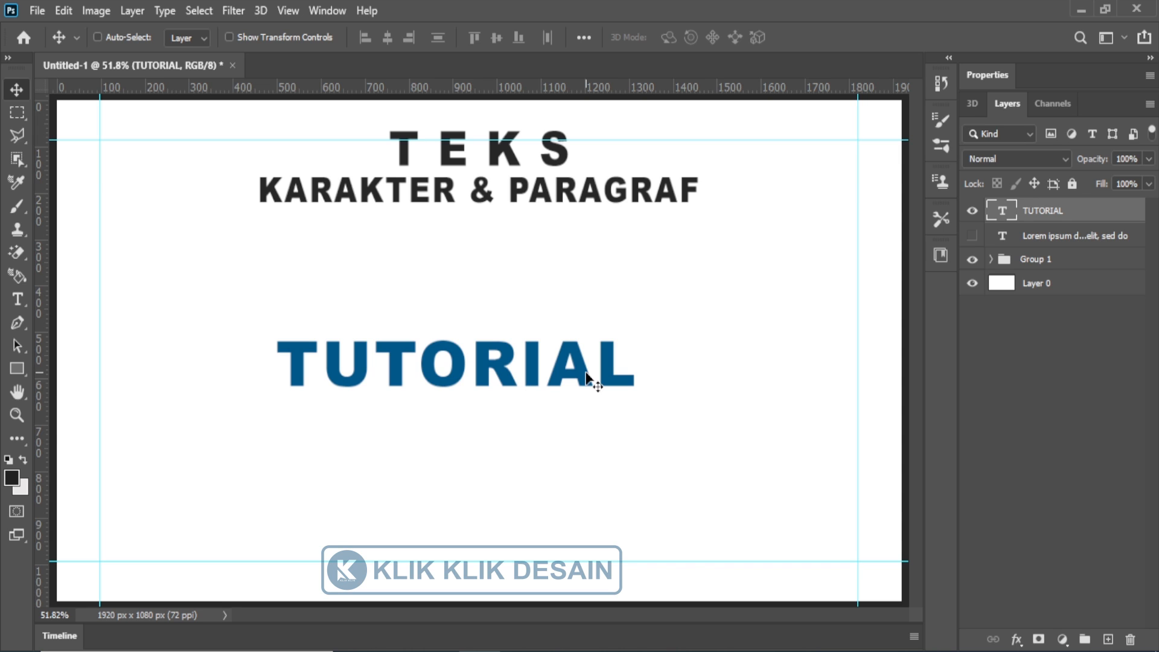
drag(474, 386, 489, 363)
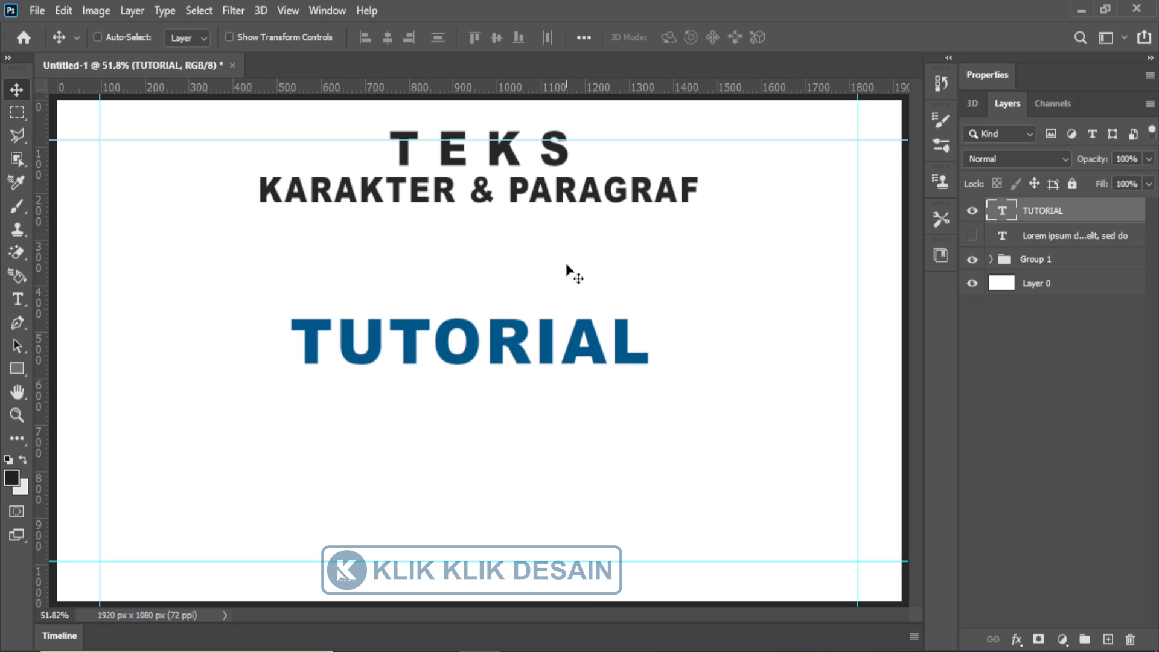
Step: Select the whole TUTORIAL text and apply a text warp with the Arc style
double_click(541, 348)
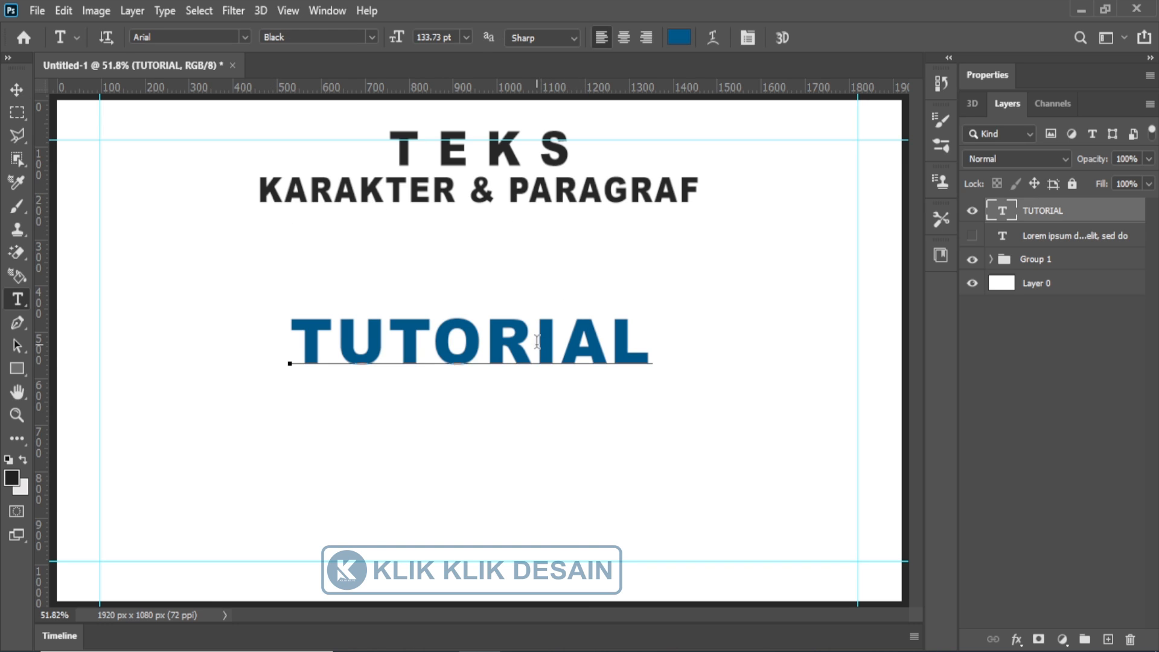
key(ctrl+a)
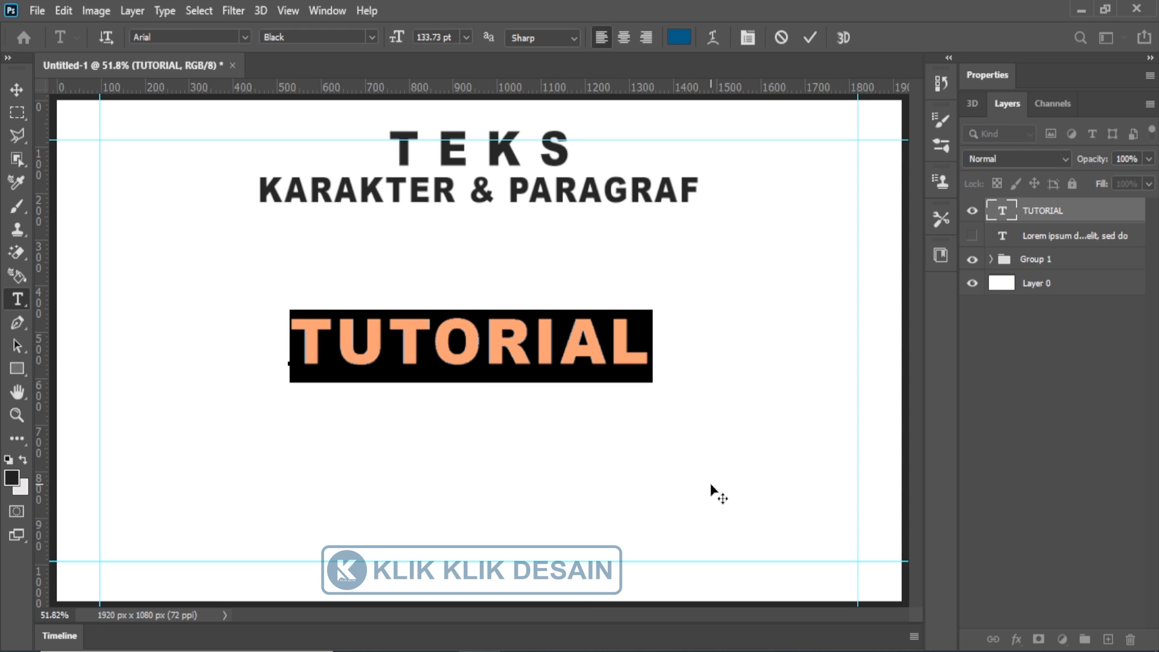
click(713, 41)
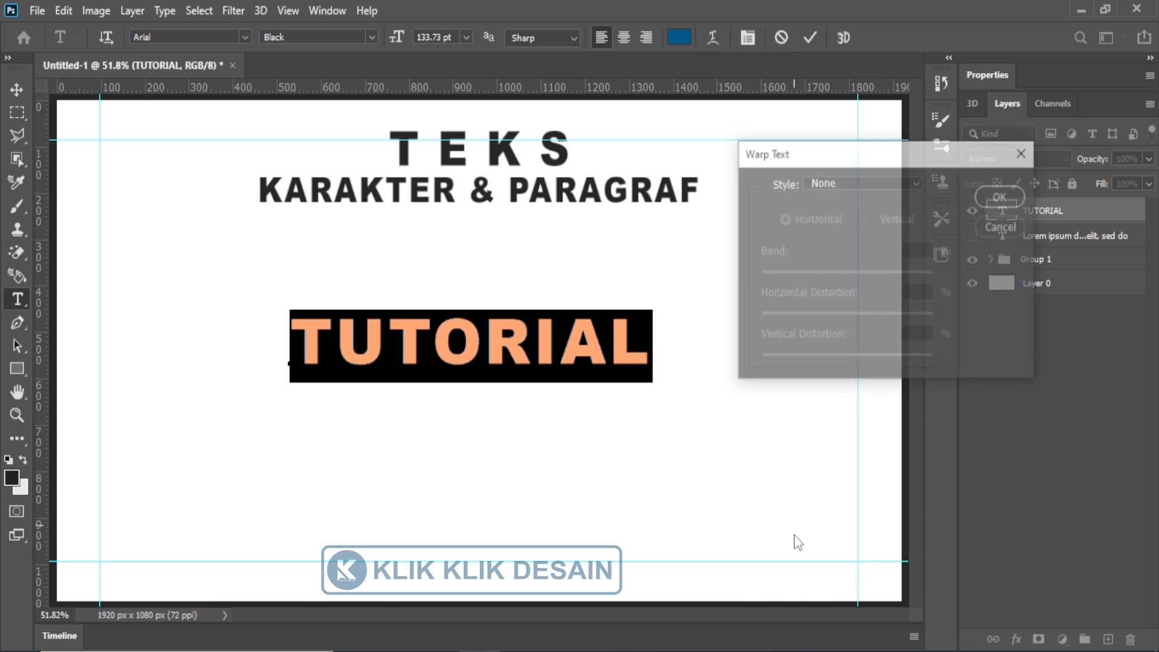
drag(855, 160, 821, 154)
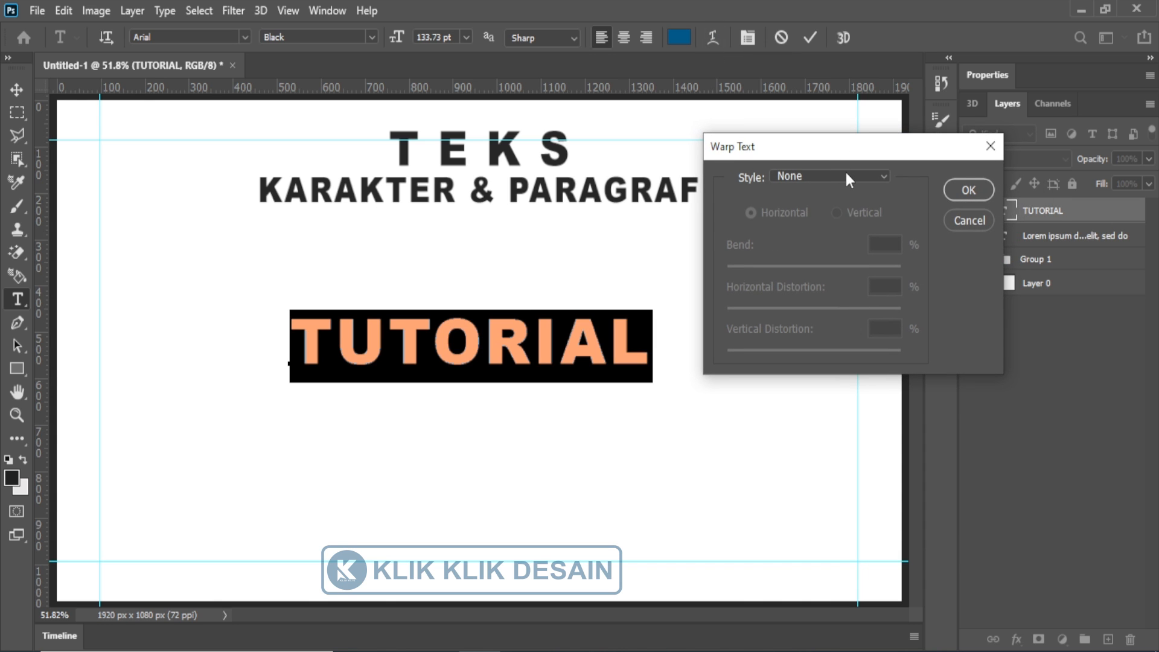
click(846, 175)
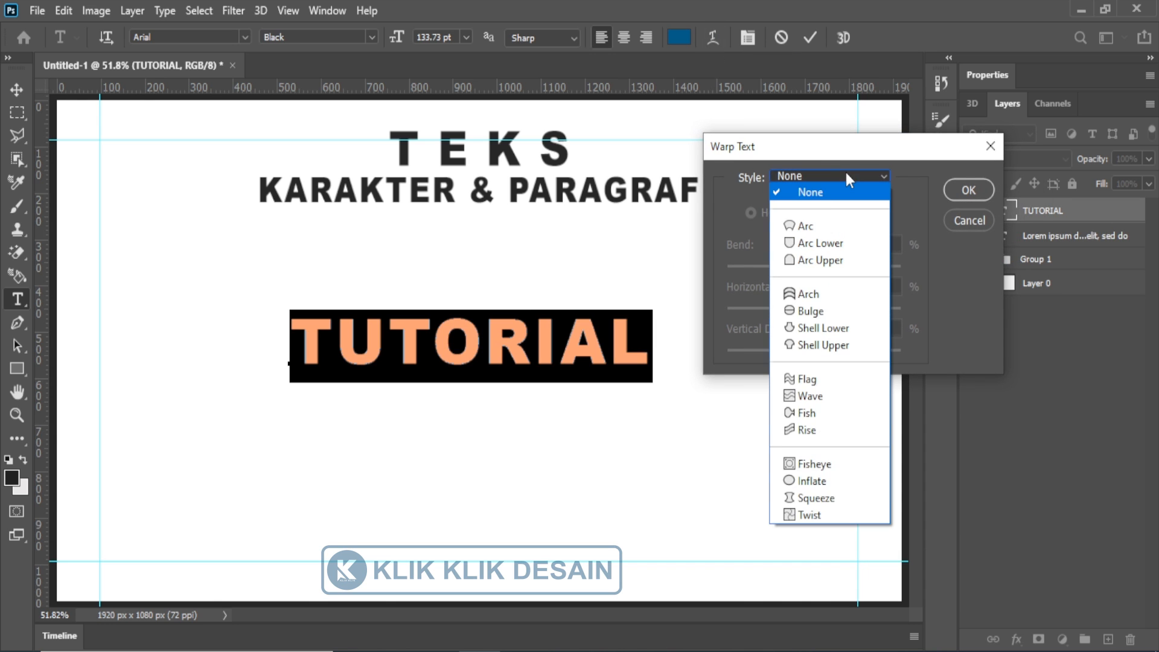
click(848, 227)
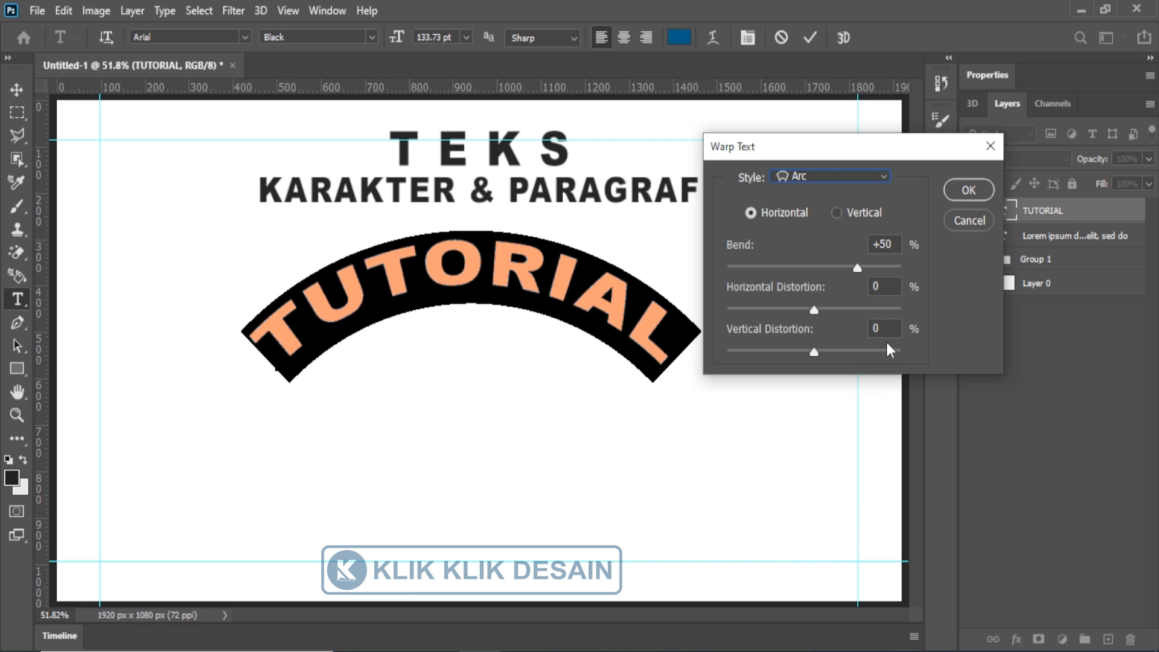
Step: Try the vertical arc, return it to horizontal, and set Bend to +48%, Horizontal Distortion to 0% and Vertical Distortion to +1%
click(836, 212)
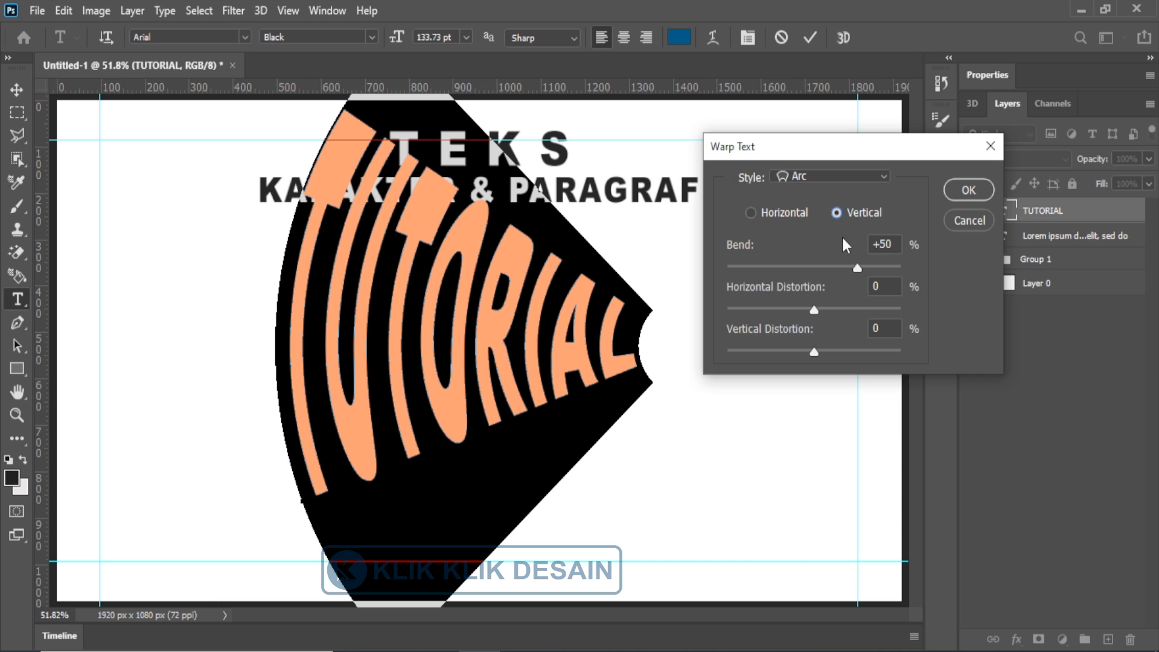
click(750, 212)
mouse_move(859, 267)
mouse_down()
mouse_move(870, 270)
mouse_move(751, 273)
mouse_move(856, 269)
mouse_up()
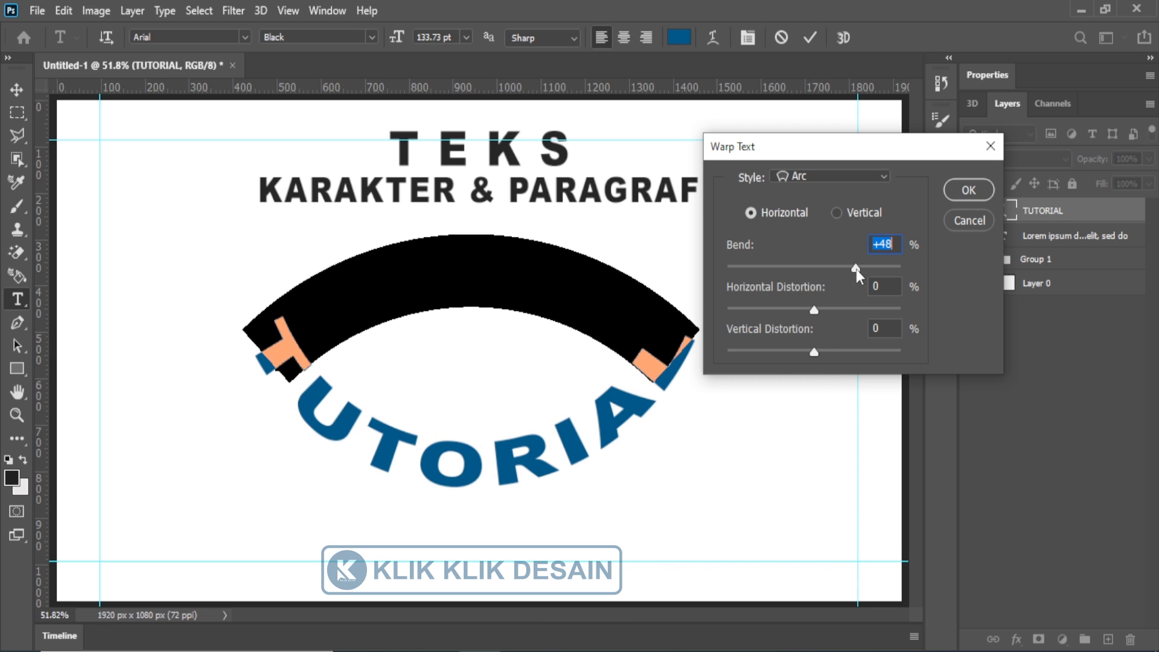
mouse_move(814, 309)
mouse_down()
mouse_move(906, 310)
mouse_move(721, 310)
mouse_move(813, 310)
mouse_up()
mouse_move(813, 353)
mouse_down()
mouse_move(876, 355)
mouse_move(815, 352)
mouse_up()
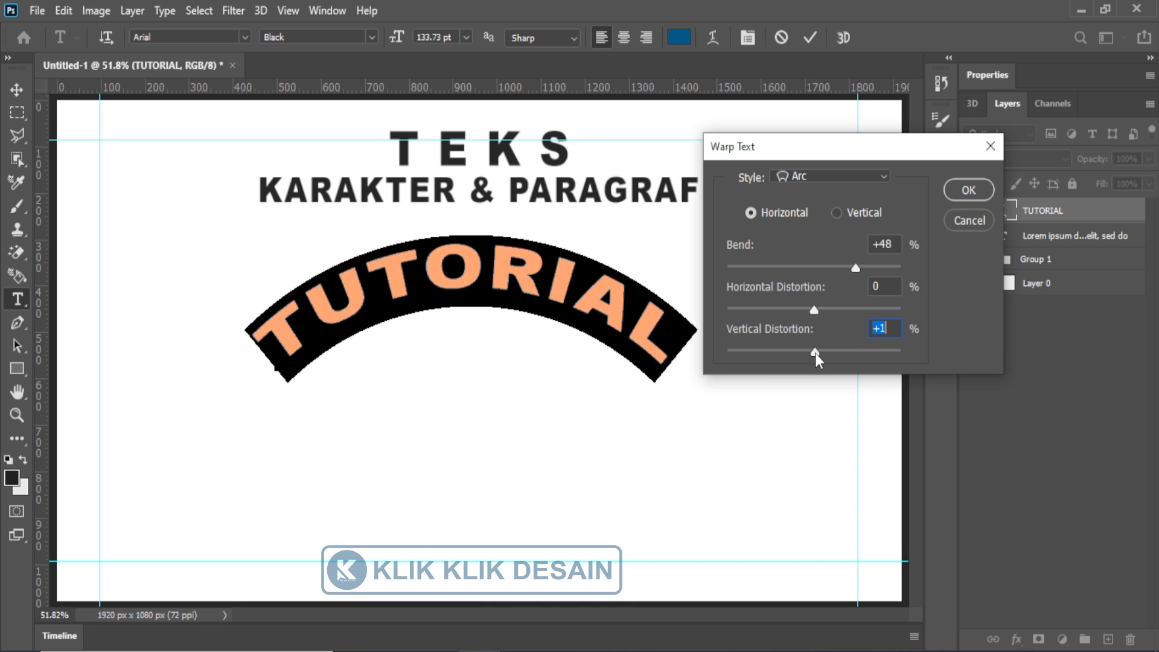
Step: Try the Arc Lower, Arc Upper and Arch warp styles on the TUTORIAL text
click(845, 177)
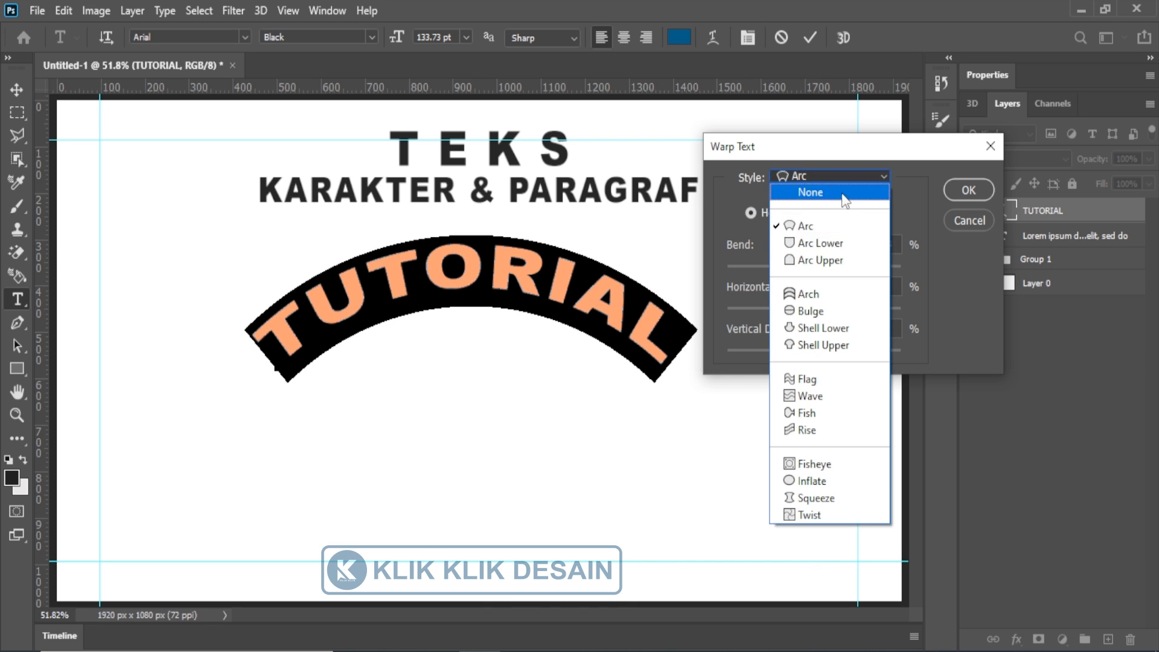
click(842, 246)
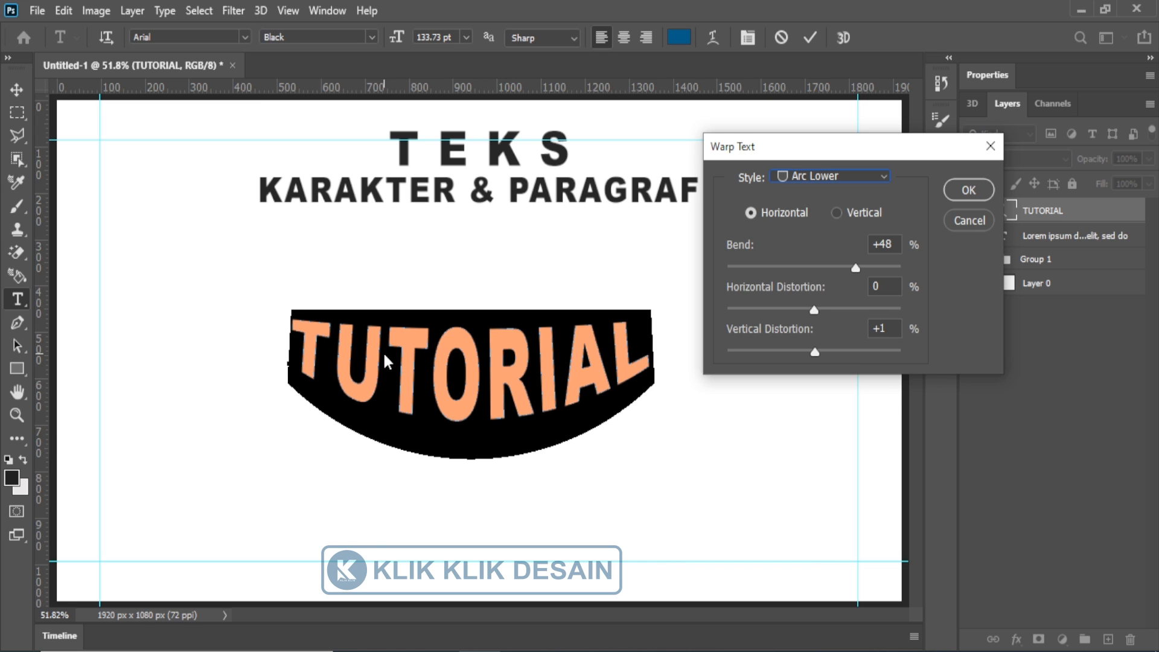
click(842, 176)
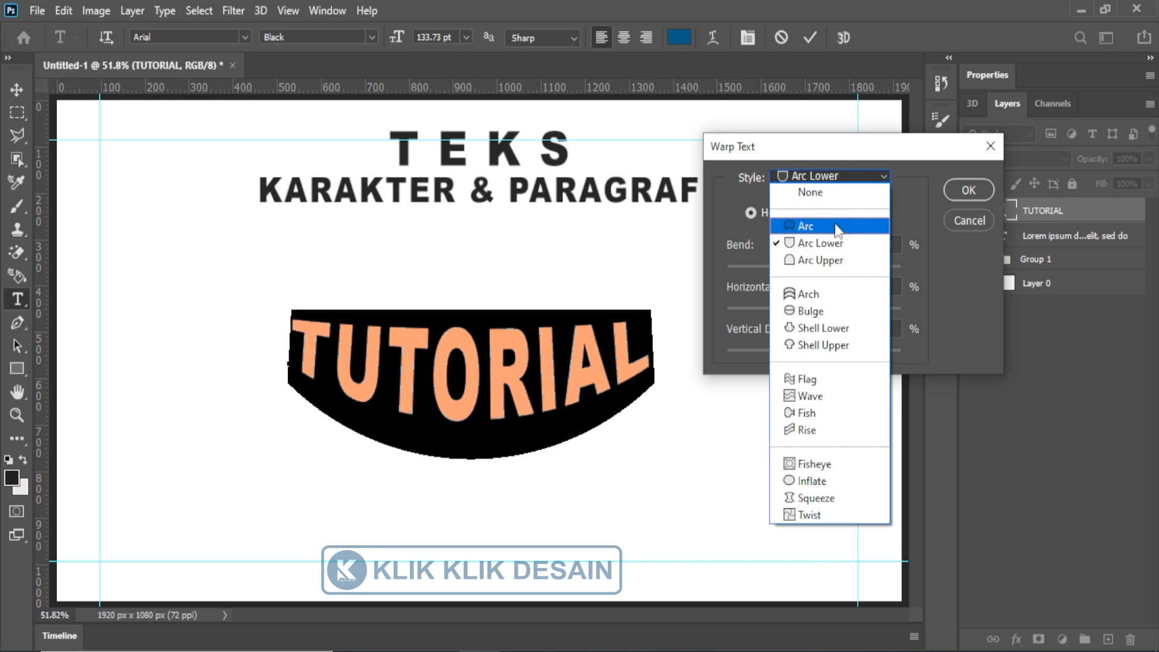
click(844, 261)
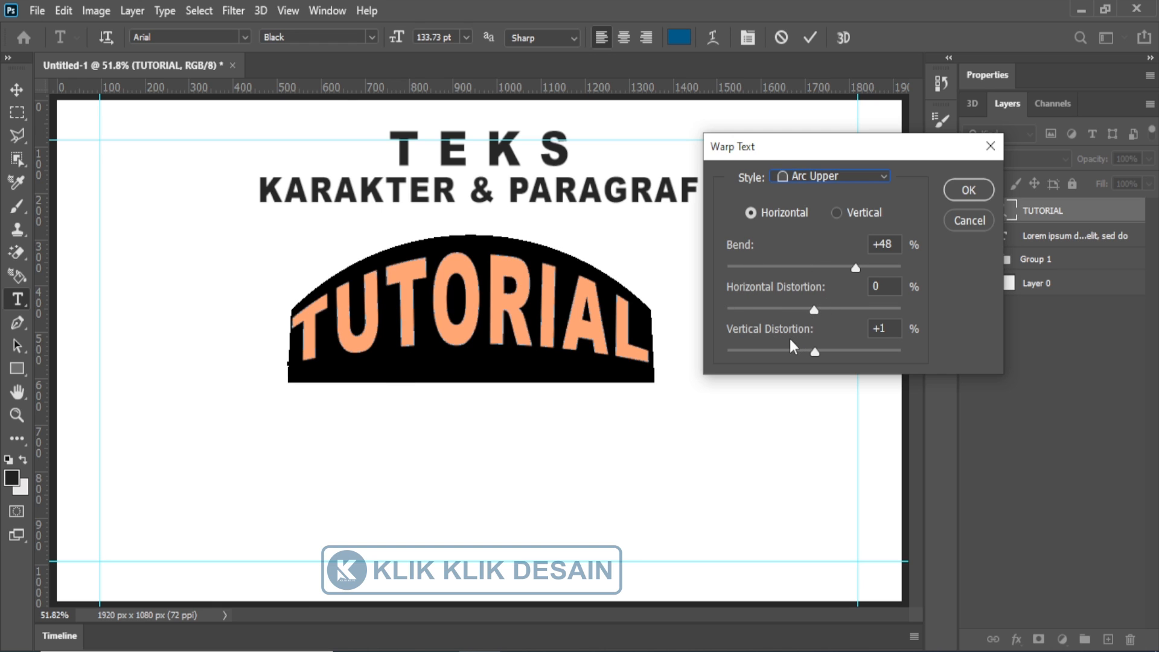
click(840, 176)
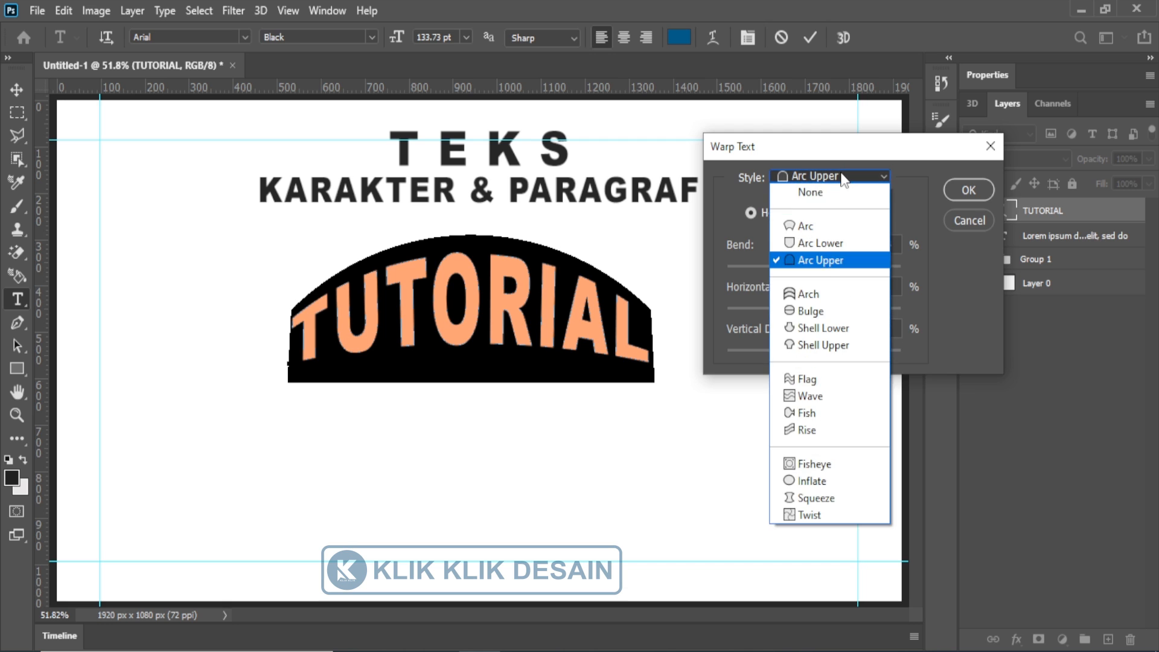
click(840, 293)
Step: Try the Bulge, Shell Lower, Flag and Wave warp styles on the TUTORIAL text
click(839, 177)
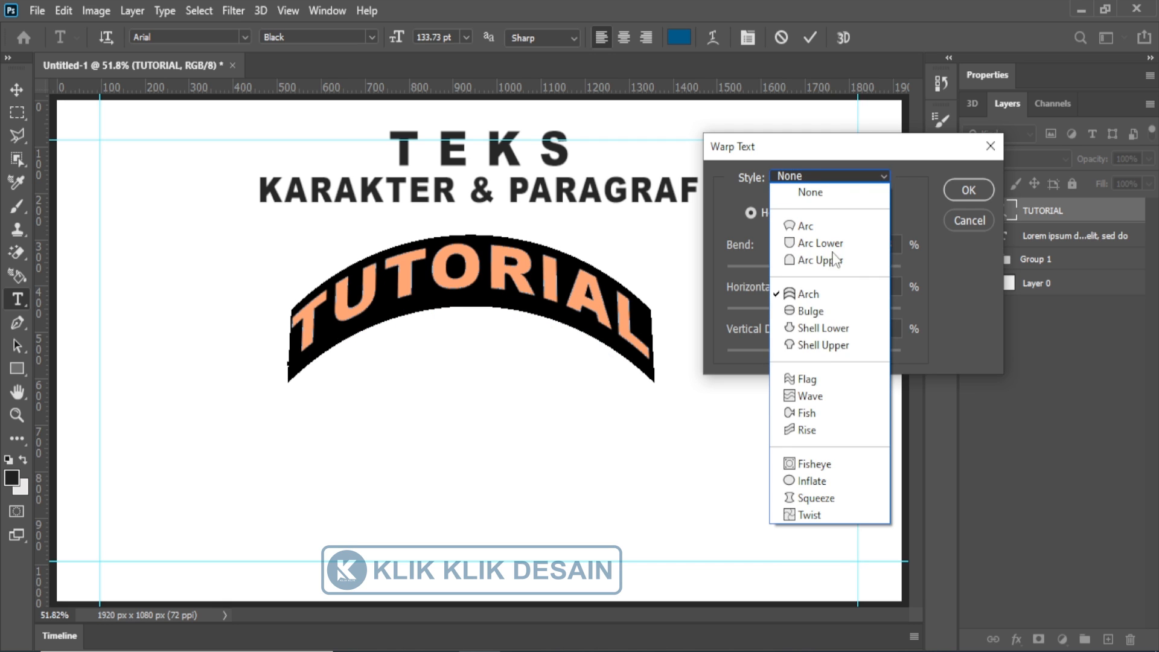
click(825, 310)
click(839, 175)
click(839, 325)
click(843, 184)
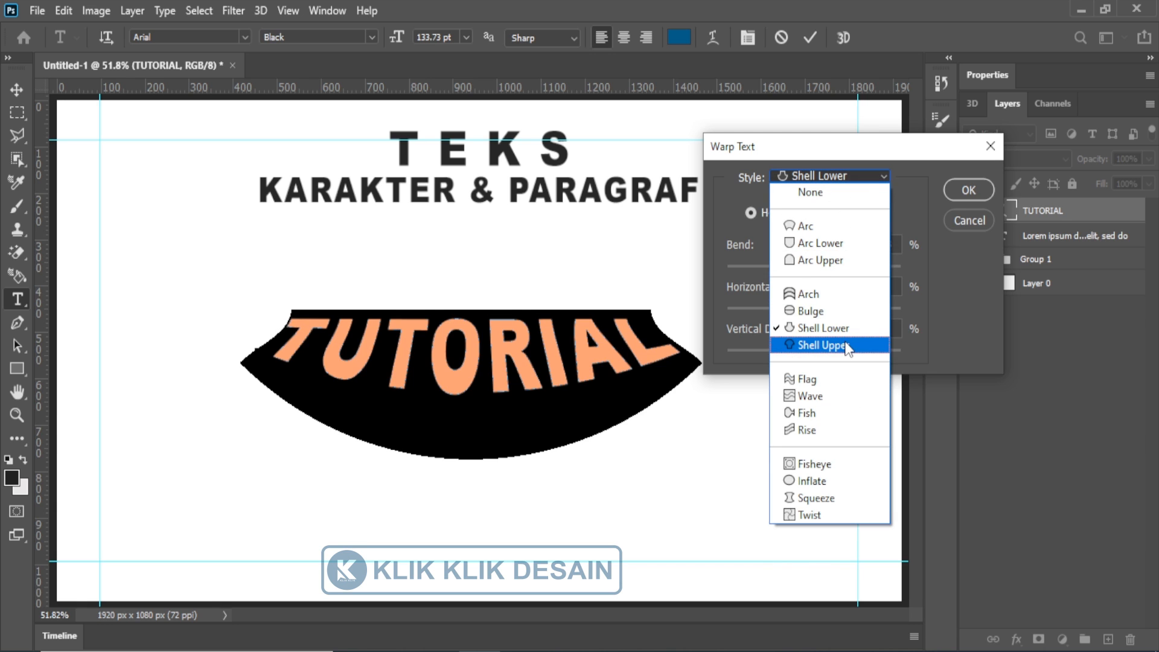
click(831, 379)
click(831, 176)
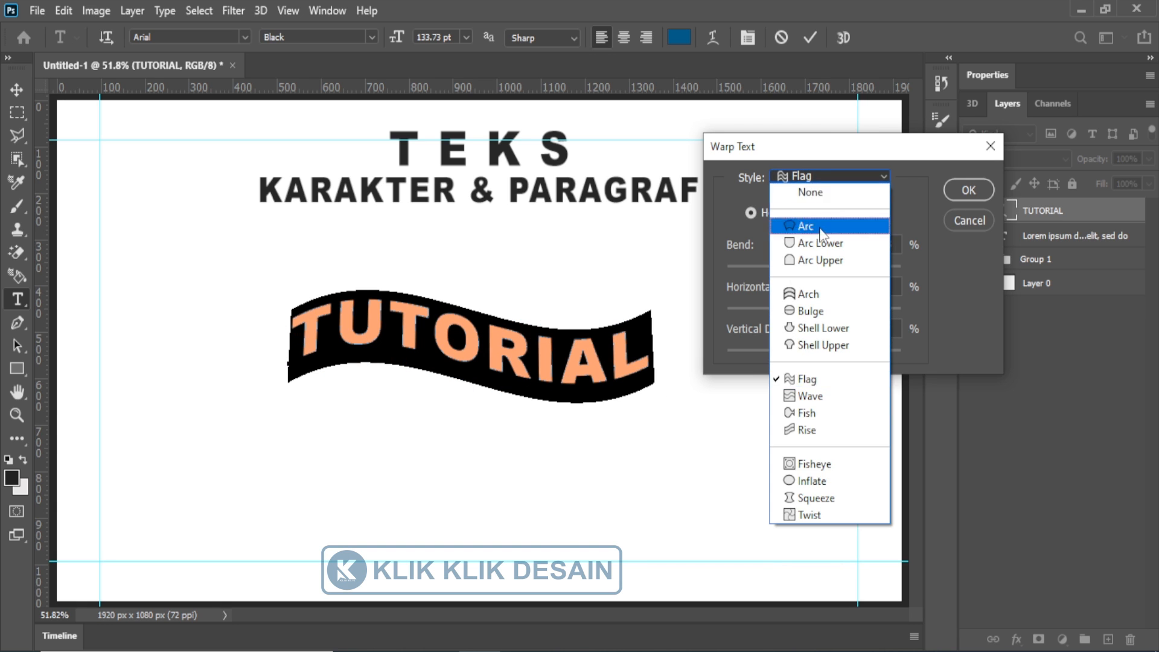
click(831, 398)
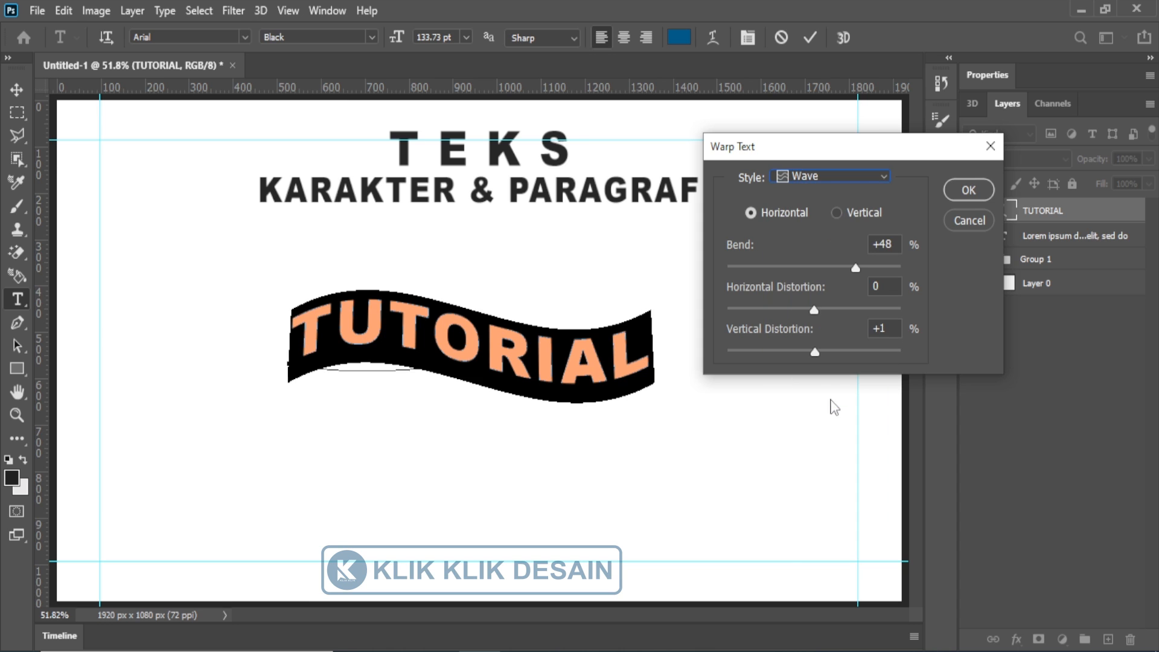
Step: Try the Fish warp style with Bend at +58%, and close the warp settings without applying them
click(834, 178)
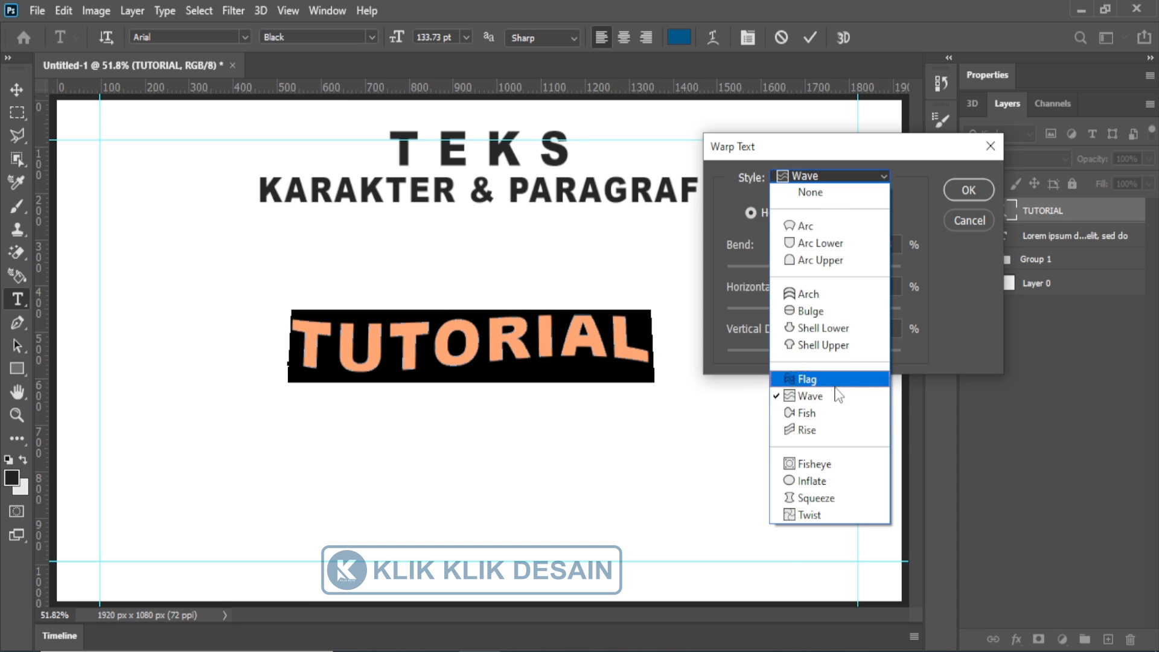
click(835, 415)
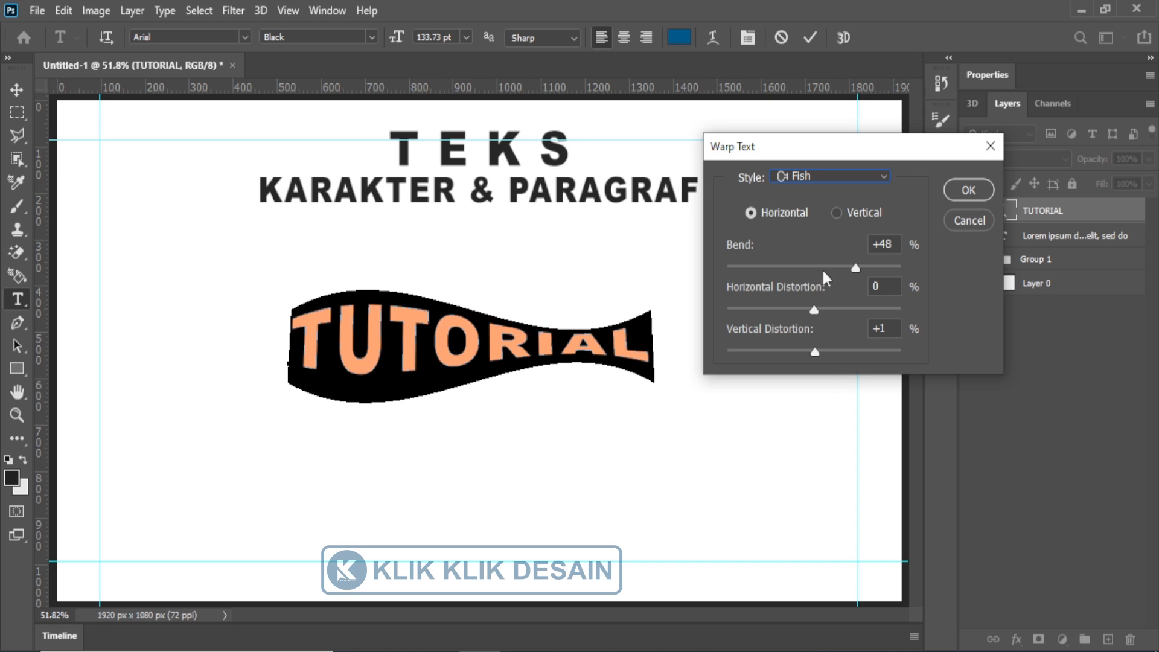
drag(854, 269, 865, 269)
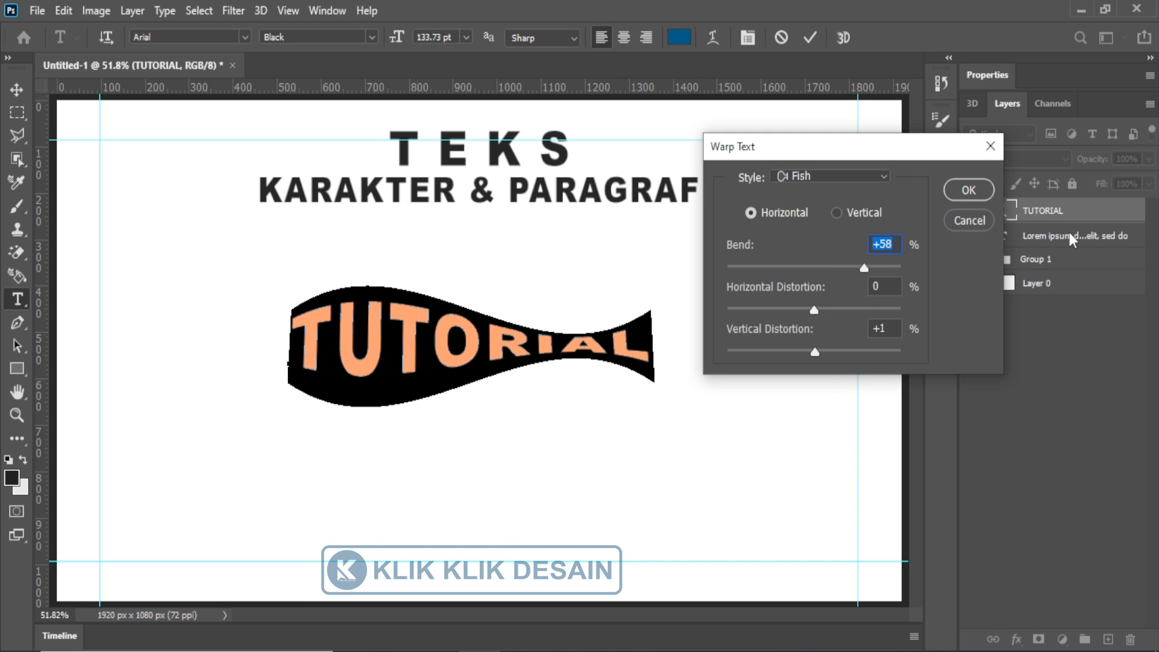
click(991, 147)
click(14, 91)
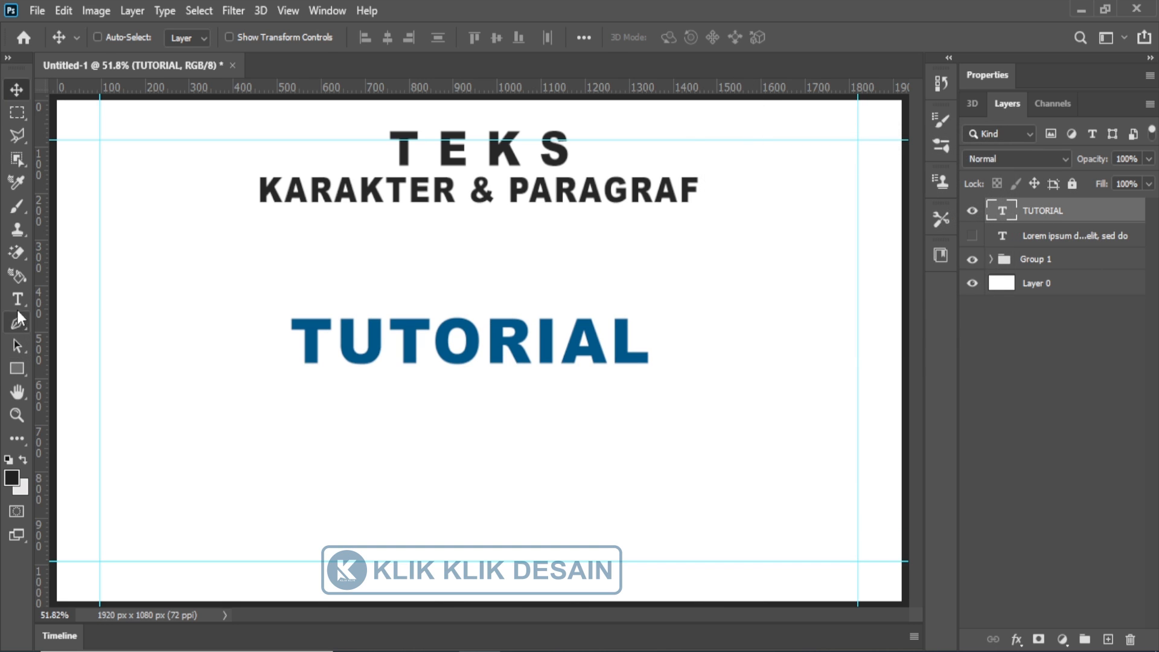
Step: Open the character settings for the TUTORIAL text with the Type tool and place them clear of the word
key(t)
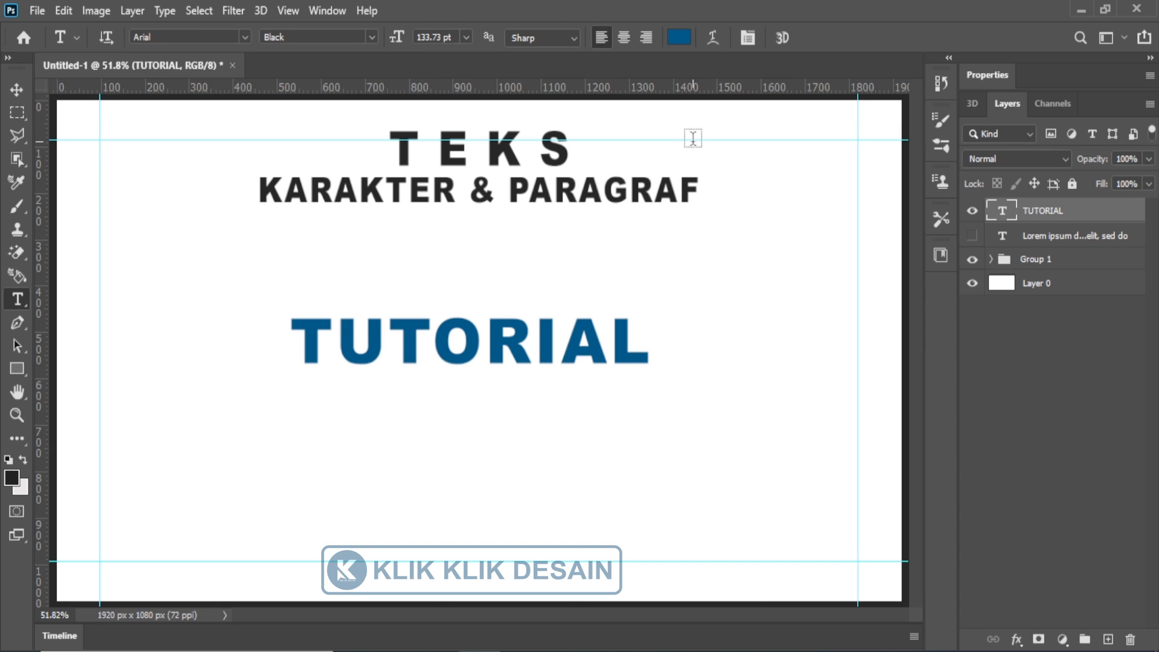
click(744, 39)
drag(233, 350, 570, 345)
drag(721, 332, 821, 127)
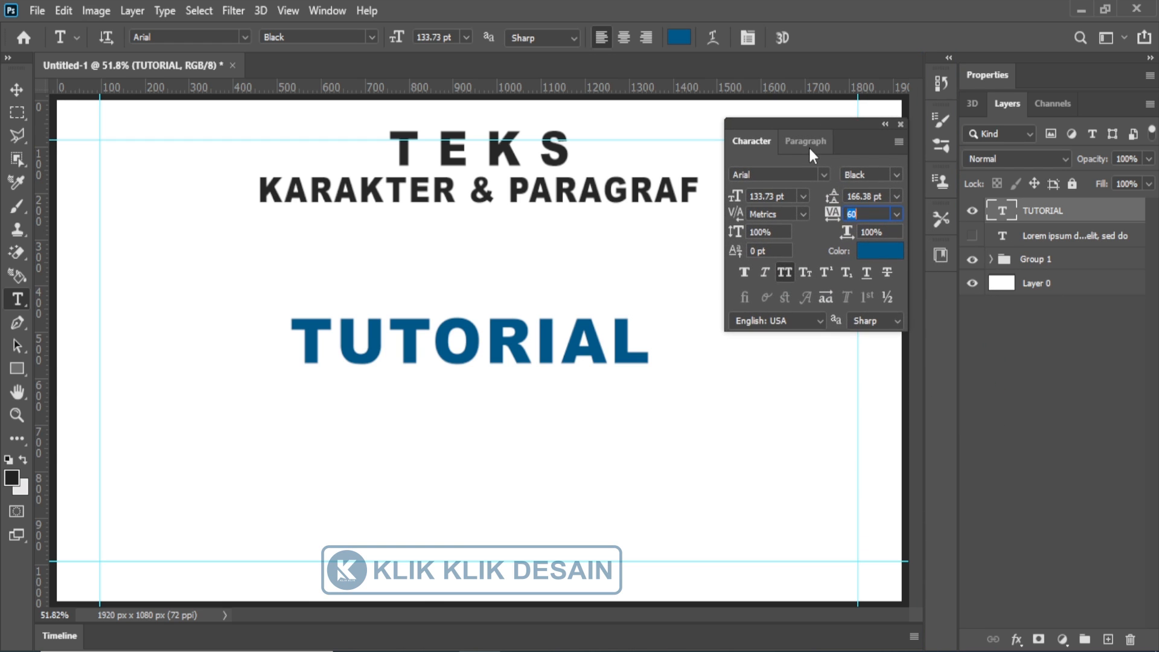
Step: Examine the paragraph and character settings and the list of available fonts without changing the Arial font
click(785, 146)
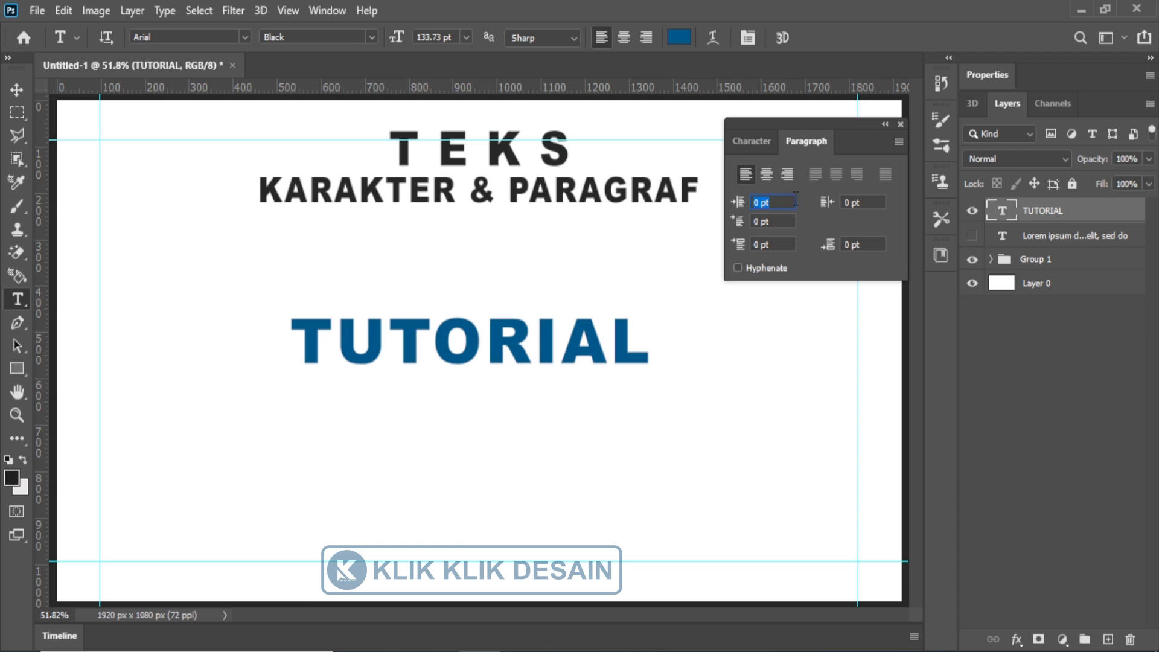
click(756, 148)
click(802, 144)
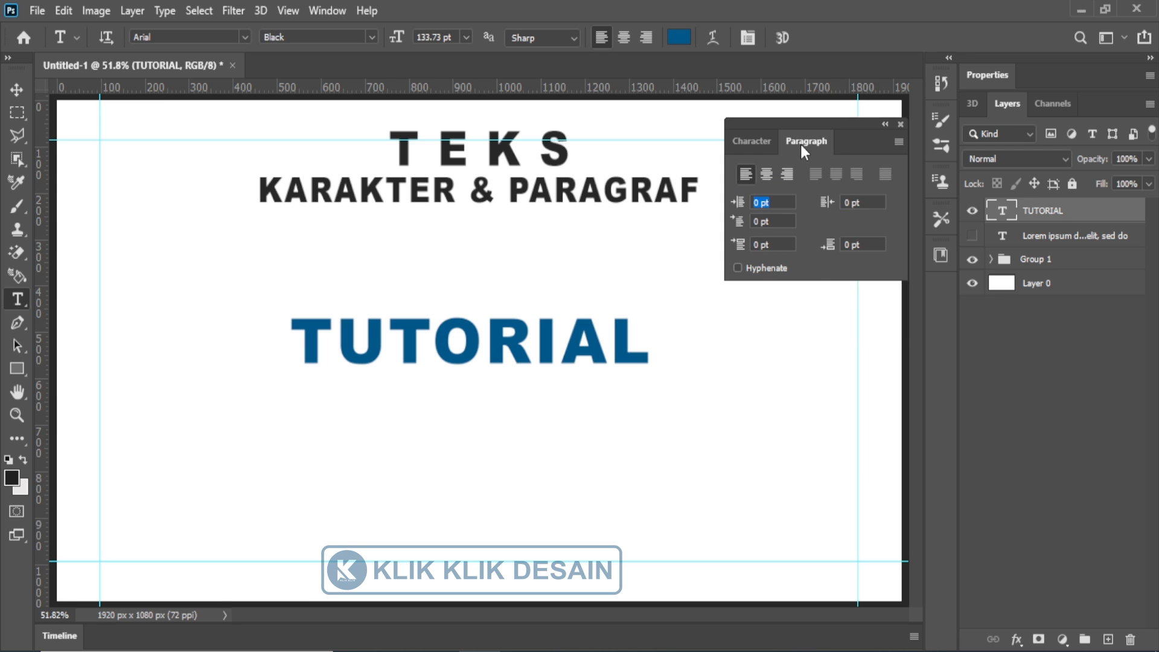
click(760, 141)
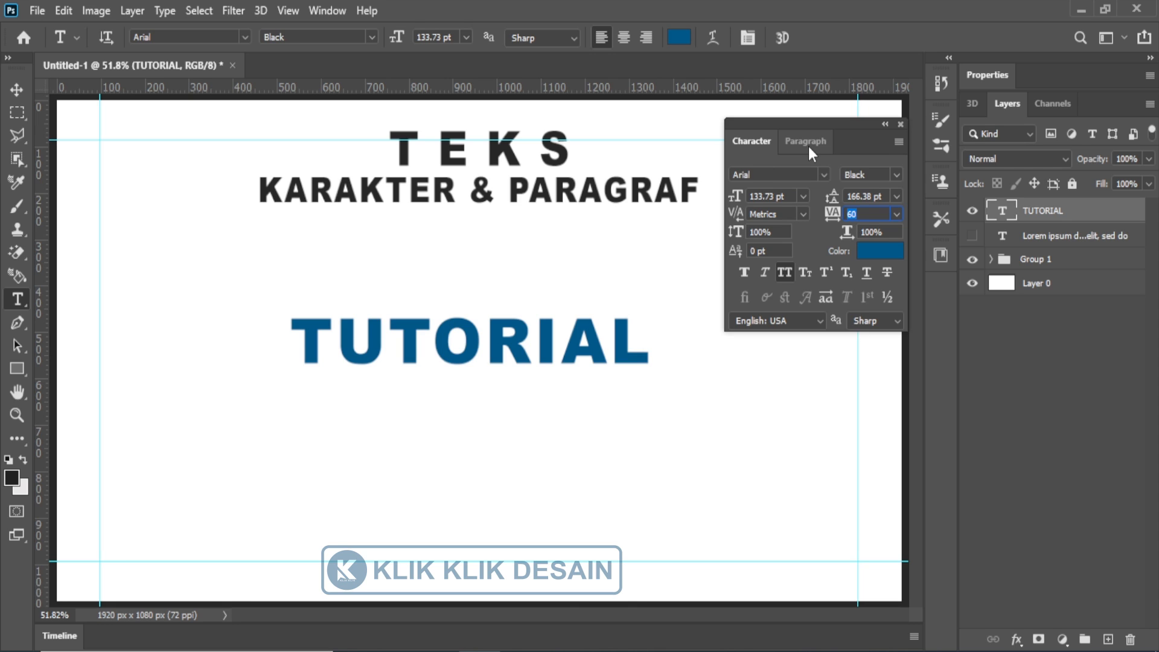
click(824, 175)
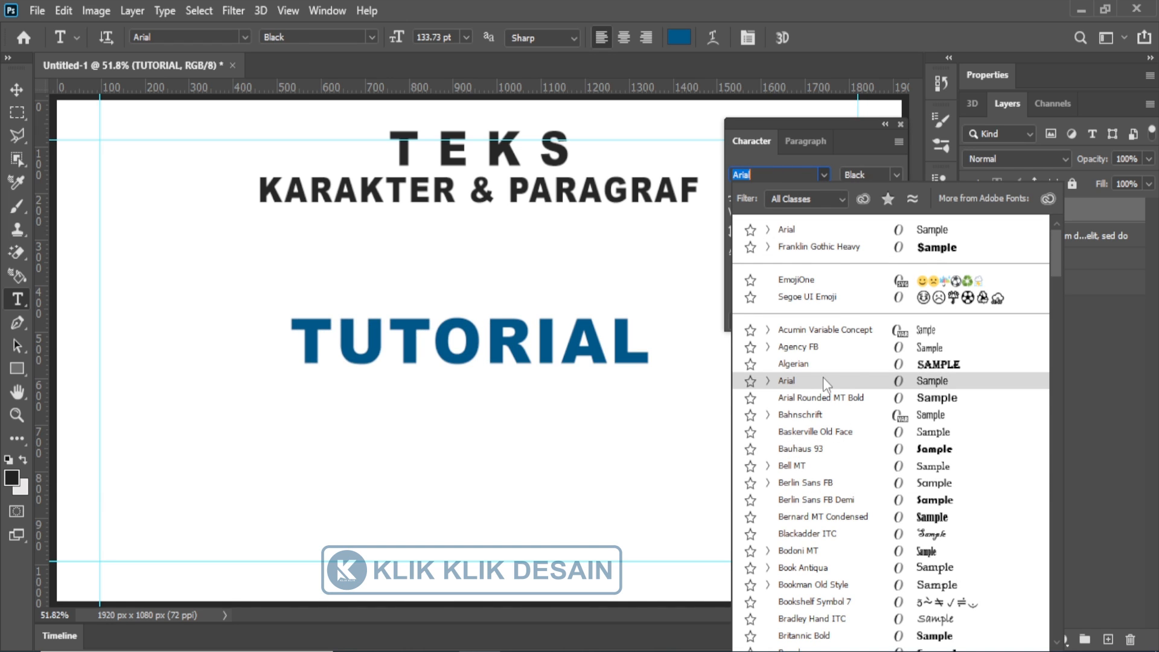
click(822, 177)
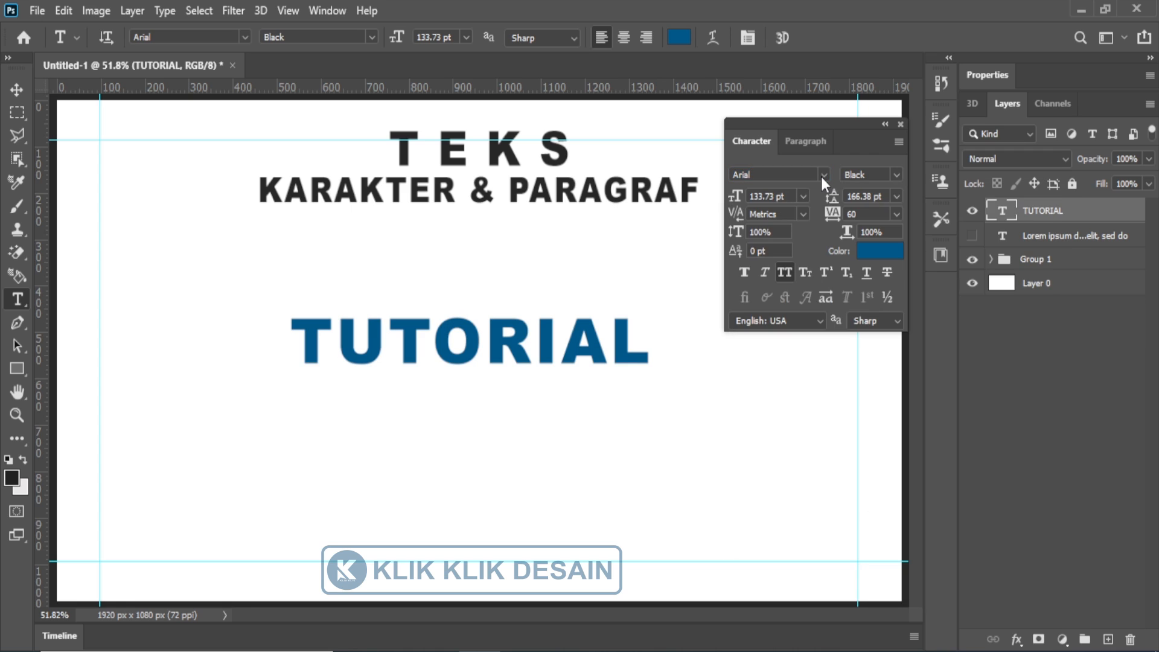
Step: Set the font size of the TUTORIAL text to 50 pt
click(784, 196)
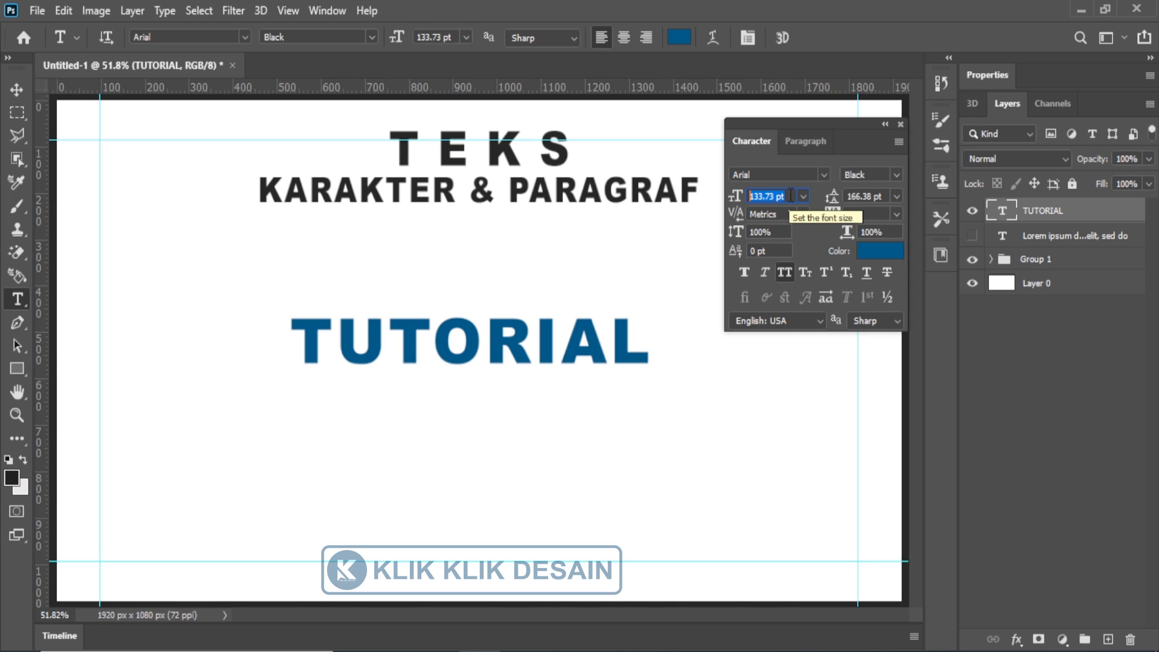
text(50)
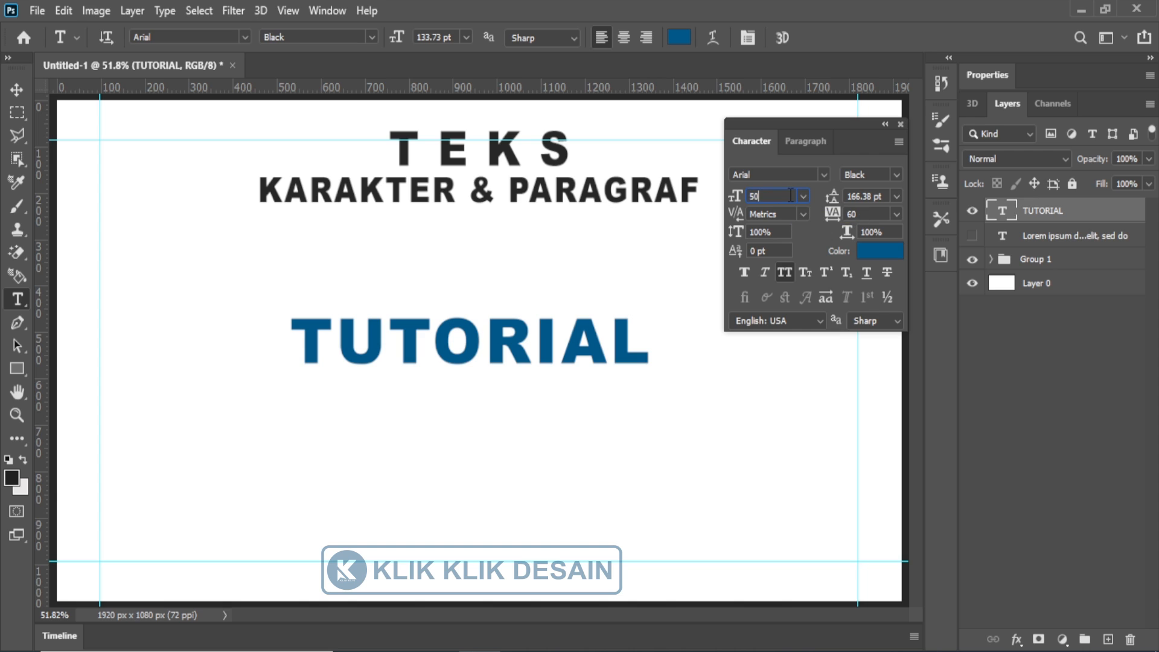
key(Return)
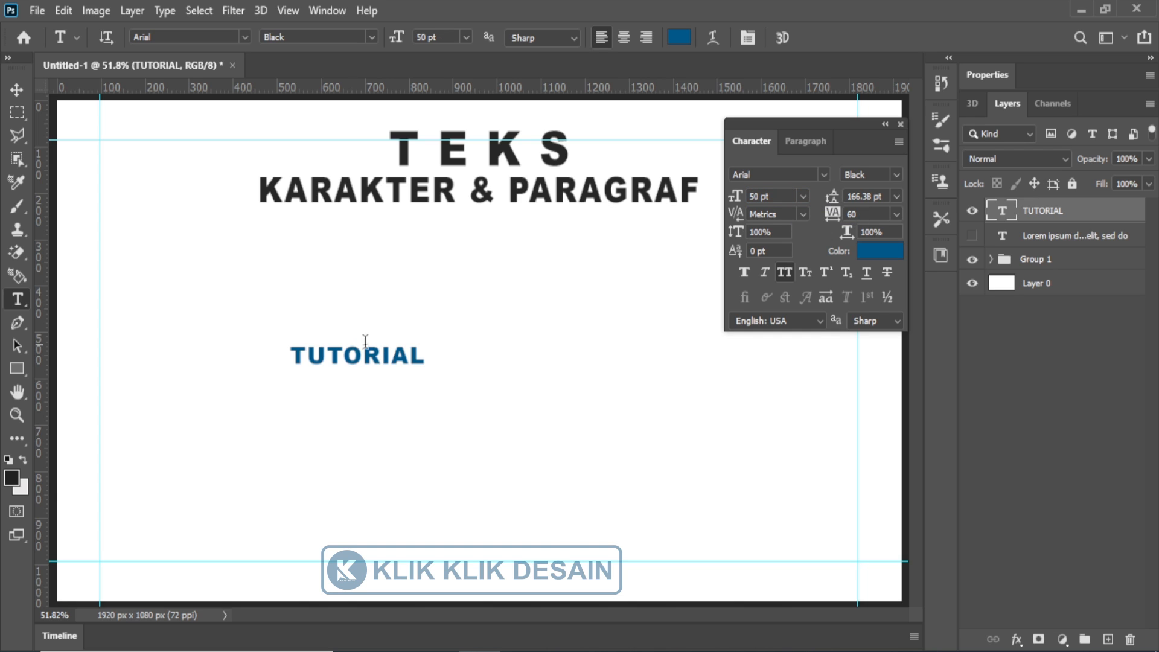
Step: Adjust the TUTORIAL text's font size gradually up and down, ending at 116 pt
click(755, 199)
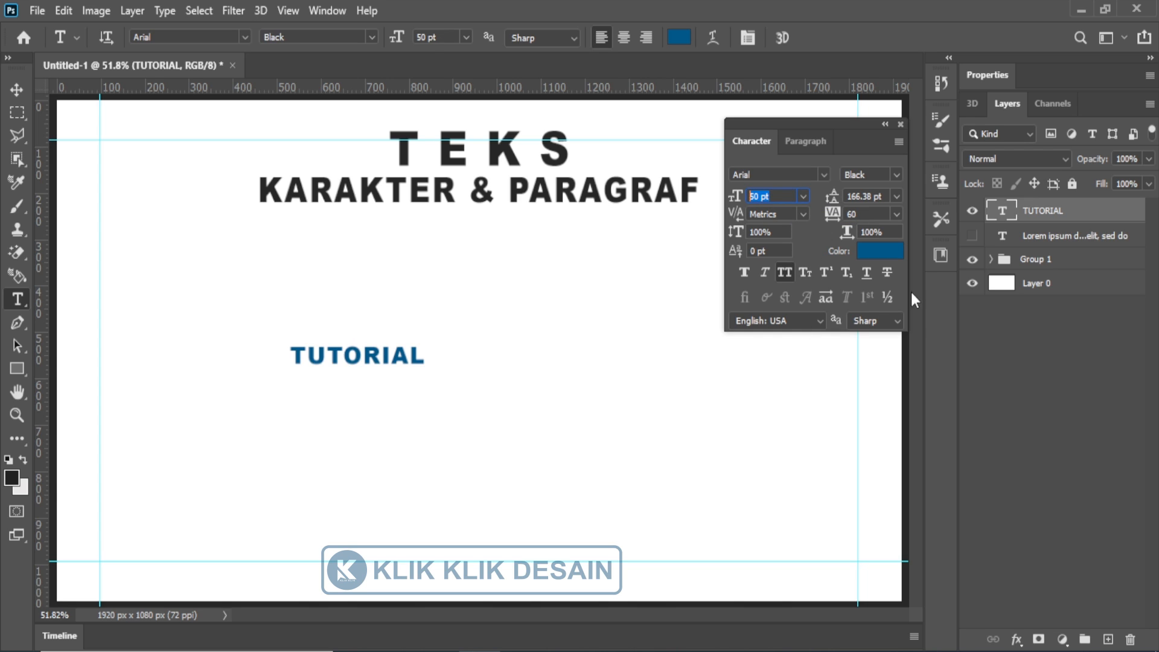
click(775, 198)
scroll(775, 198, up, 17)
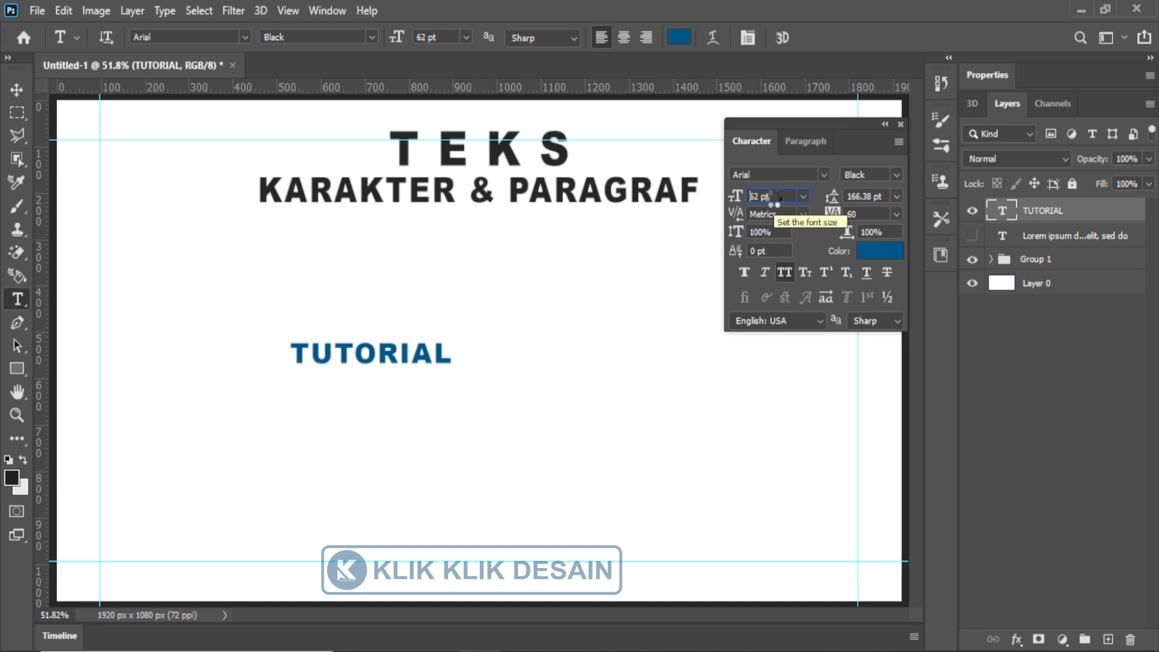
scroll(775, 199, up, 18)
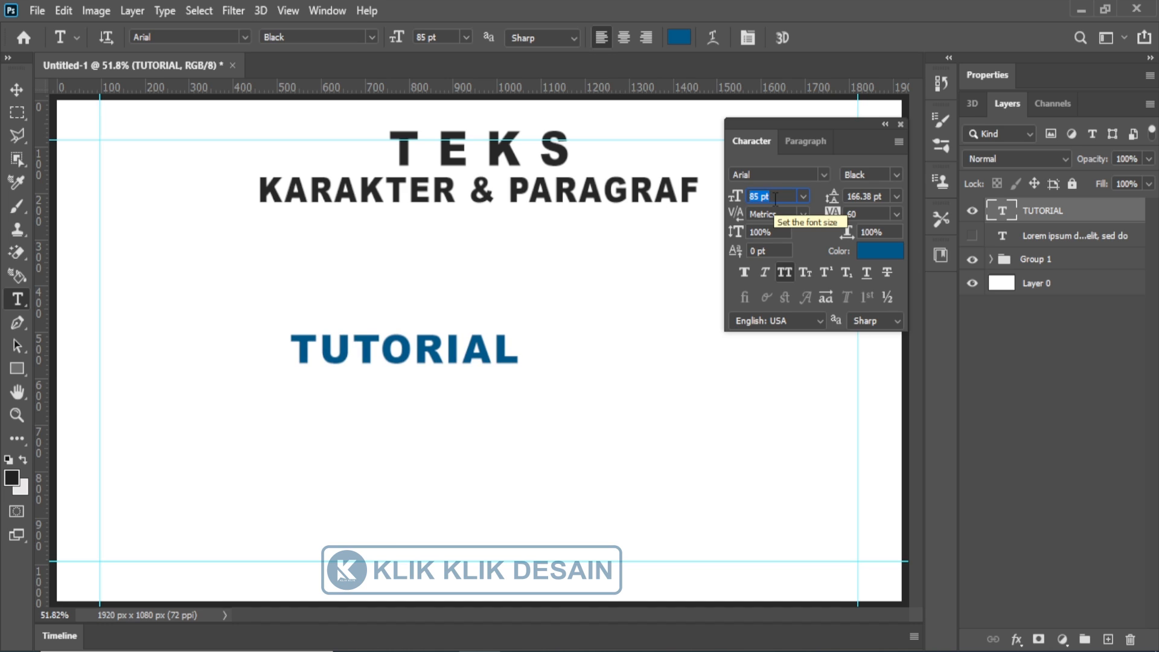
scroll(775, 199, down, 6)
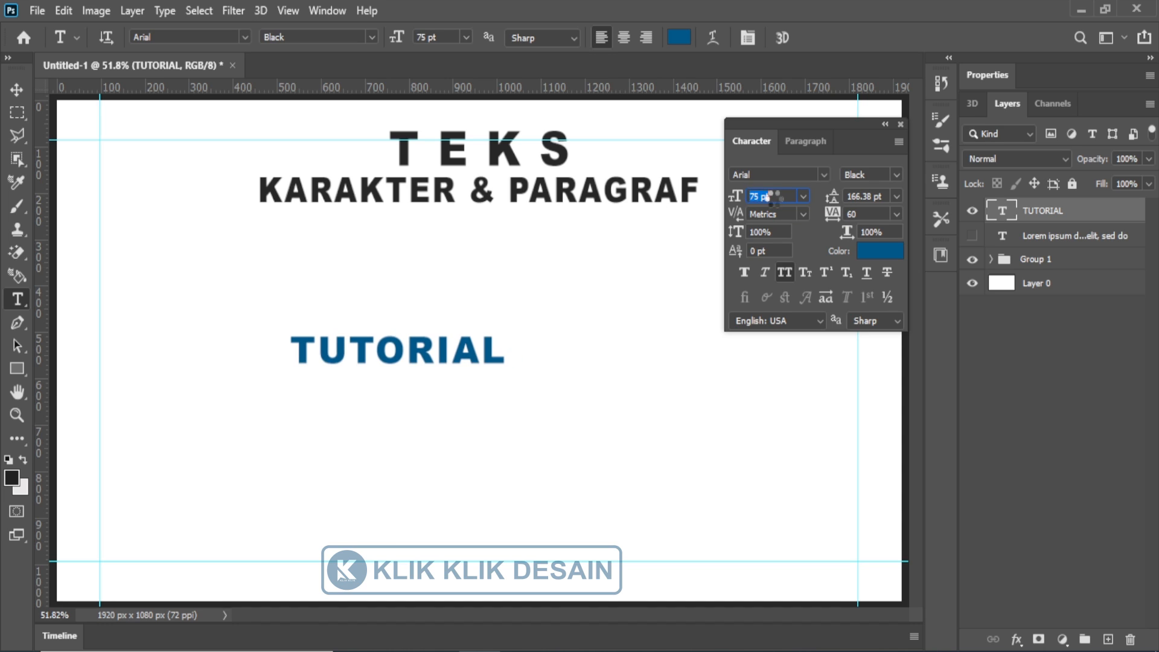
scroll(777, 196, up, 20)
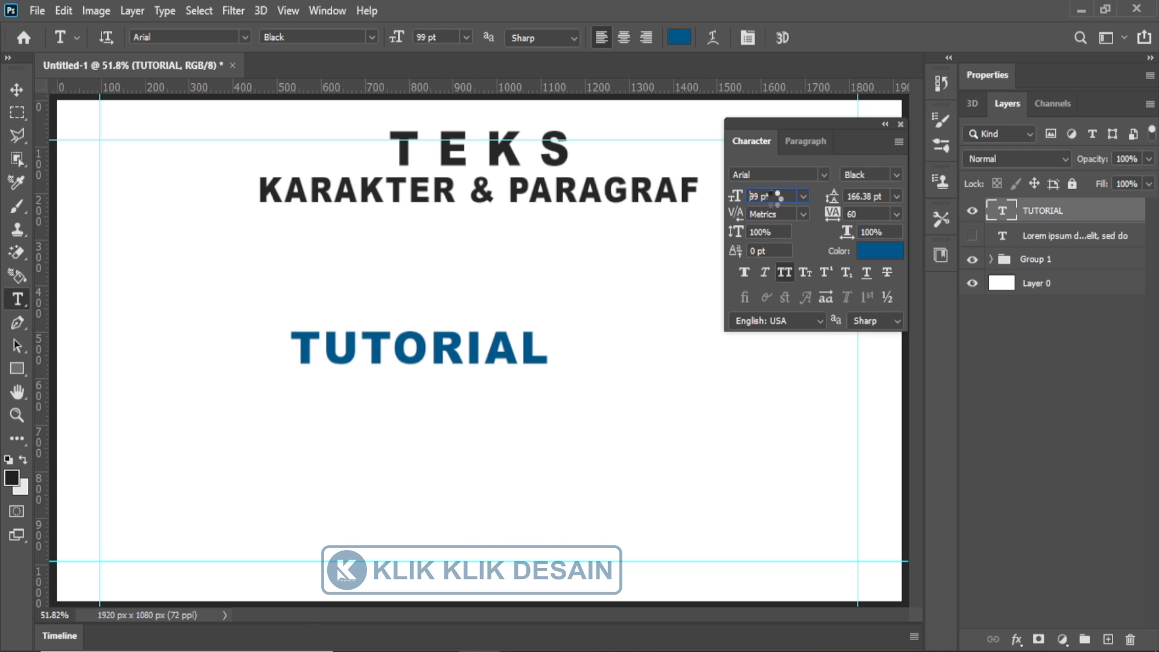
scroll(777, 198, up, 14)
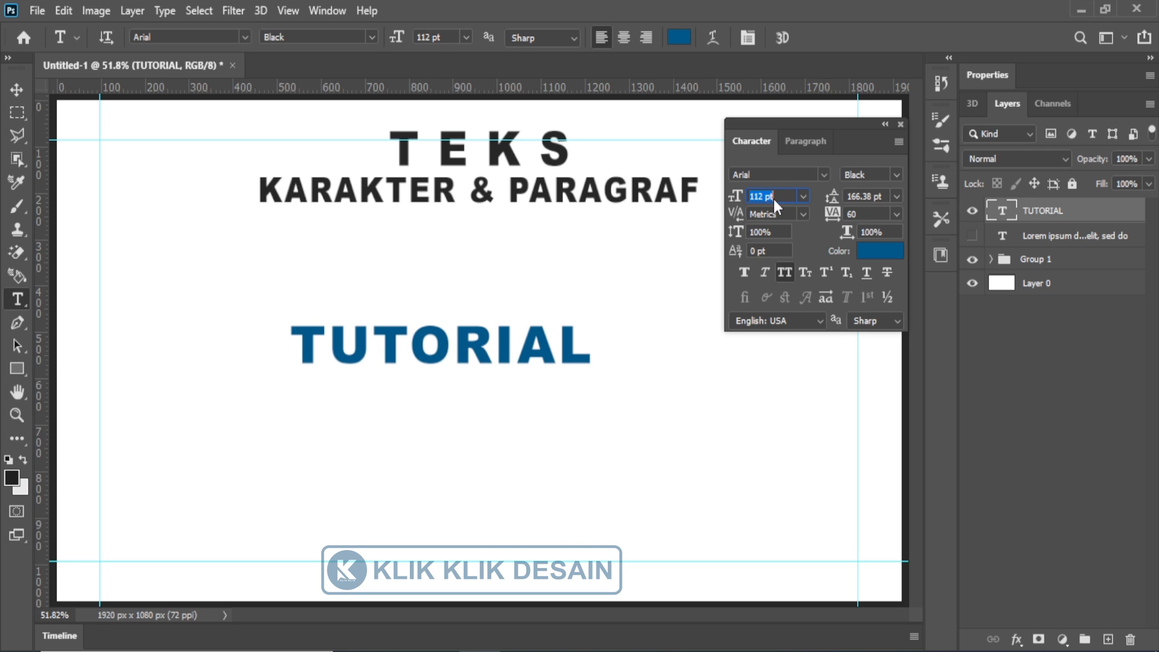
scroll(776, 196, up, 1)
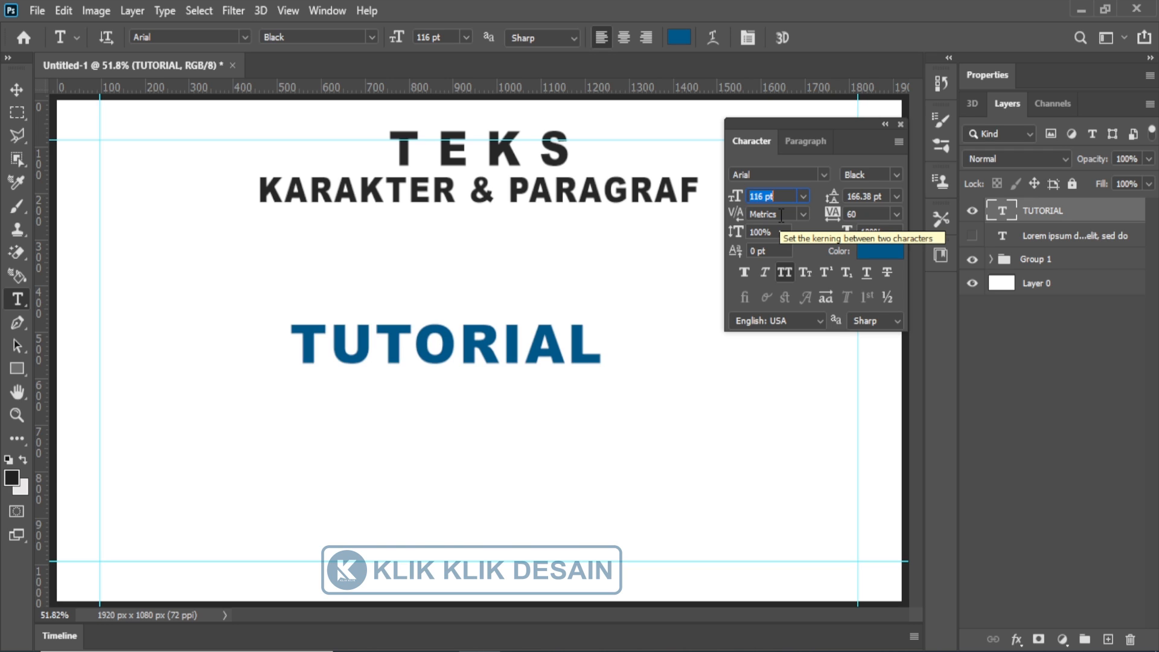
Step: Try the Optical and 0 kerning options on the TUTORIAL text
click(781, 216)
click(803, 214)
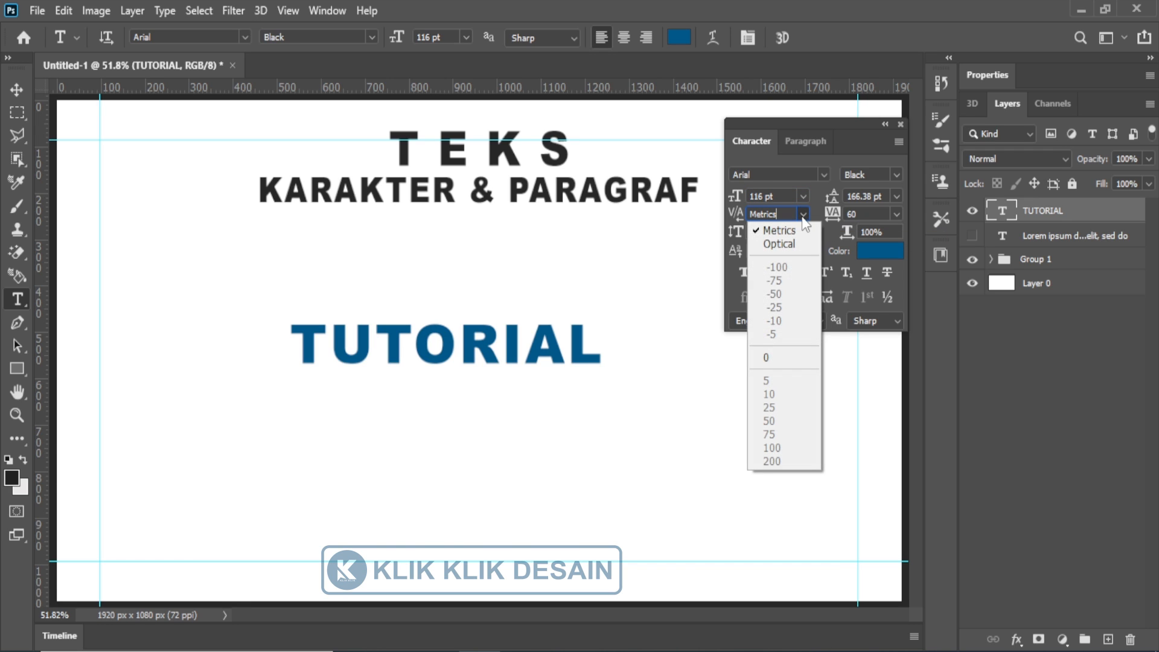
click(795, 241)
click(803, 214)
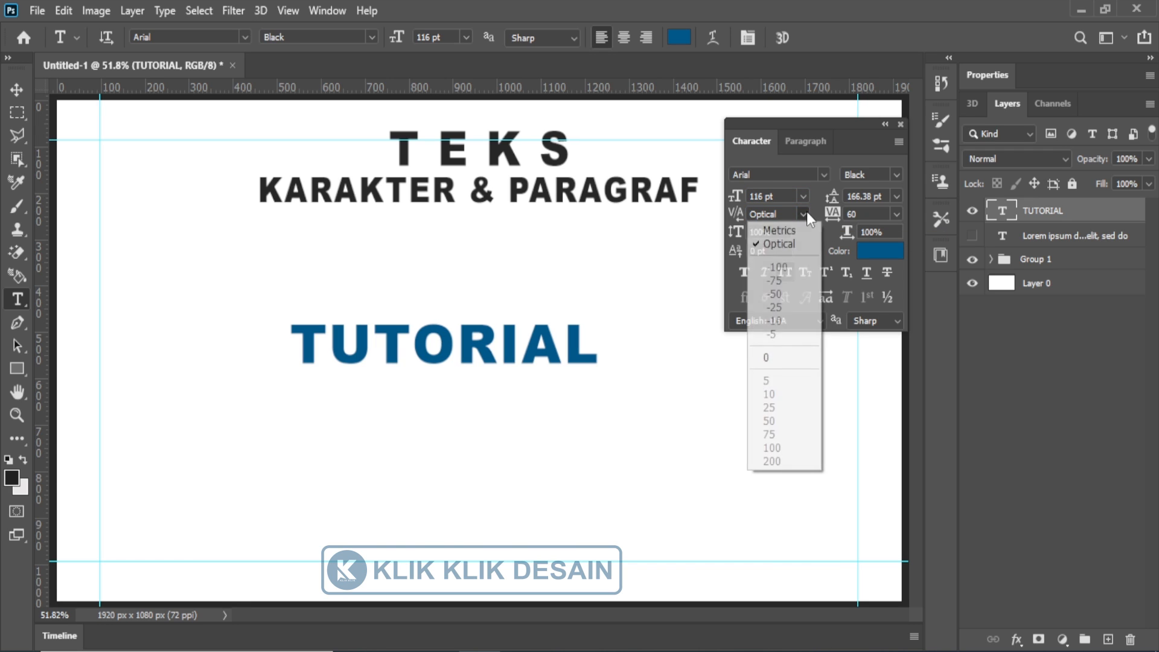
click(801, 360)
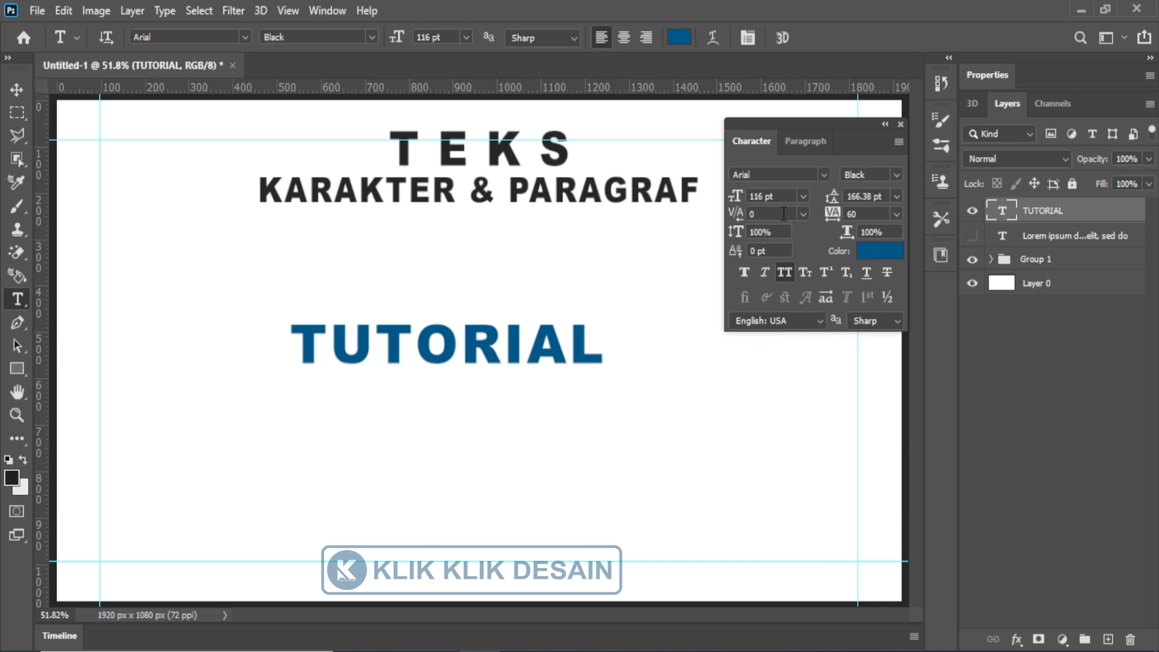
Step: Try a kerning value of 100 on the TUTORIAL text and return the kerning to Metrics
drag(782, 215, 741, 218)
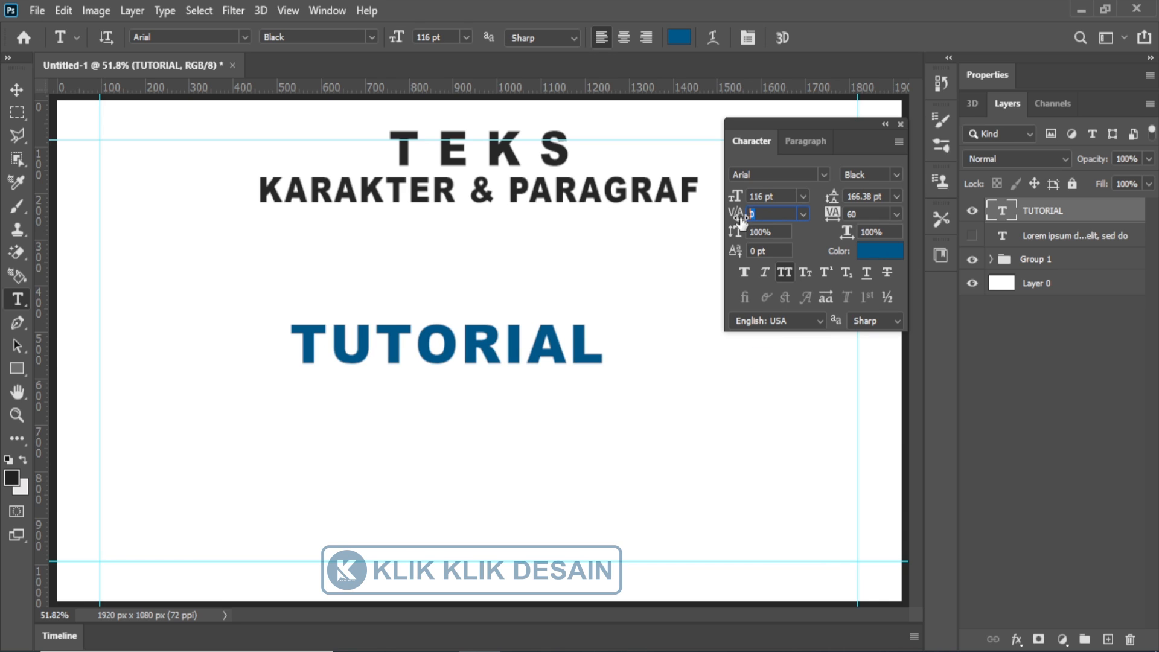
text(100)
key(Return)
click(802, 214)
click(798, 232)
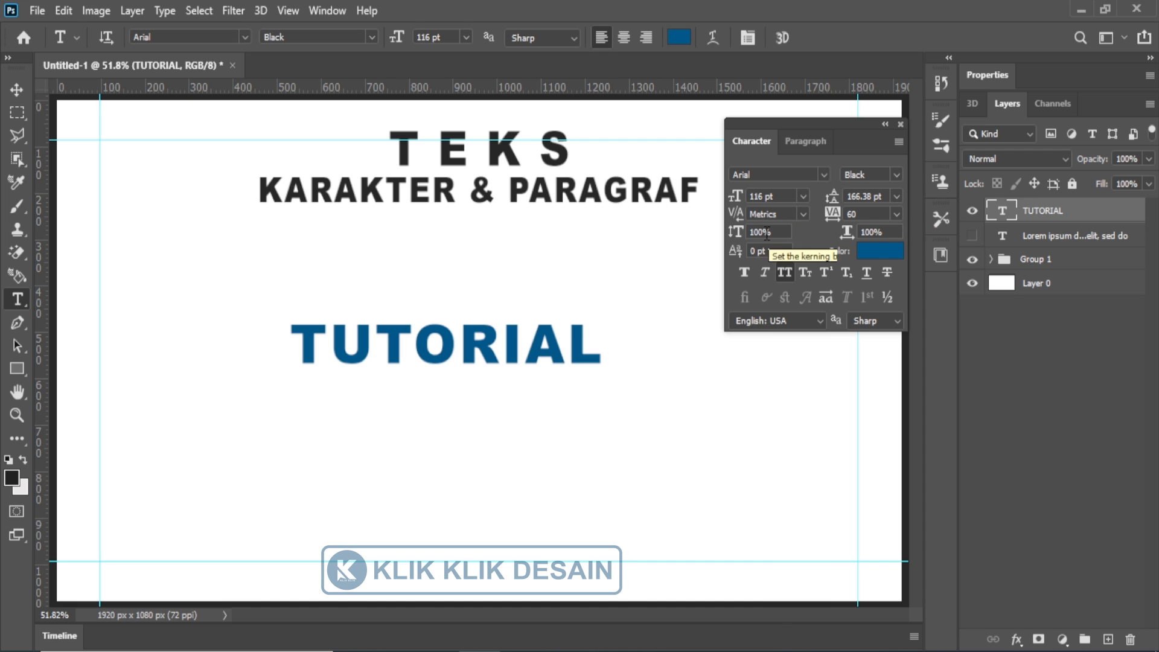
Step: Stretch the TUTORIAL text vertically to 138%, and reduce its vertical scale to 121%
click(788, 233)
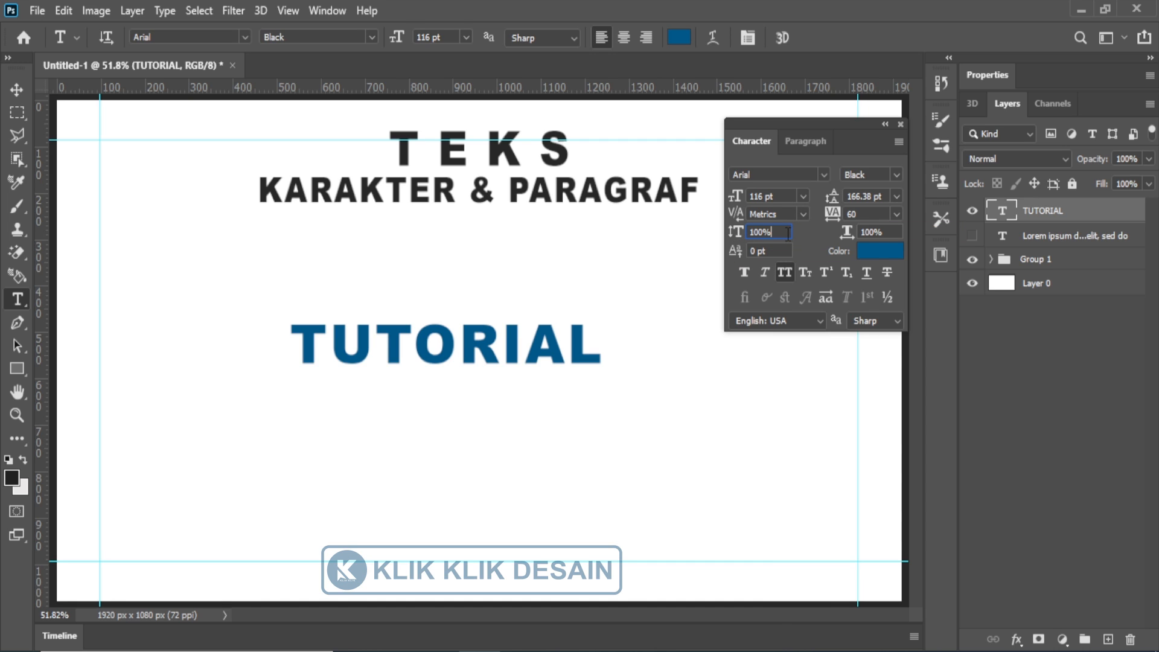
scroll(787, 234, up, 11)
scroll(788, 234, up, 15)
scroll(786, 234, up, 12)
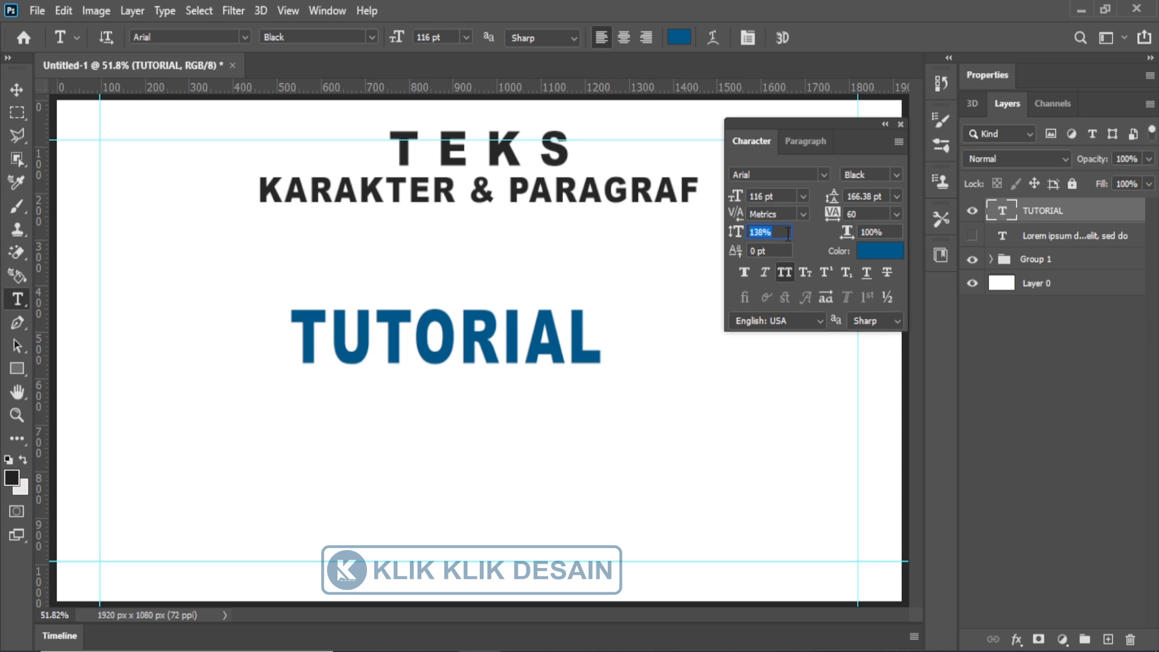
scroll(788, 233, down, 13)
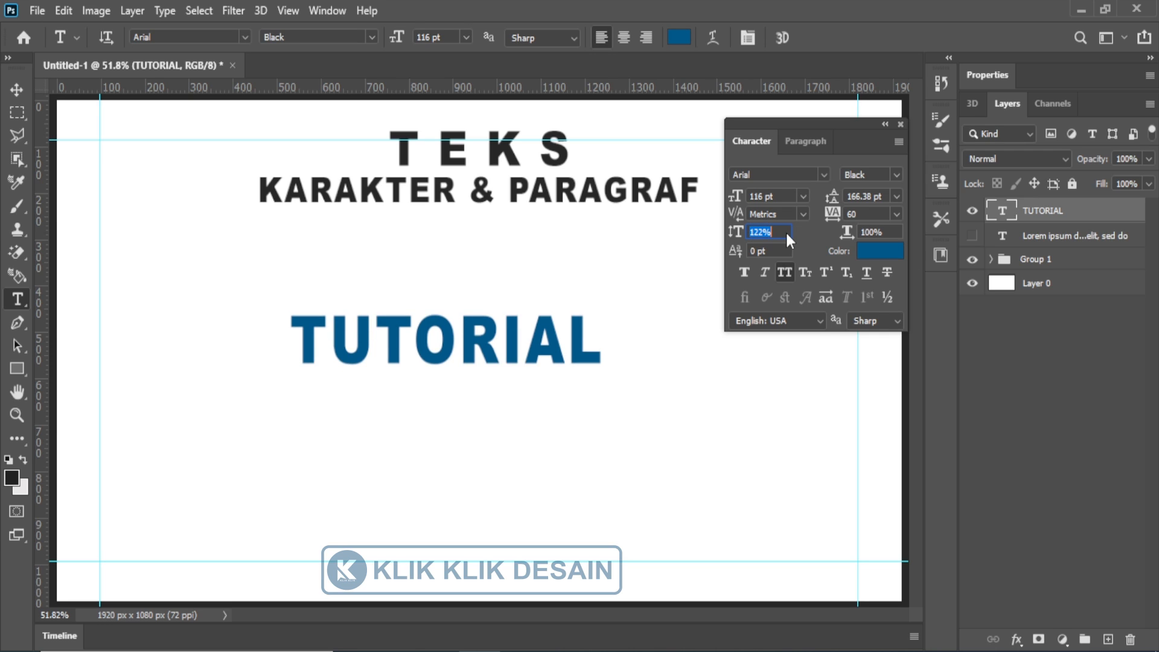
scroll(788, 233, down, 1)
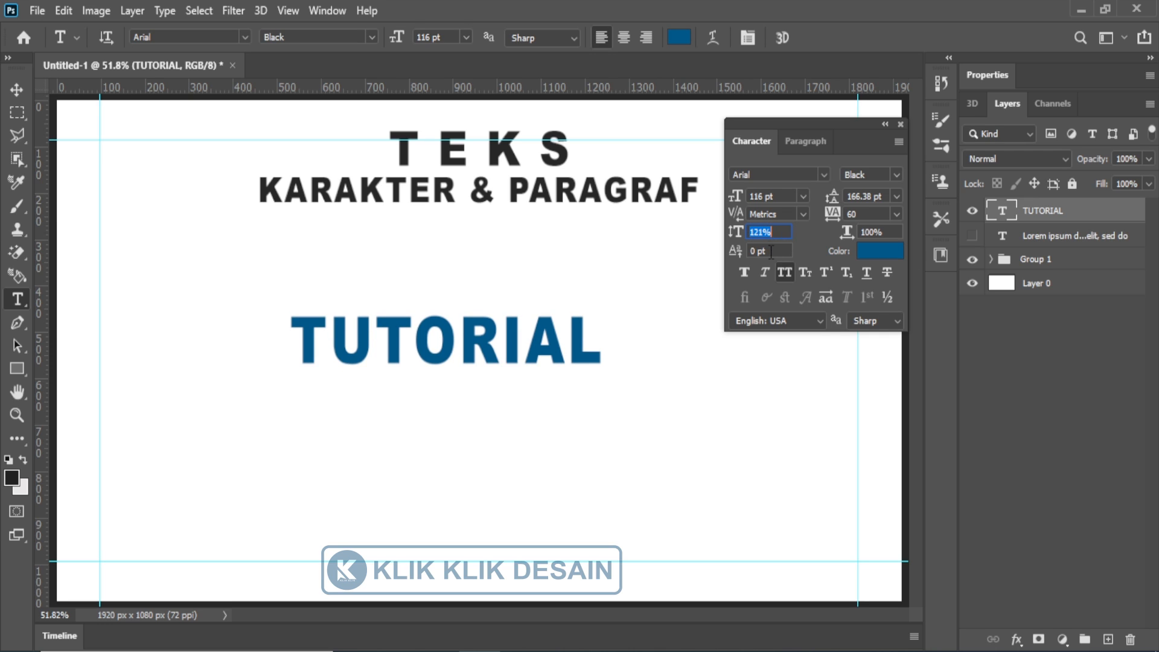
Step: Raise the TUTORIAL text's baseline shift to 25 pt, and lower it to -15 pt
scroll(770, 249, up, 11)
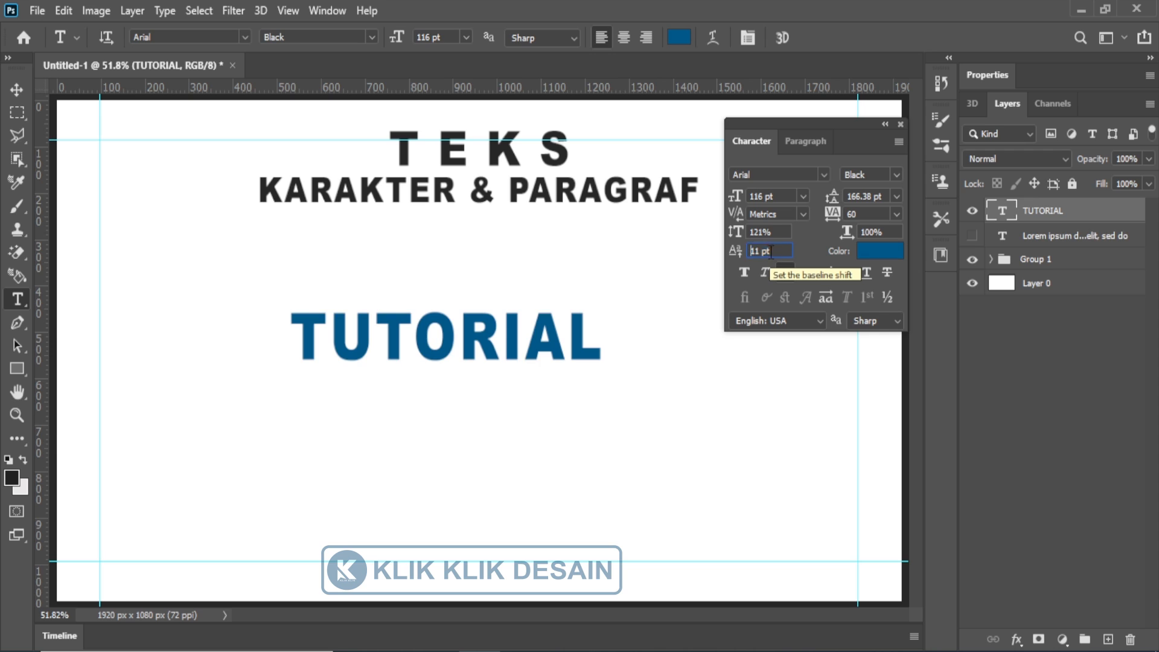
scroll(770, 253, up, 5)
scroll(768, 251, up, 1)
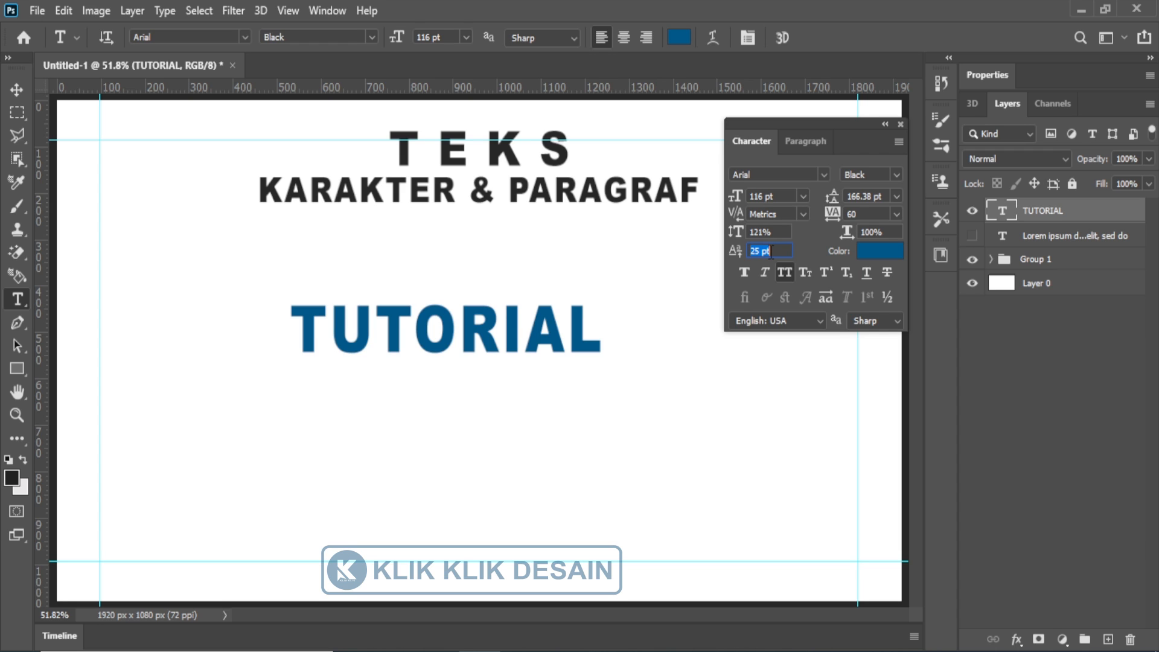
scroll(770, 252, down, 20)
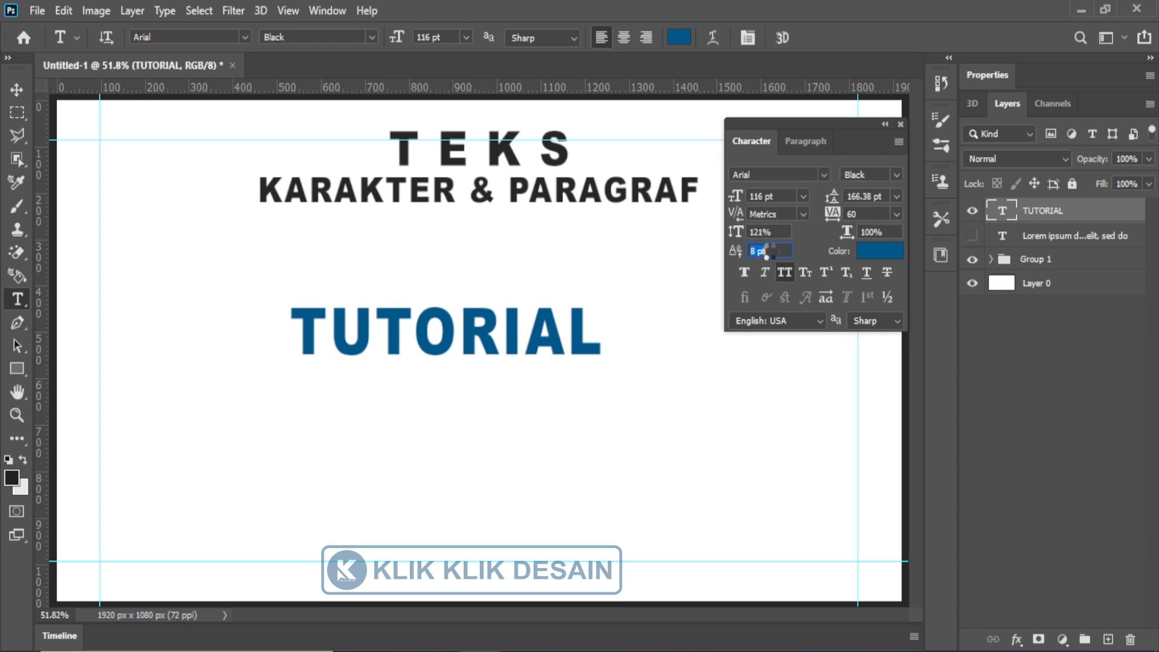
scroll(769, 251, down, 6)
scroll(769, 251, down, 8)
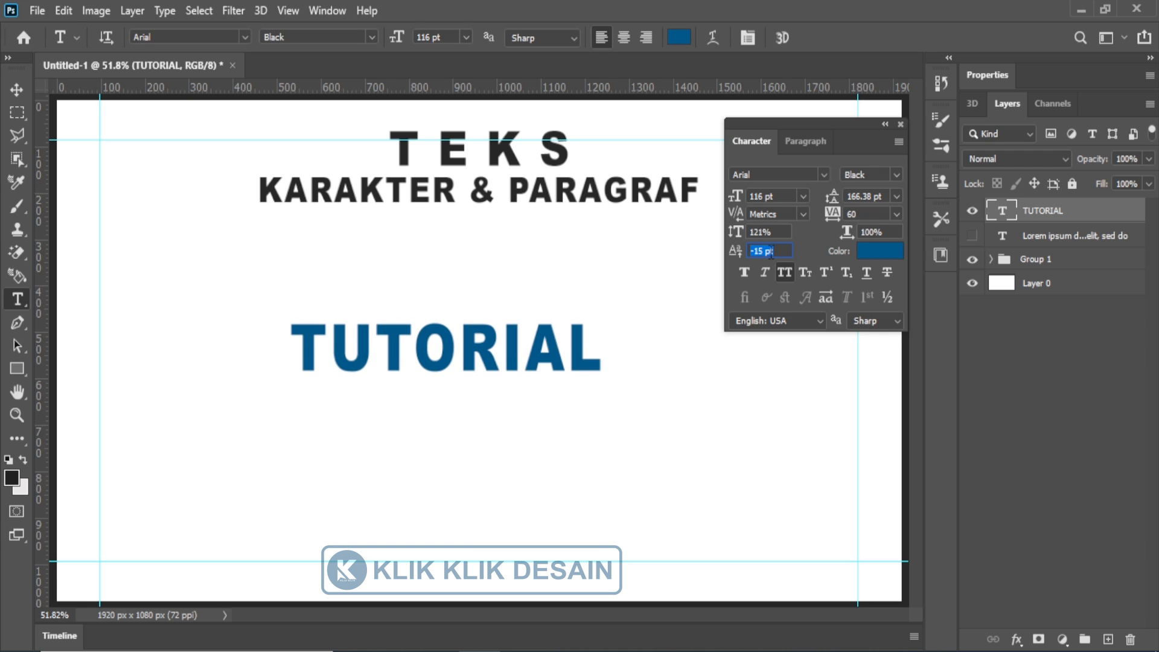
Step: View the available Arial font styles without changing the style, and set the TUTORIAL text's leading to 170 pt
click(897, 176)
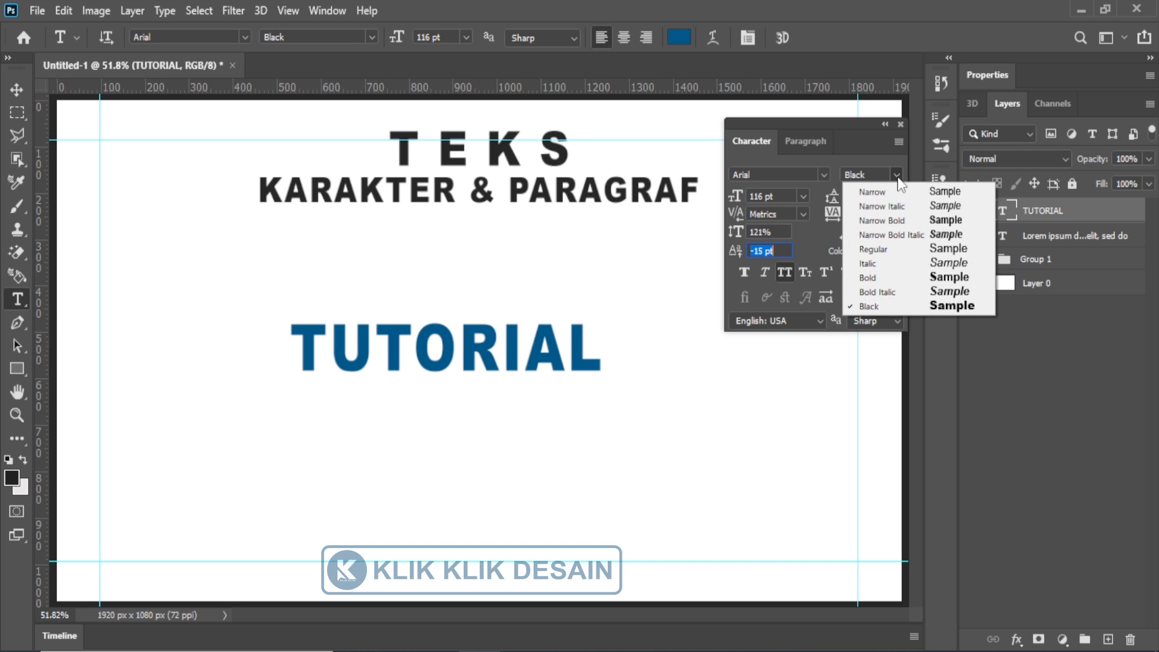
click(898, 177)
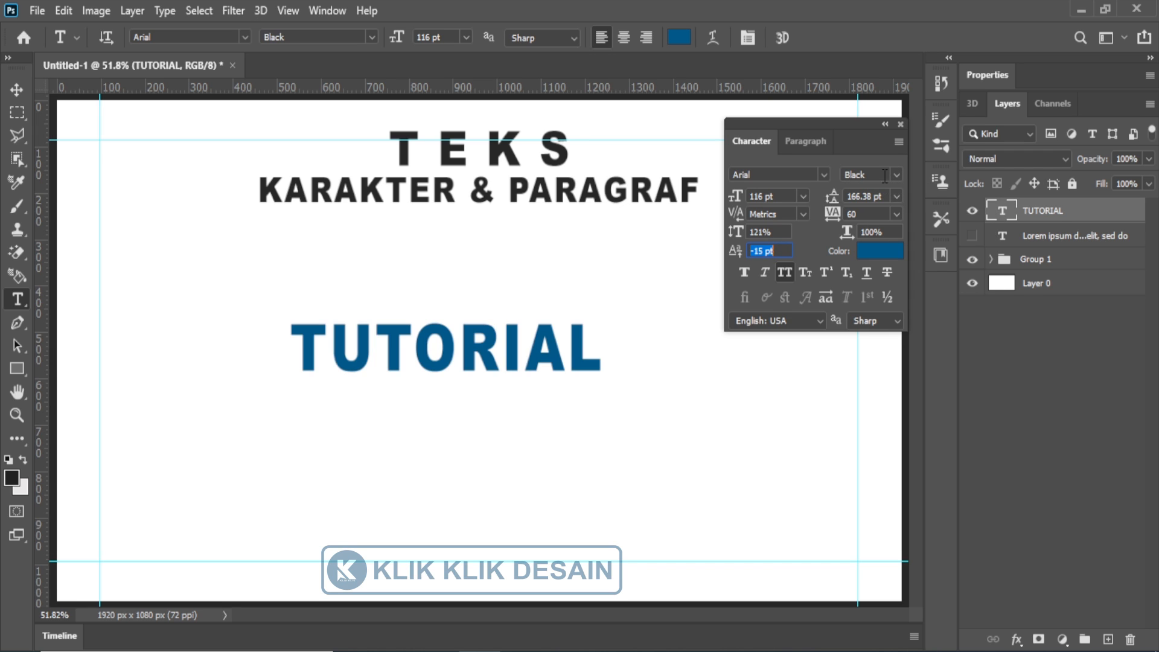
click(885, 196)
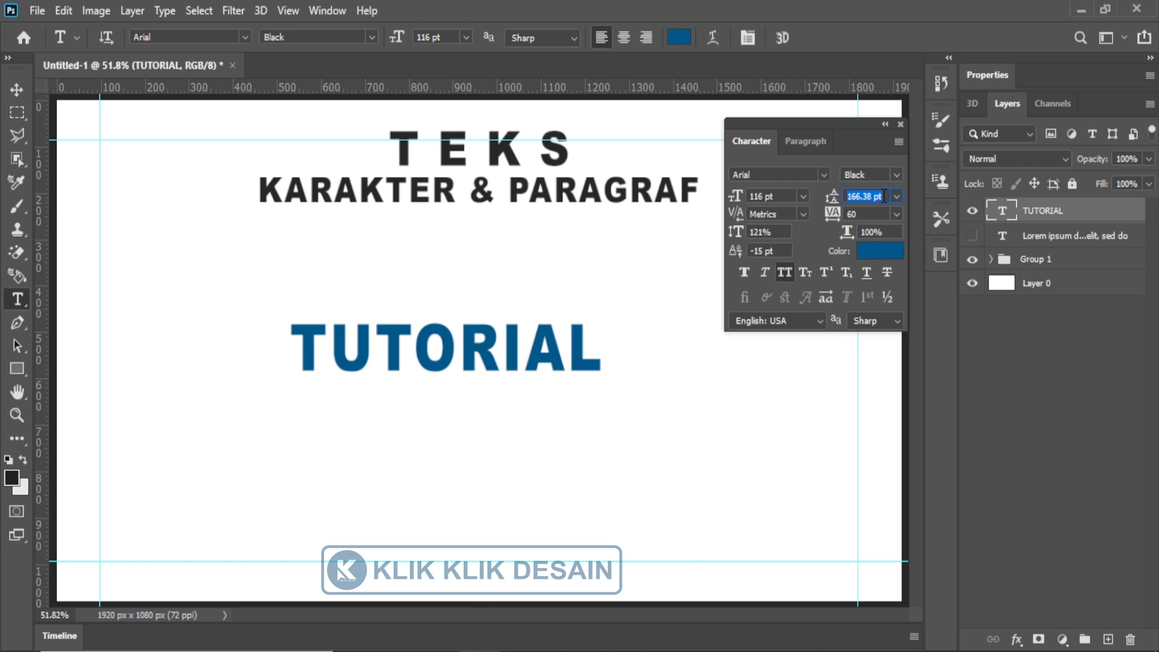
text(170)
key(Return)
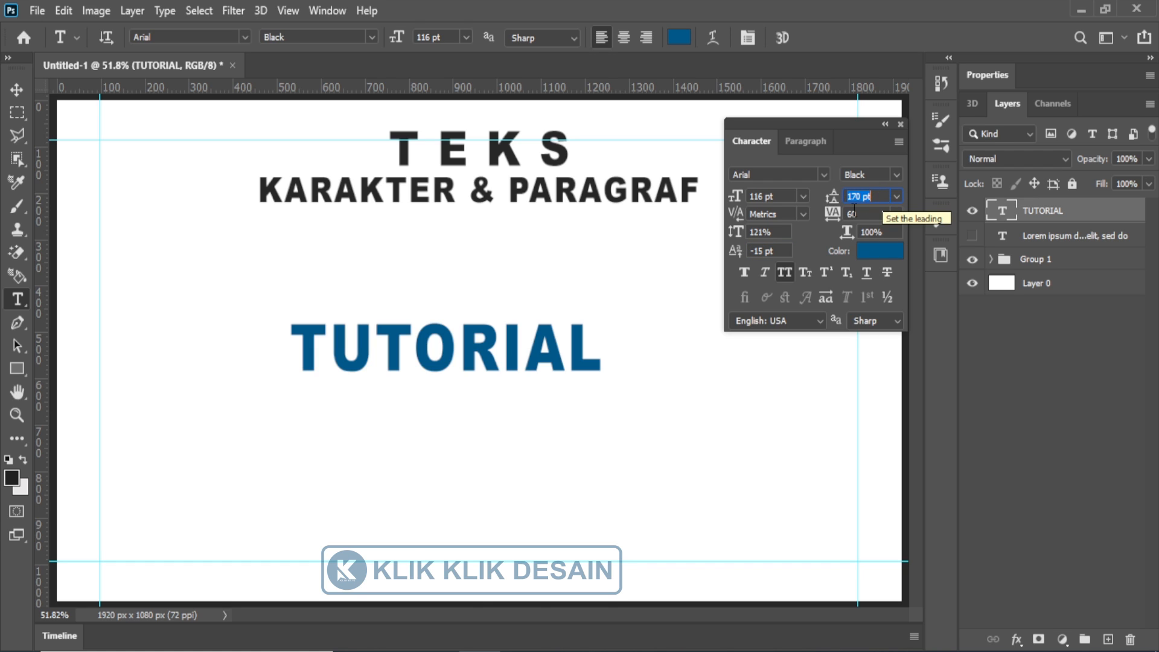
Step: Add a second line reading TUTORIAL beneath the existing TUTORIAL text
click(584, 341)
key(End)
key(Return)
text(TUTORIA)
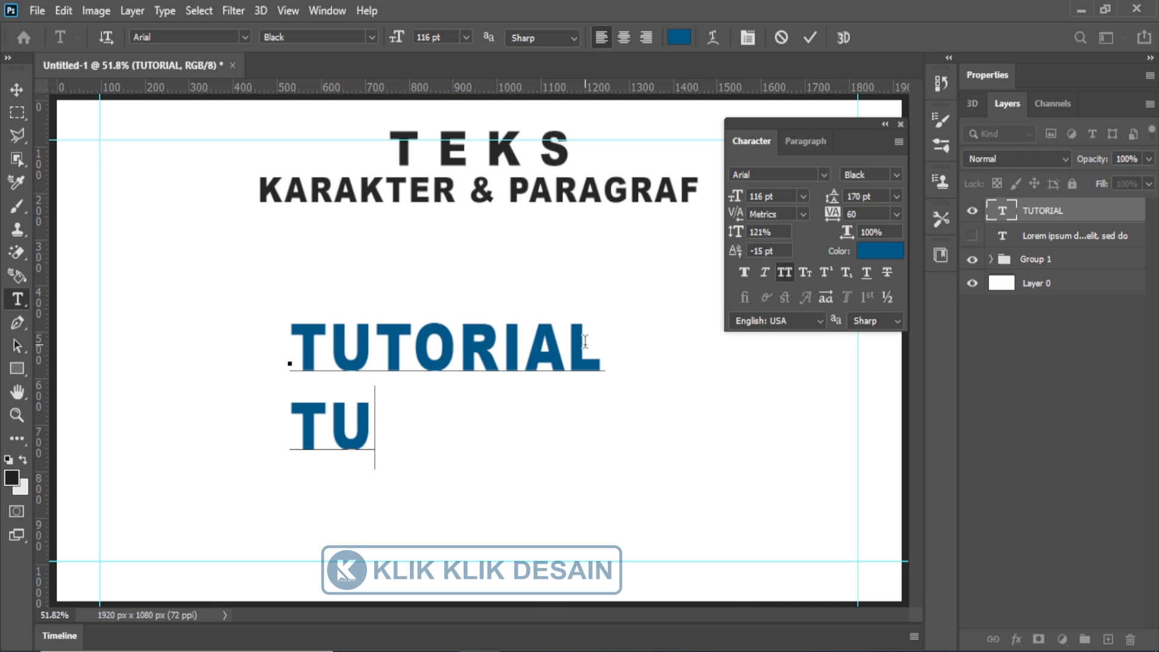
text(L)
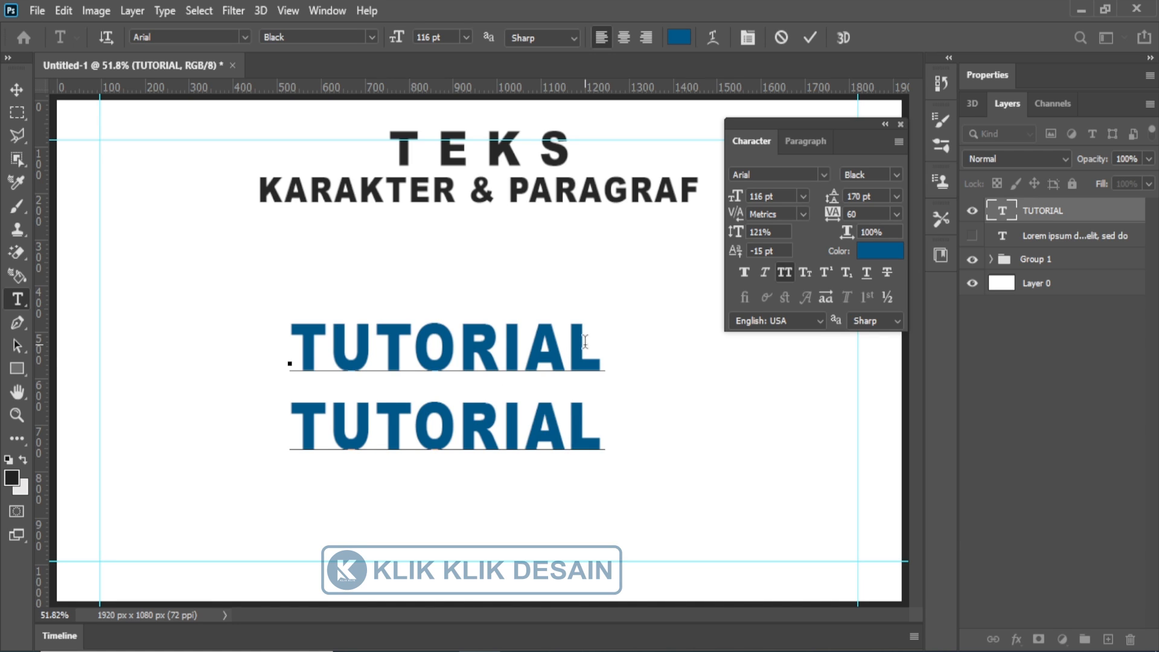
Step: Select both TUTORIAL lines and reduce their leading gradually below 138 pt, ending at 151 pt
key(ctrl+a)
click(482, 374)
drag(291, 347, 591, 421)
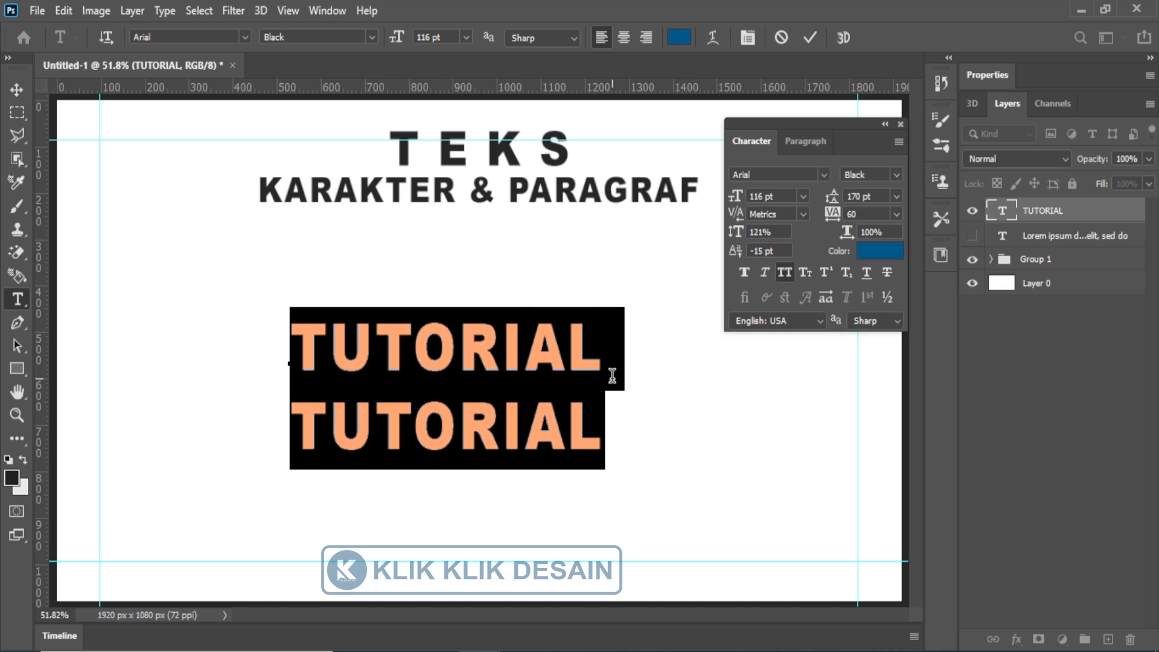
click(877, 199)
scroll(877, 198, down, 9)
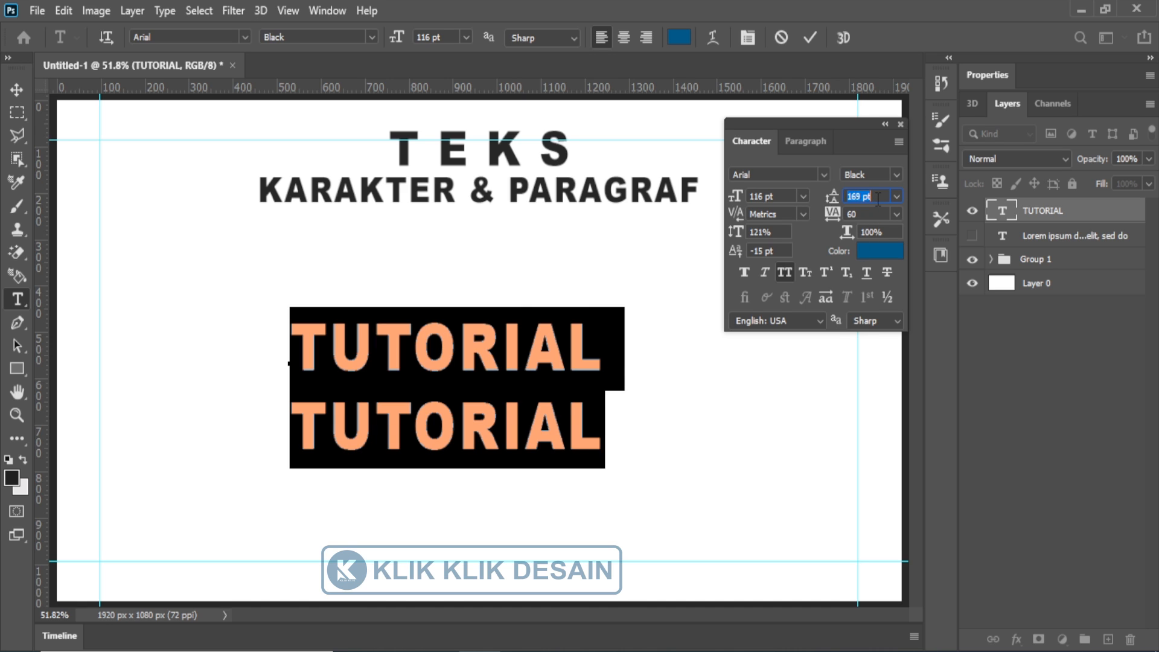
scroll(877, 198, down, 18)
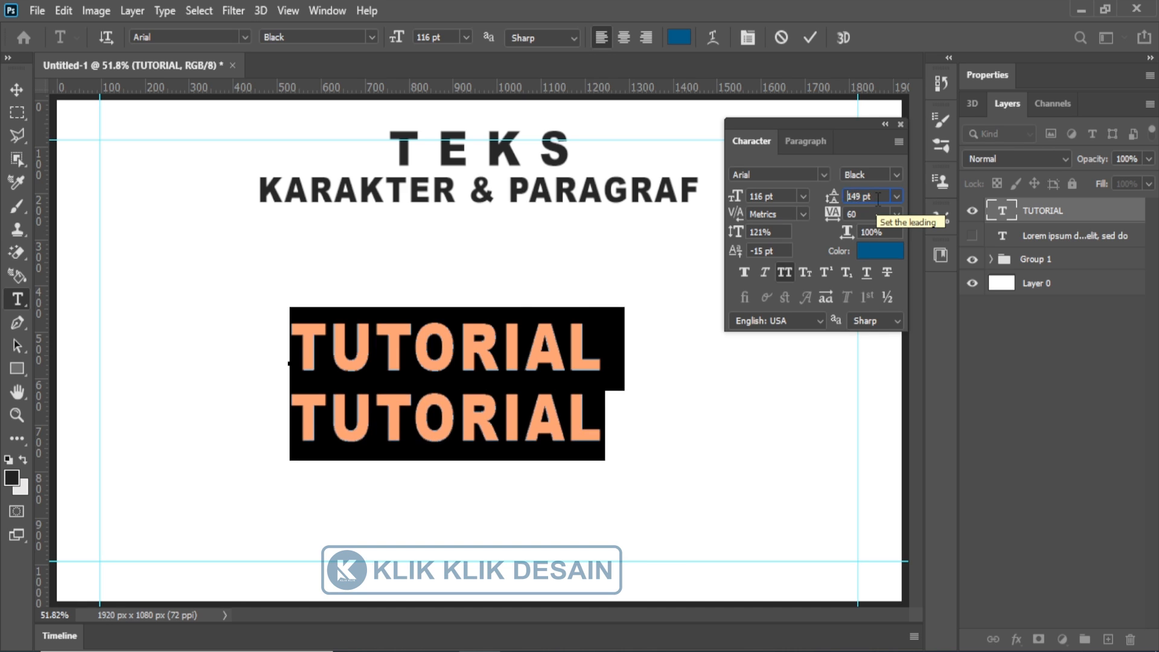
scroll(877, 198, down, 2)
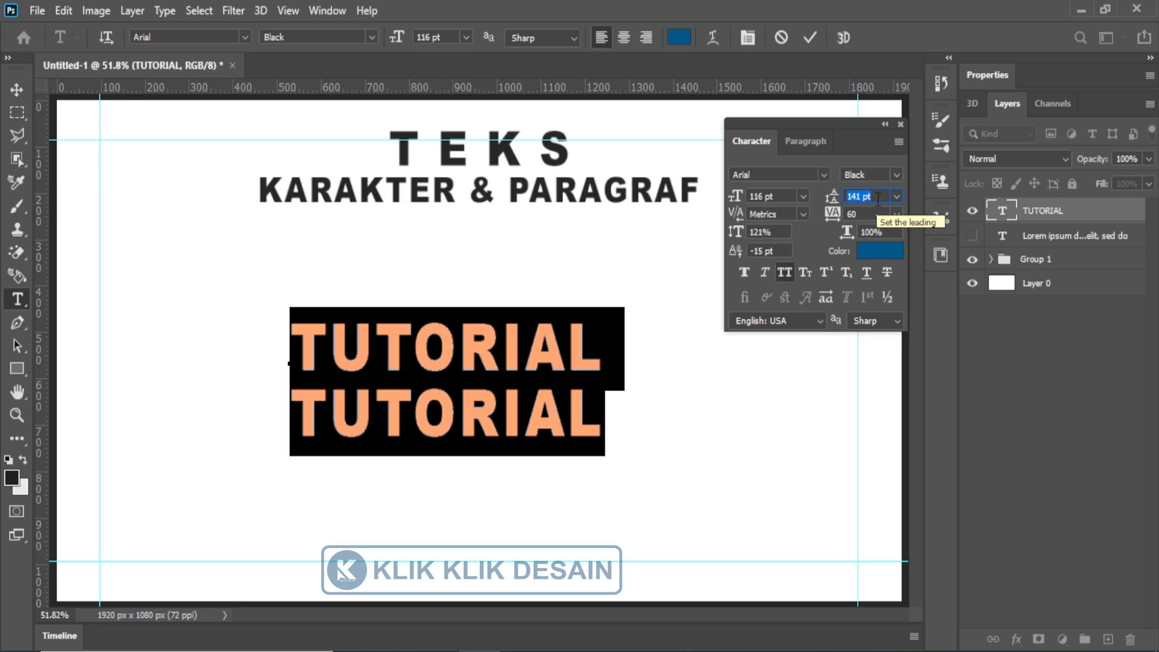
scroll(877, 198, down, 3)
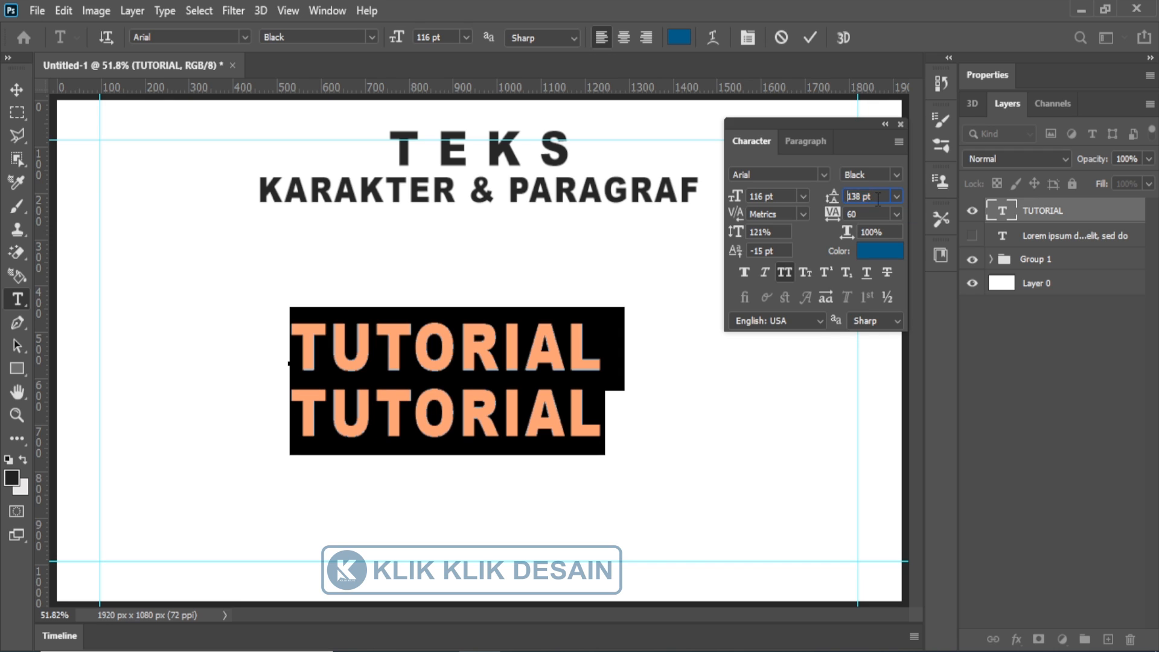
scroll(877, 198, down, 5)
scroll(877, 198, down, 17)
scroll(877, 198, up, 20)
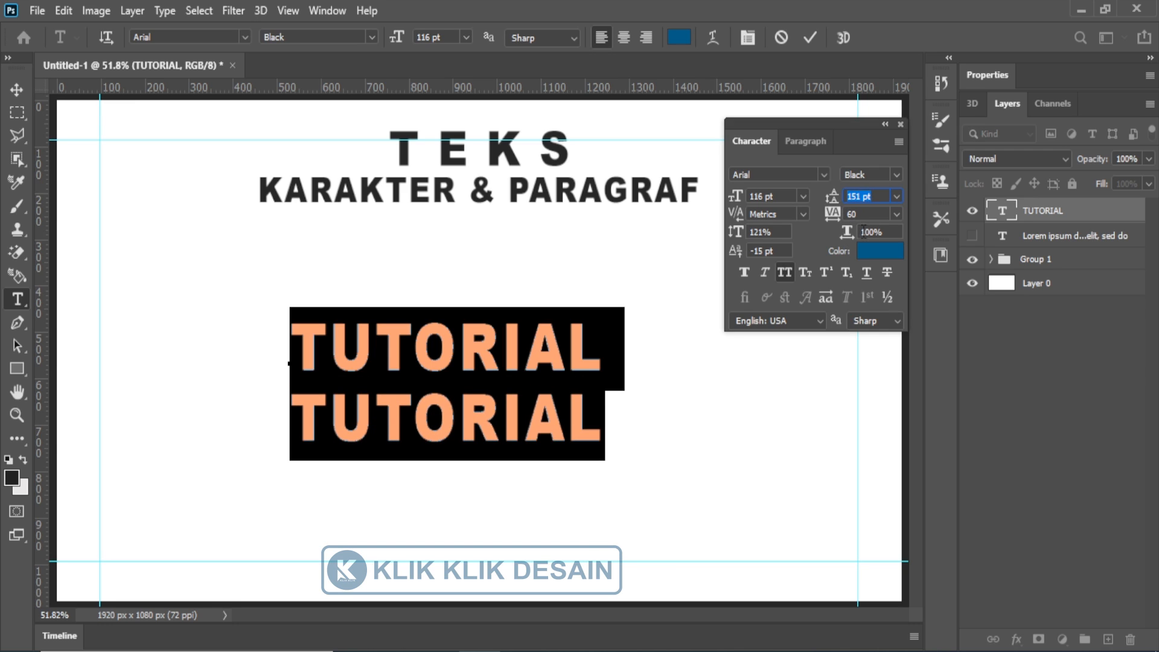
Step: Widen the tracking of both TUTORIAL lines to 220
click(863, 214)
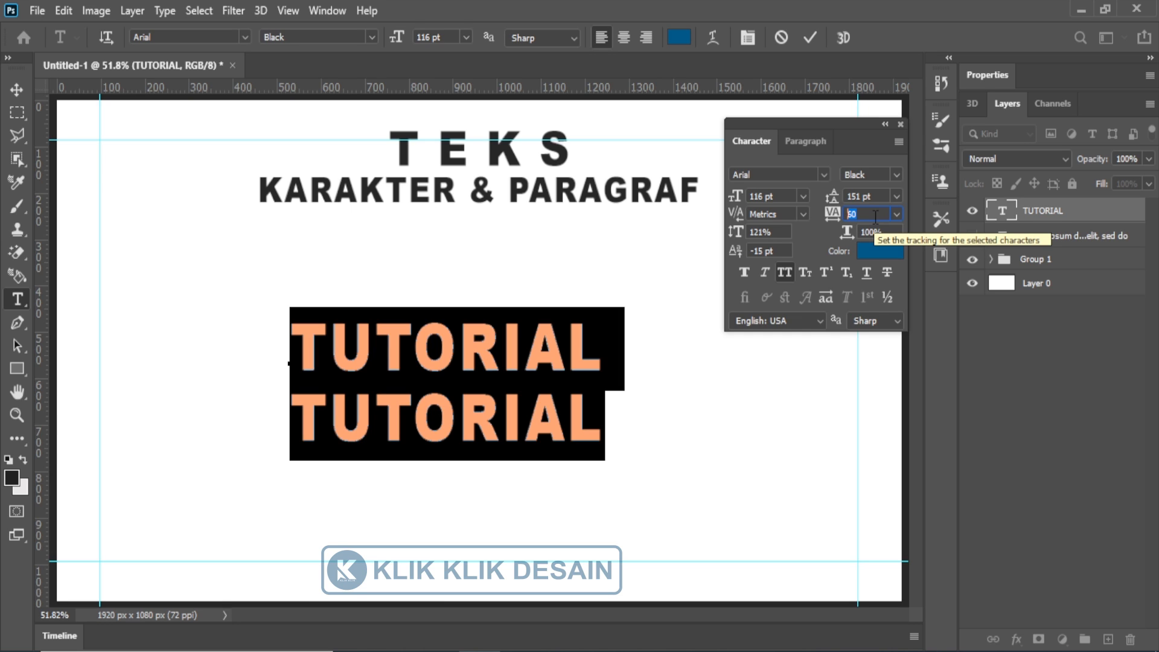
click(875, 197)
click(874, 213)
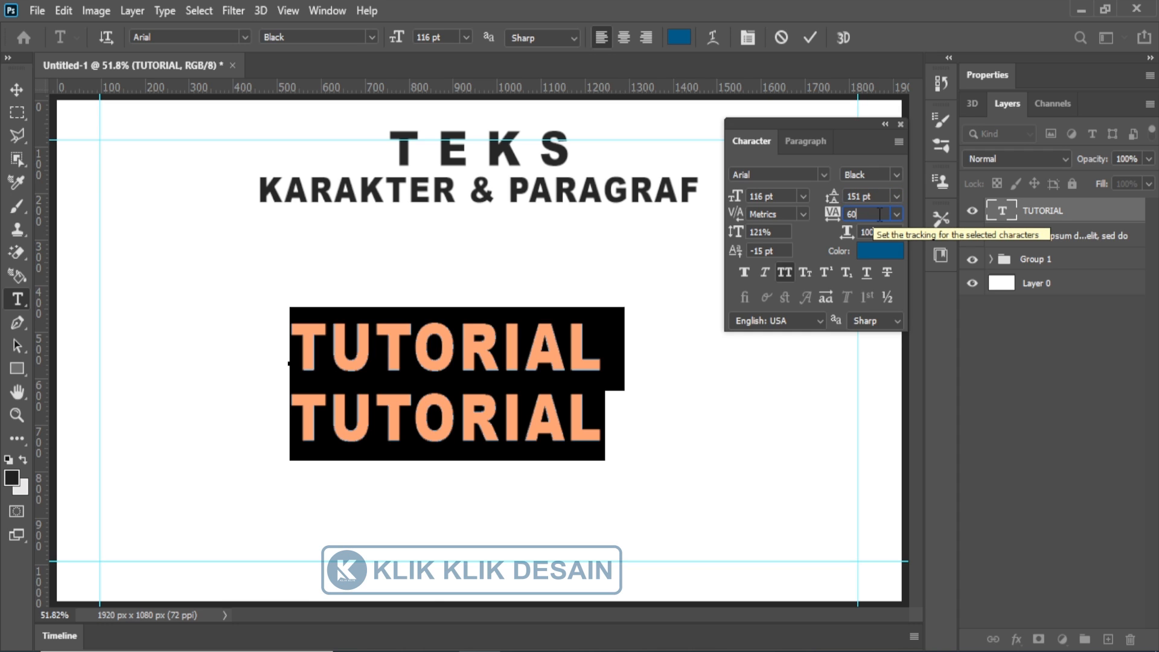
key(Up)
key(Up)
key(Up)
key(Up)
key(Up)
key(Up)
key(Up)
key(Up)
key(Up)
key(Up)
key(Up)
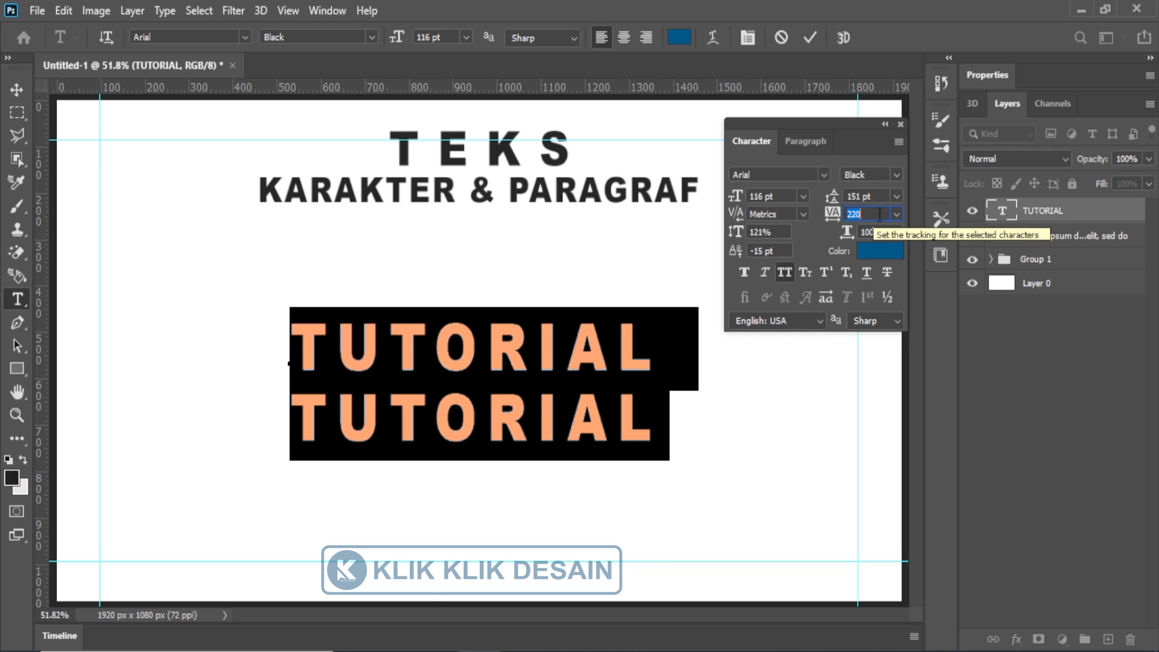
Step: Tighten the tracking of both TUTORIAL lines past -440 so that their letters overlap
key(Down)
key(Down)
key(Down)
key(Down)
key(Down)
key(Down)
key(Down)
key(Down)
key(Down)
key(Down)
key(Down)
key(Down)
key(Down)
key(Down)
key(Down)
key(Down)
key(Down)
key(Down)
key(Down)
key(Down)
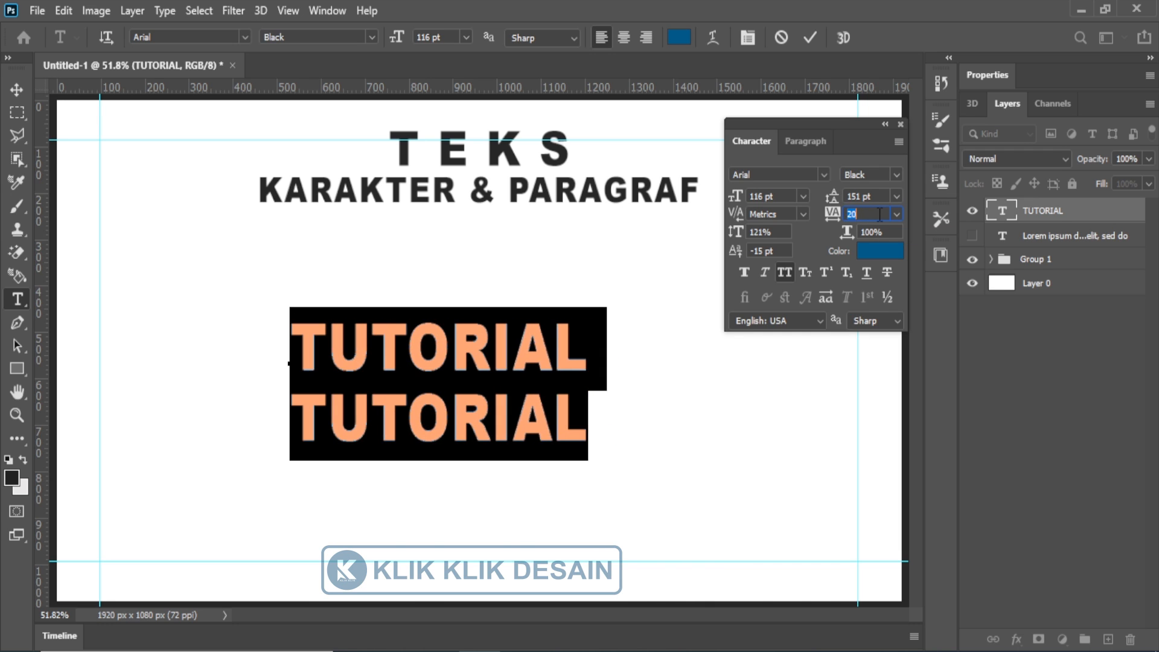
key(Down)
key(Down)
key(Down)
key(Down)
key(Down)
key(Down)
key(Down)
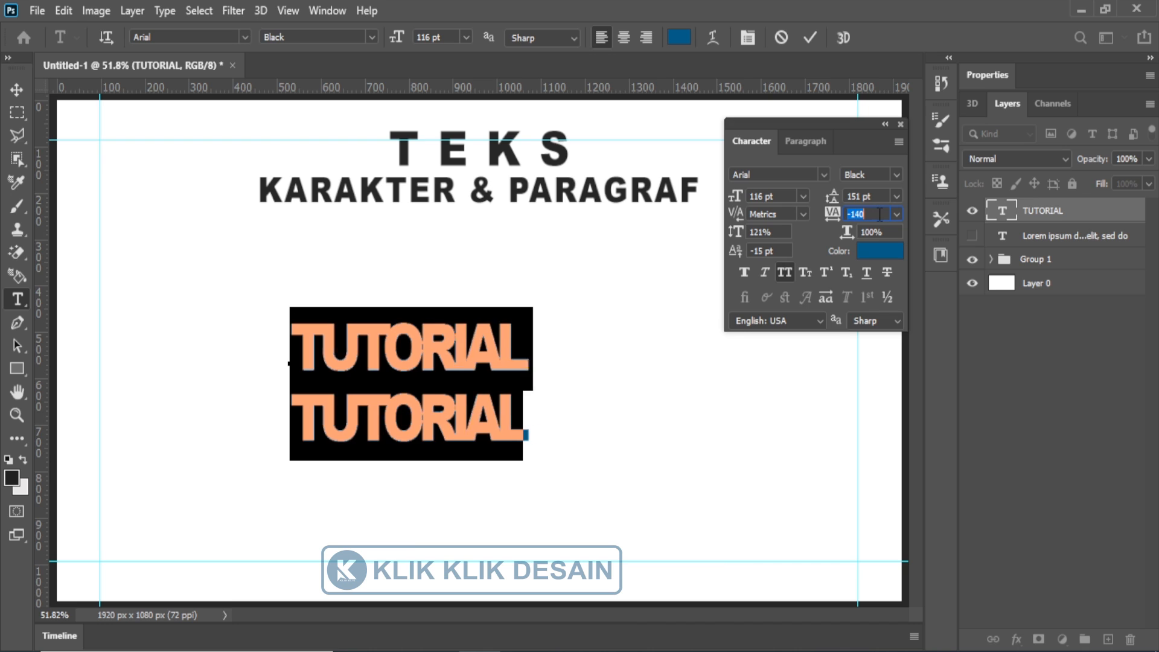
key(Down)
key(Down)
key(Down)
key(Down)
key(Down)
key(Down)
key(Down)
key(Down)
key(Down)
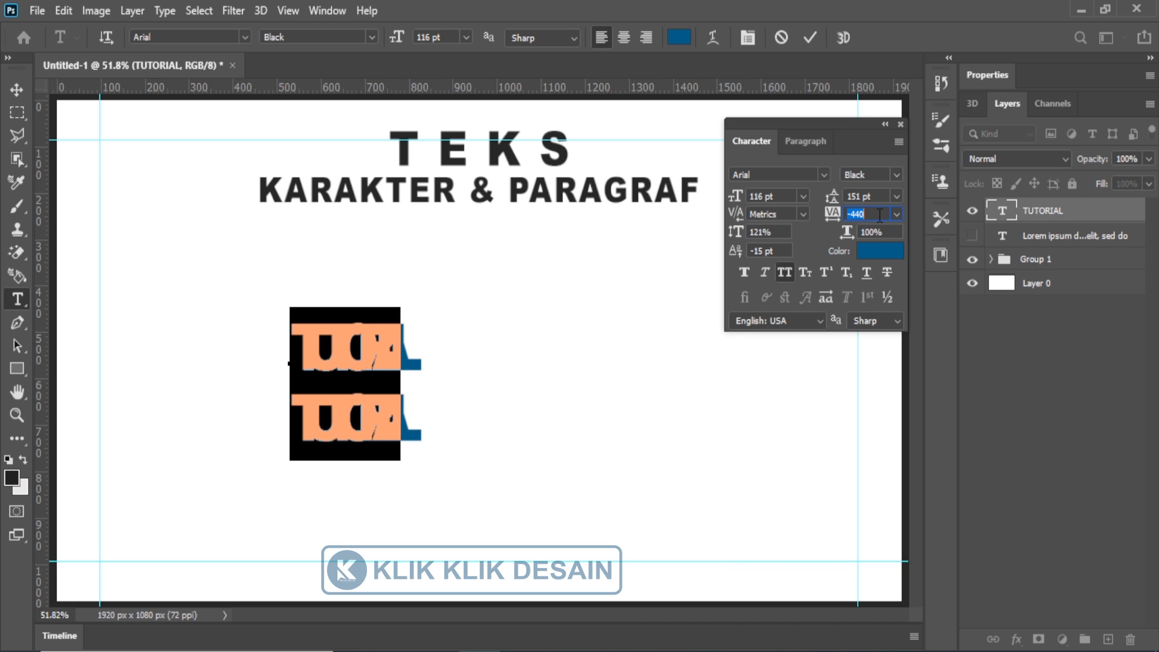
key(Down)
key(Down)
key(Down)
key(Down)
key(Down)
key(Down)
key(Down)
Step: Loosen the tracking of both TUTORIAL lines to 140
key(Up)
key(Up)
key(Up)
key(Up)
key(Up)
key(Up)
key(Up)
key(Up)
key(Up)
key(Up)
key(Up)
key(Up)
key(Up)
key(Up)
key(Up)
key(Up)
key(Up)
key(Up)
key(Up)
key(Up)
key(Up)
key(Up)
key(Up)
key(Up)
key(Up)
key(Up)
key(Up)
key(Up)
key(Up)
key(Up)
key(Up)
key(Up)
key(Up)
key(Up)
key(Up)
key(Up)
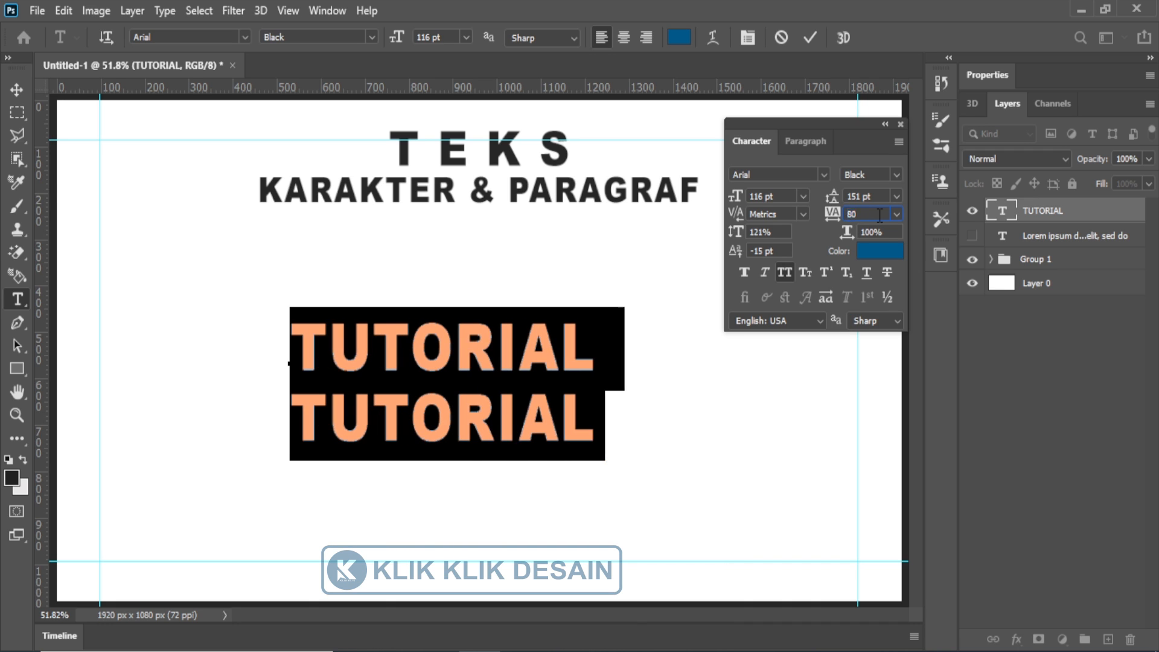
Step: Narrow both TUTORIAL lines to 82% horizontal scale, and widen them to 99%
click(886, 234)
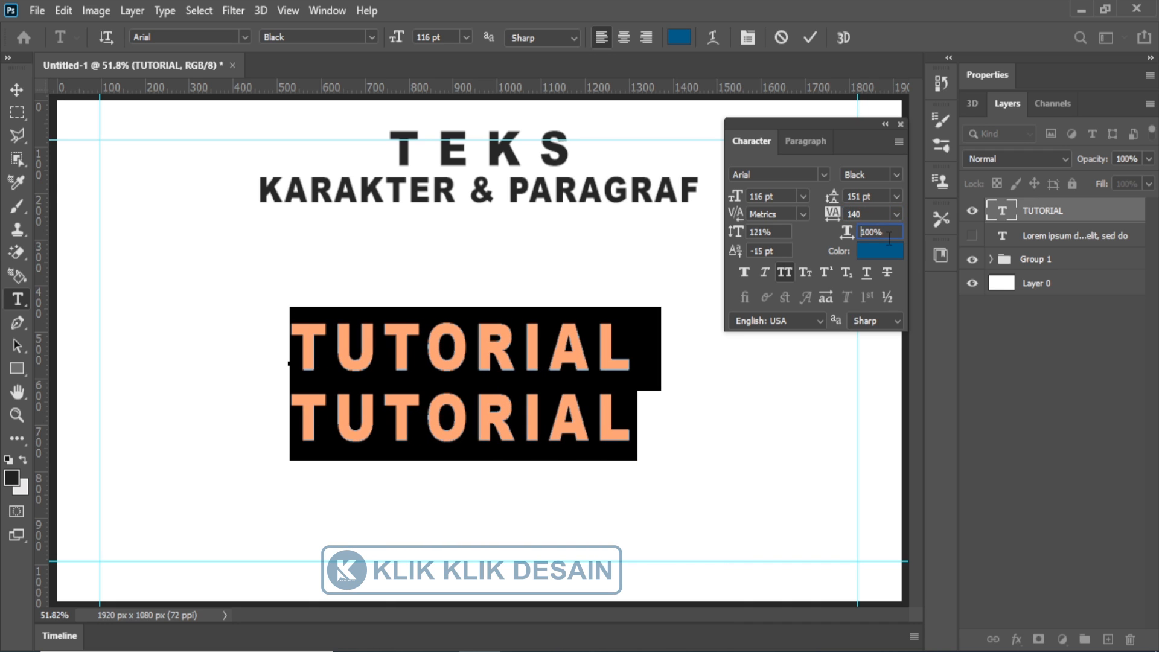
key(Down)
key(Down)
key(Down)
key(Down)
key(Down)
key(Down)
key(Down)
key(Down)
key(Down)
key(Down)
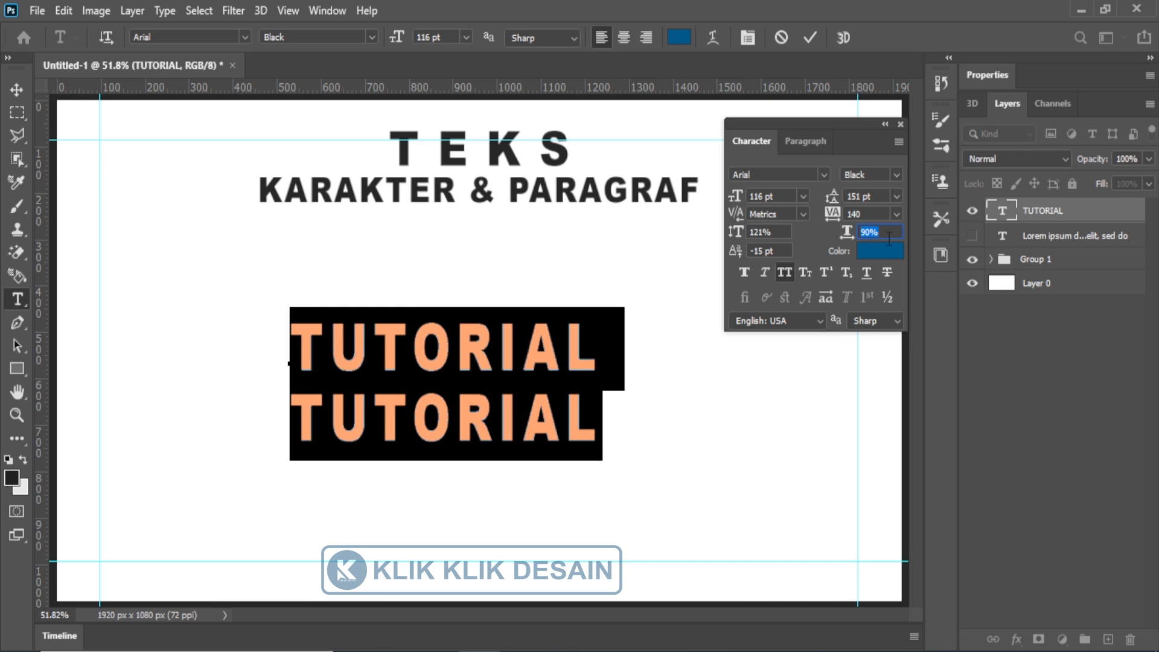
key(Down)
key(Down)
key(Down)
key(Down)
key(Down)
key(Down)
key(Down)
key(Down)
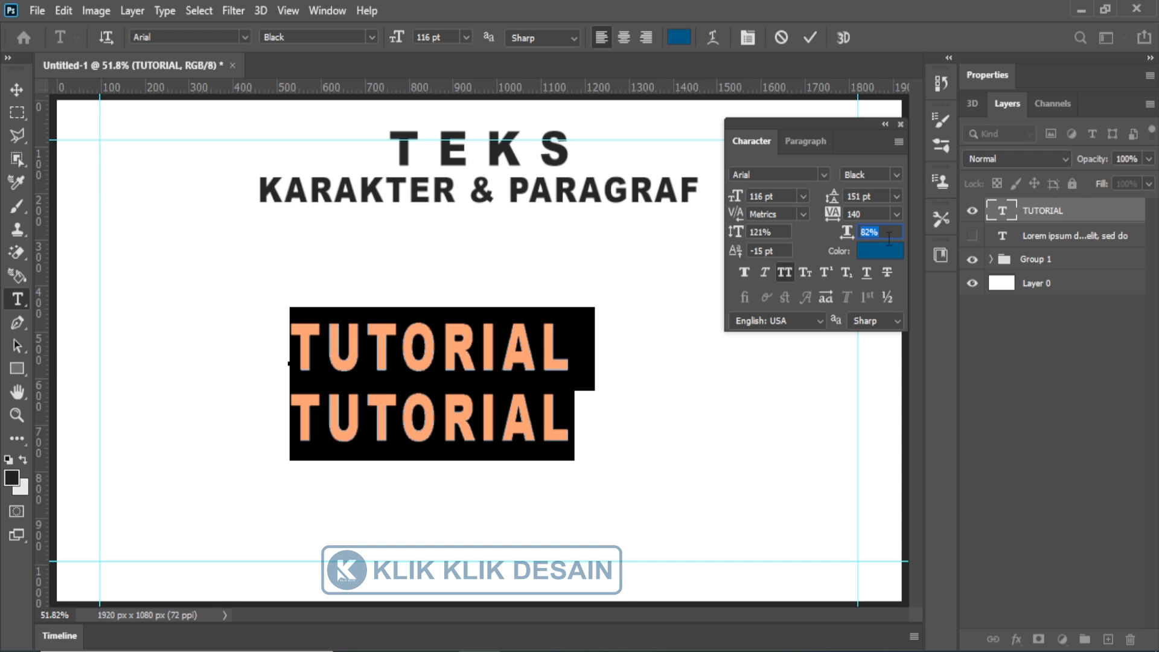
key(Up)
key(Up)
key(Up)
key(Up)
key(Up)
key(Up)
key(Up)
key(Up)
key(Up)
key(Up)
key(Up)
key(Up)
key(Up)
key(Up)
key(Up)
key(Up)
key(Up)
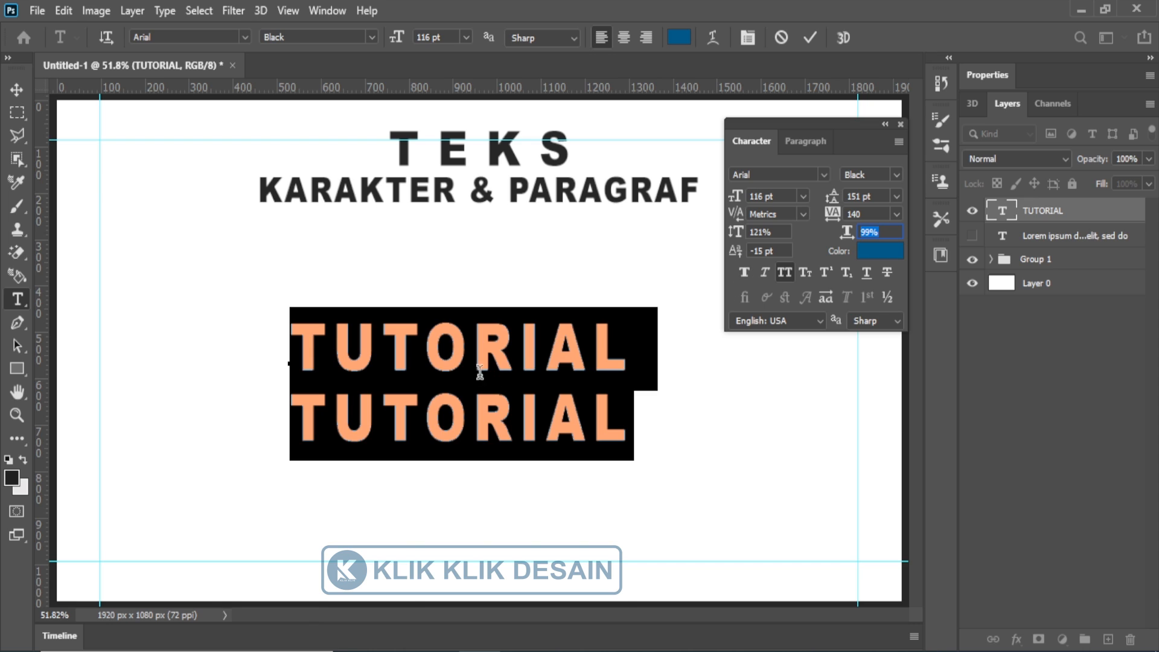
Step: Apply Small Caps to both TUTORIAL lines, and try Subscript and Superscript on them, leaving both off
click(804, 272)
click(844, 277)
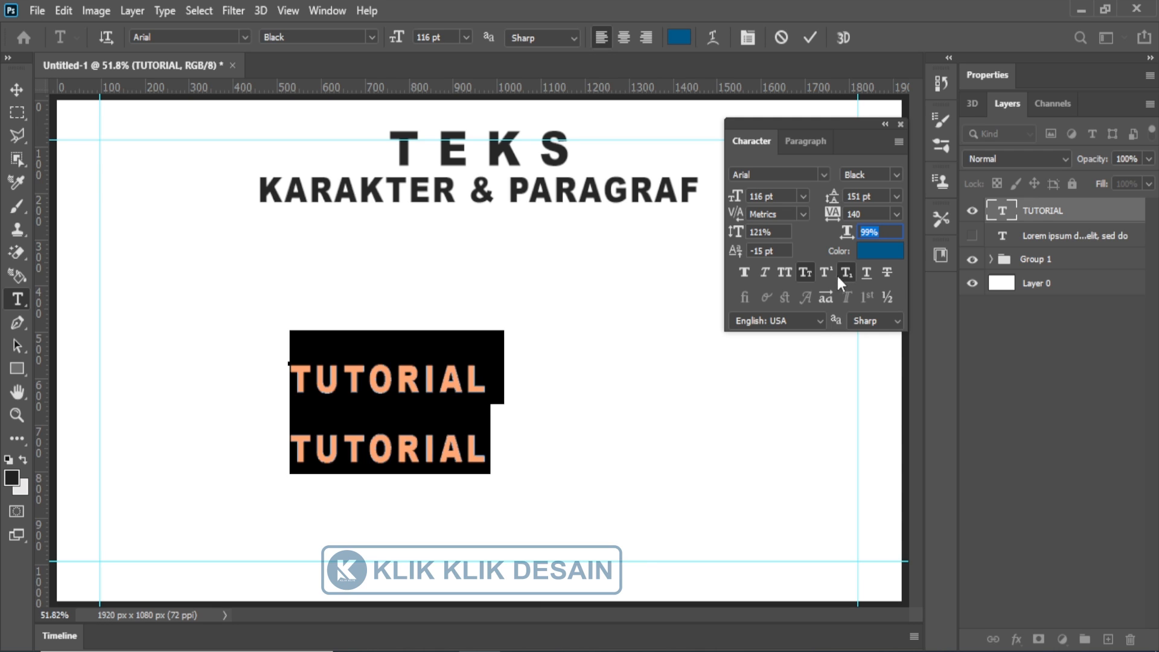
click(827, 273)
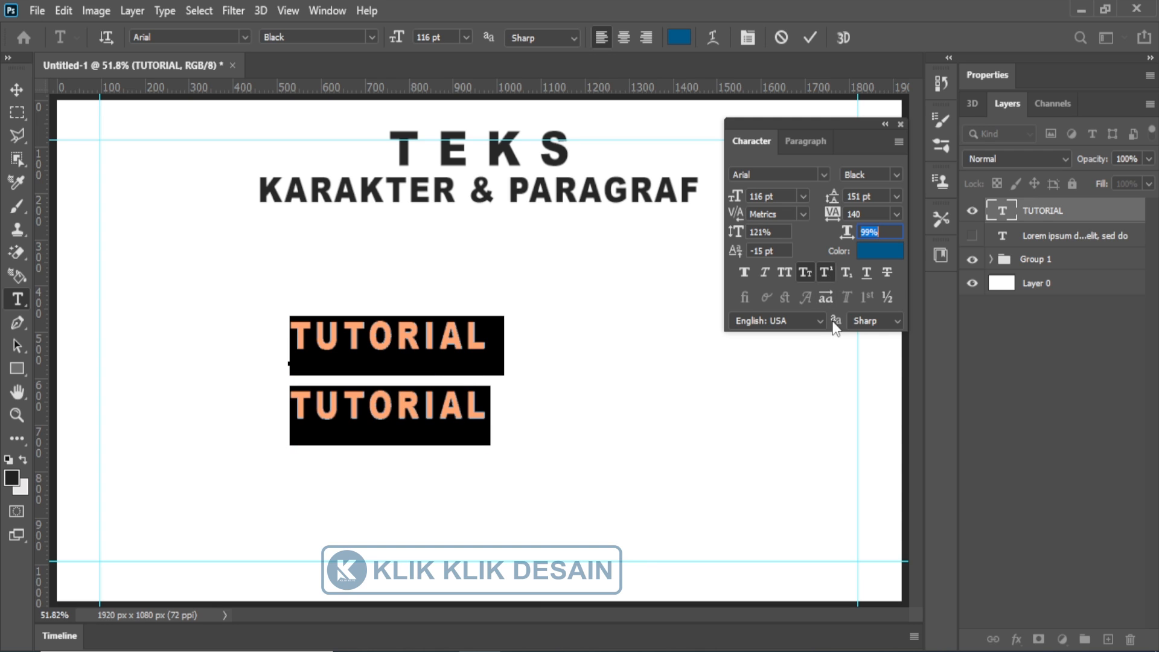
click(825, 273)
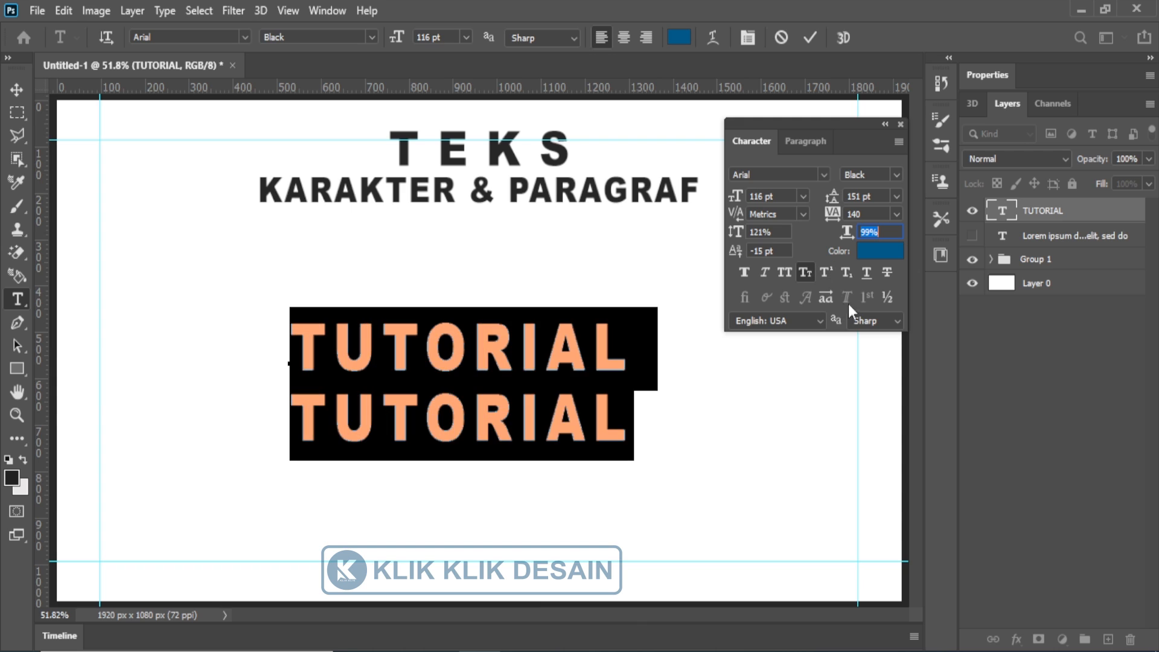
Step: Apply Strikethrough to both TUTORIAL lines, trying Underline but leaving it off, and move the text slightly up
click(864, 273)
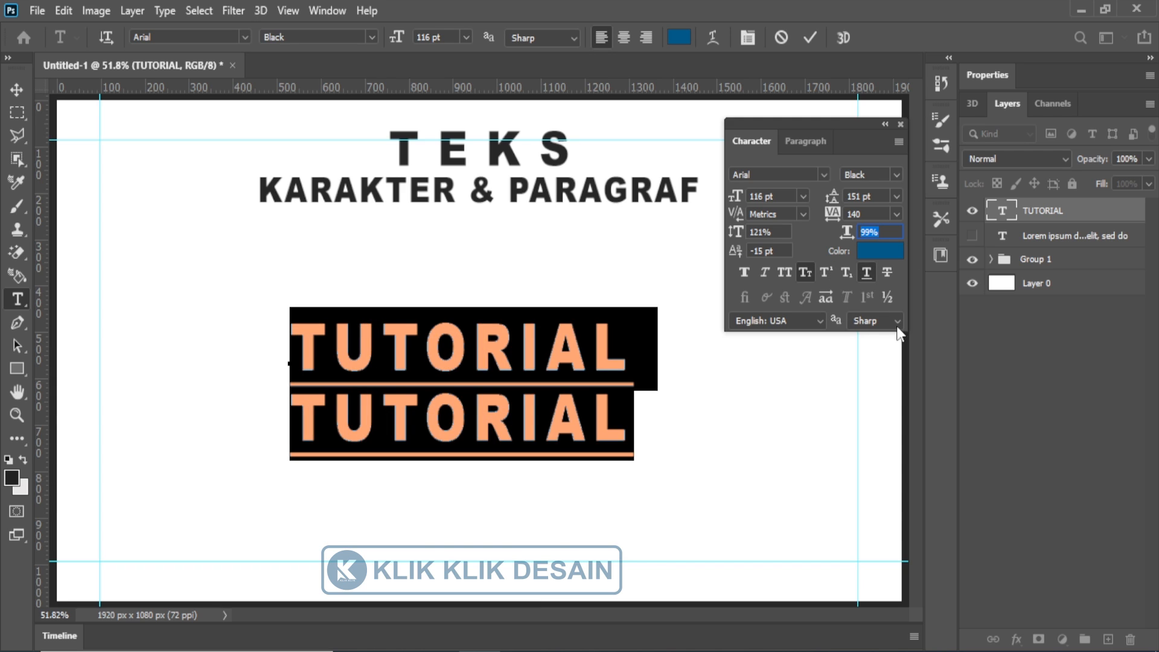
click(888, 271)
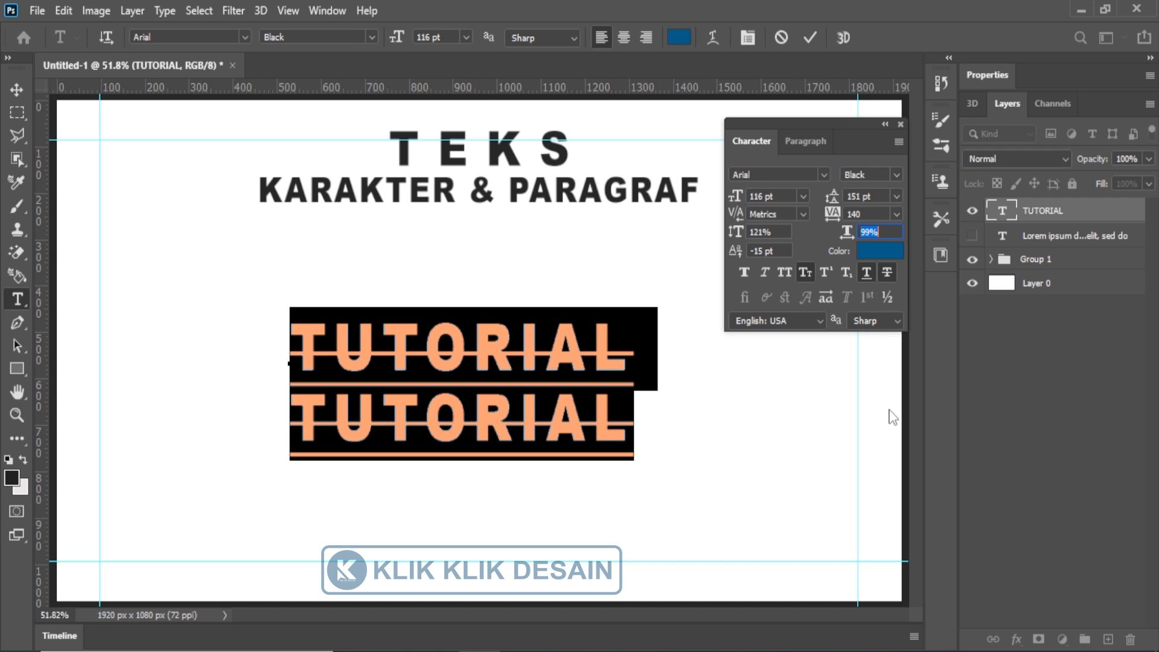
click(864, 273)
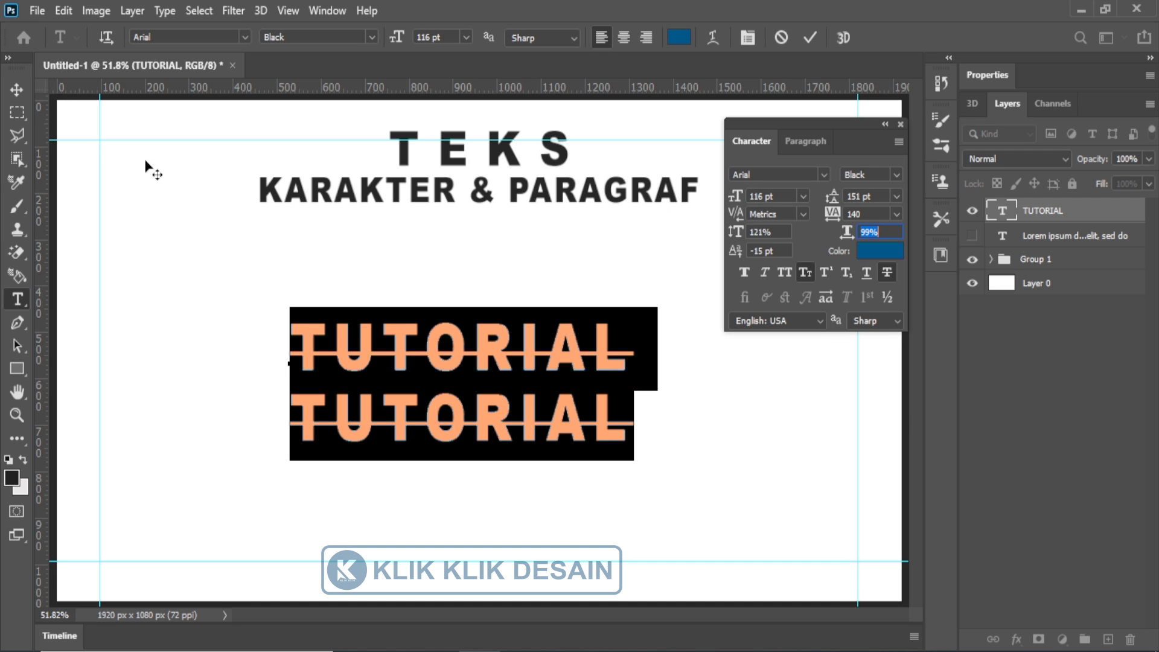
click(17, 90)
mouse_move(491, 466)
mouse_down()
mouse_move(473, 450)
mouse_move(492, 446)
mouse_up()
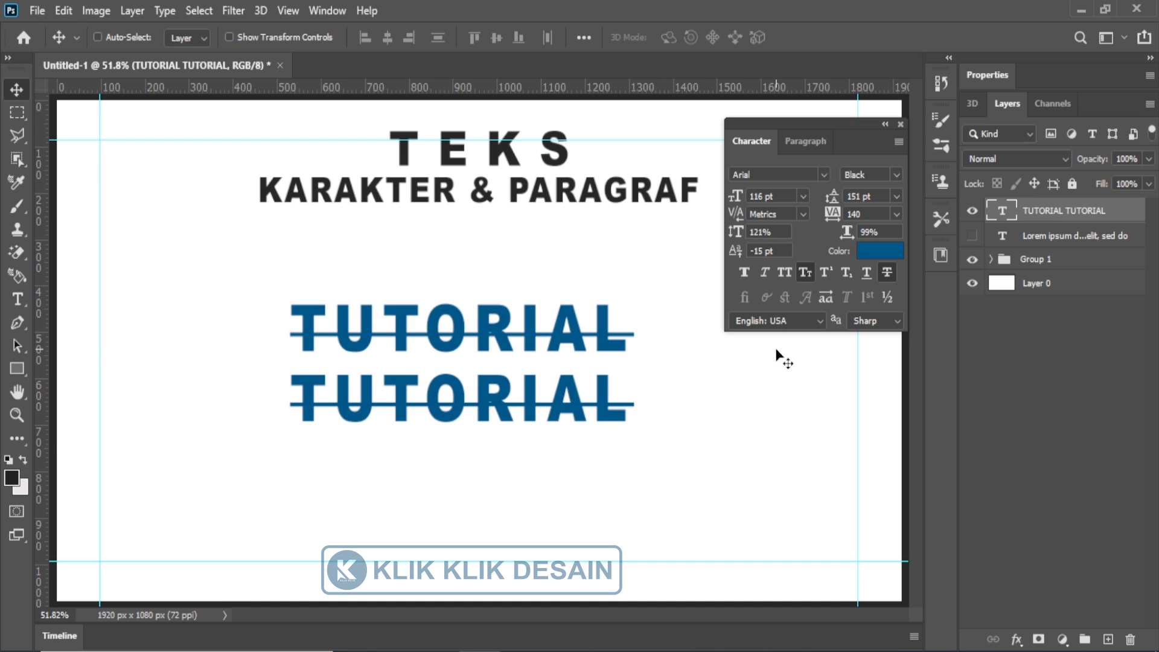
Step: Examine the paragraph alignment and the left, first-line and right indent settings for both selected TUTORIAL lines, and return to the character settings
click(809, 143)
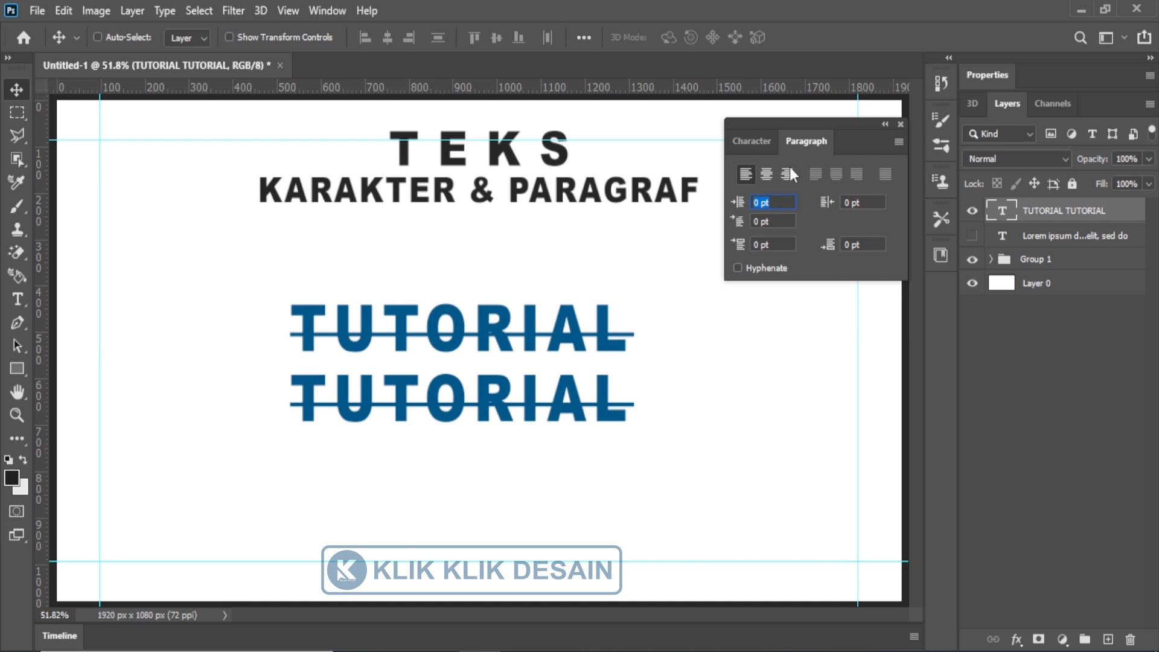
text(t)
key(Return)
click(580, 273)
click(18, 298)
click(422, 338)
key(ctrl+a)
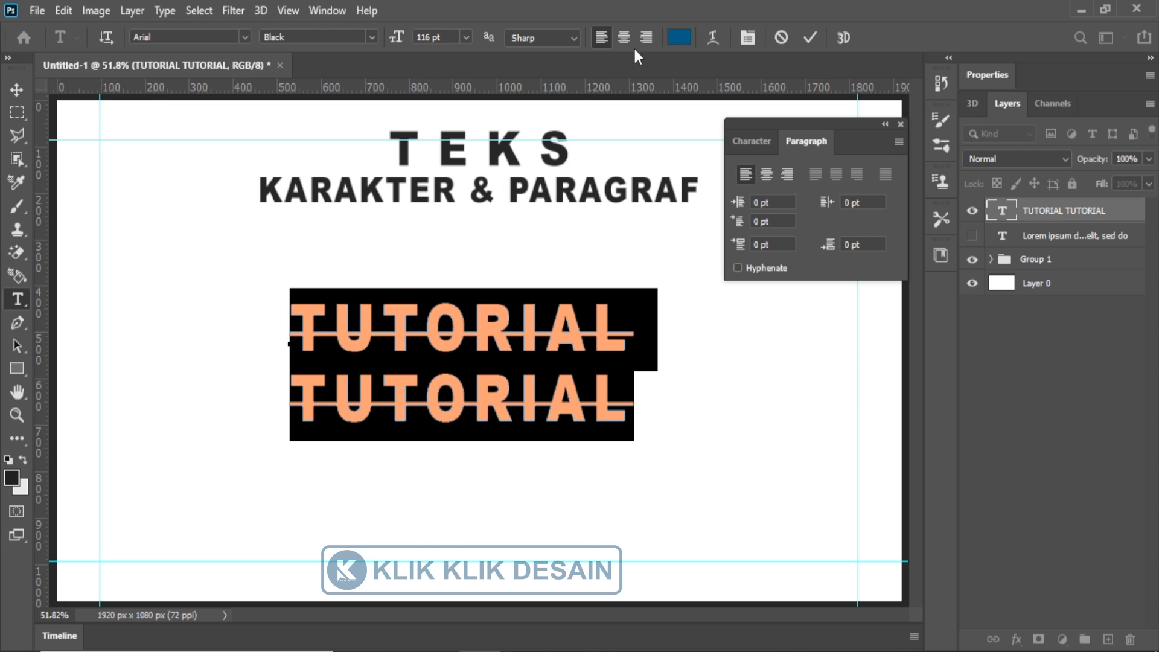
drag(777, 200, 737, 202)
click(755, 222)
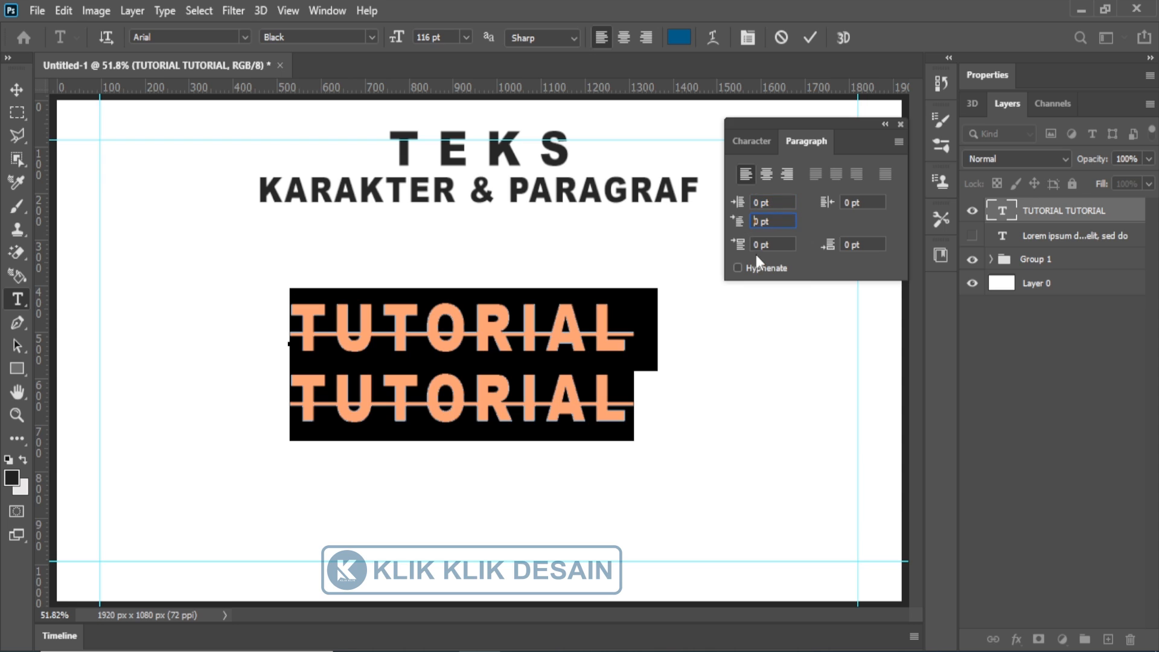
drag(877, 201, 836, 204)
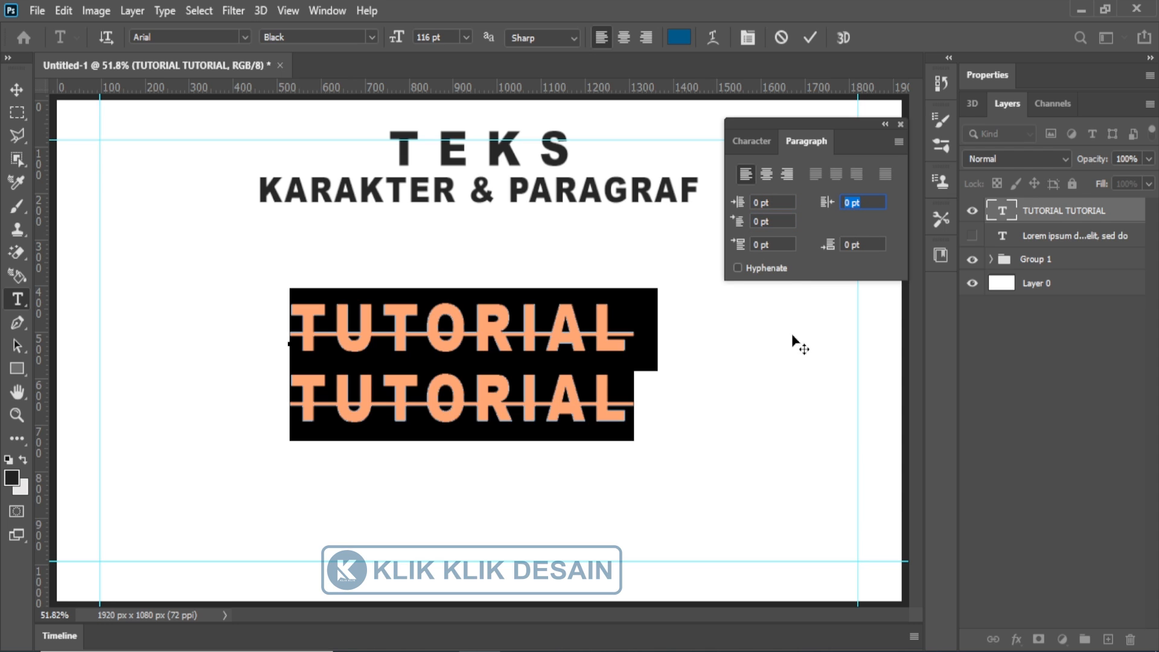
click(761, 141)
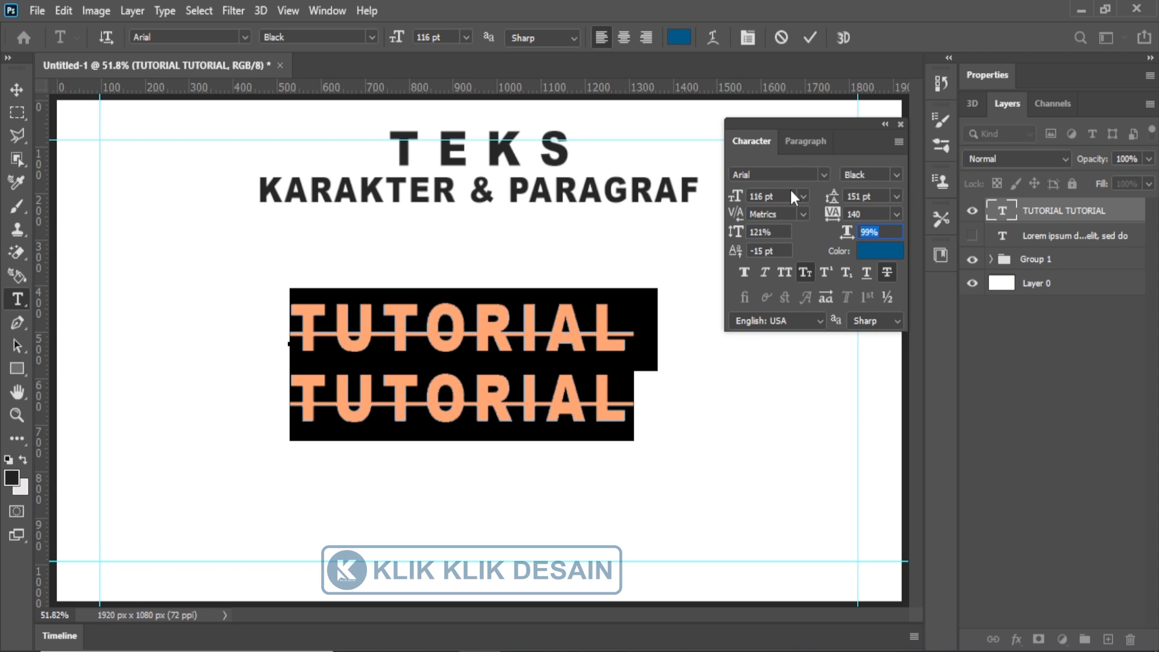